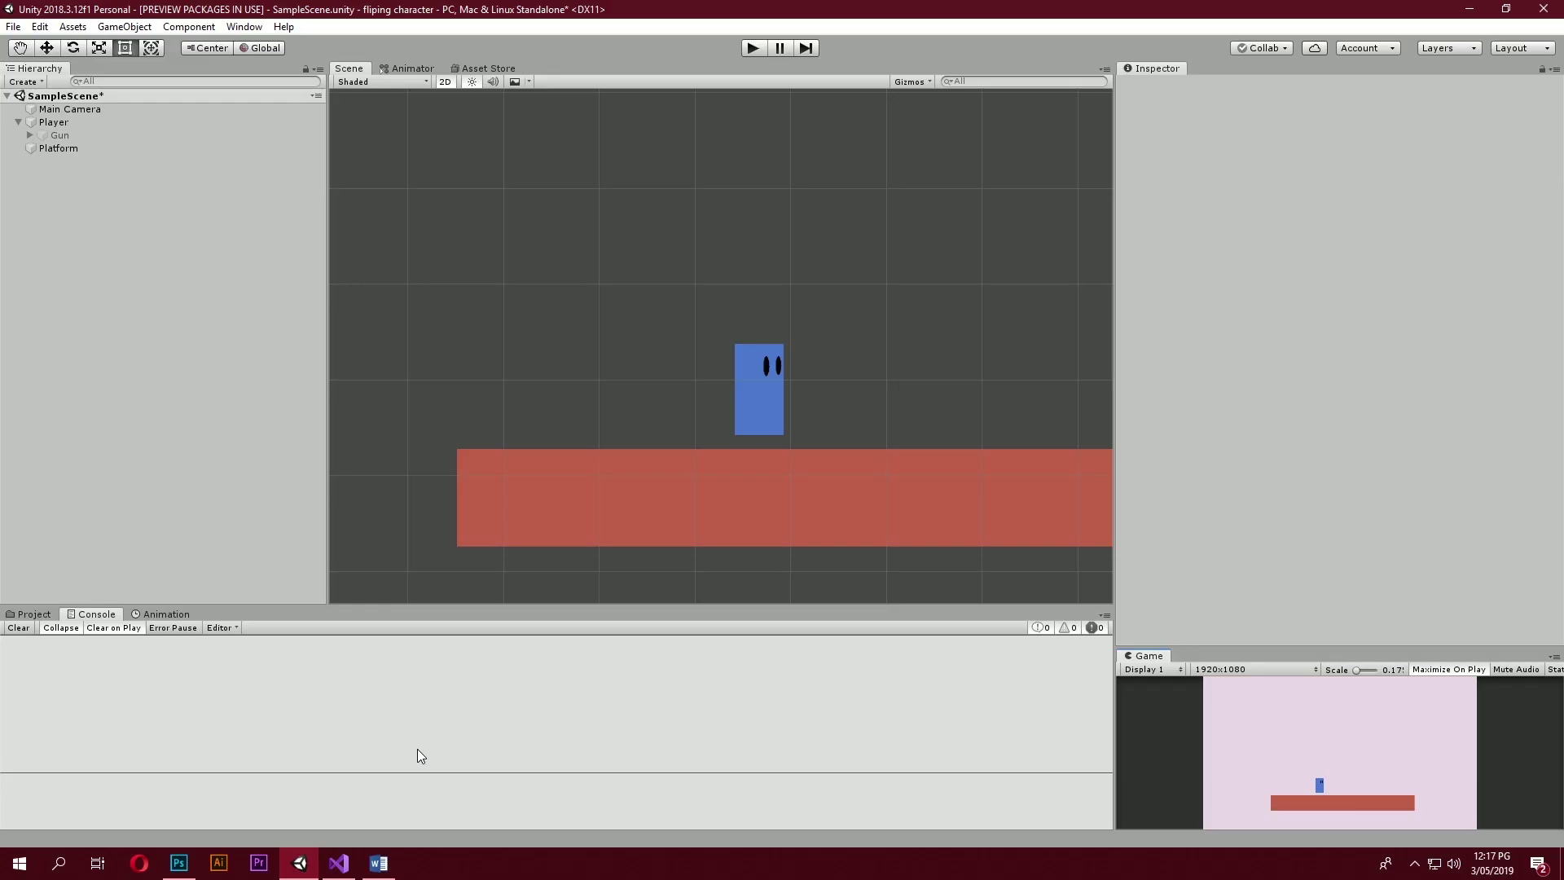
Step: Run the scene and walk the player left and right along the platform with the arrow keys
click(747, 53)
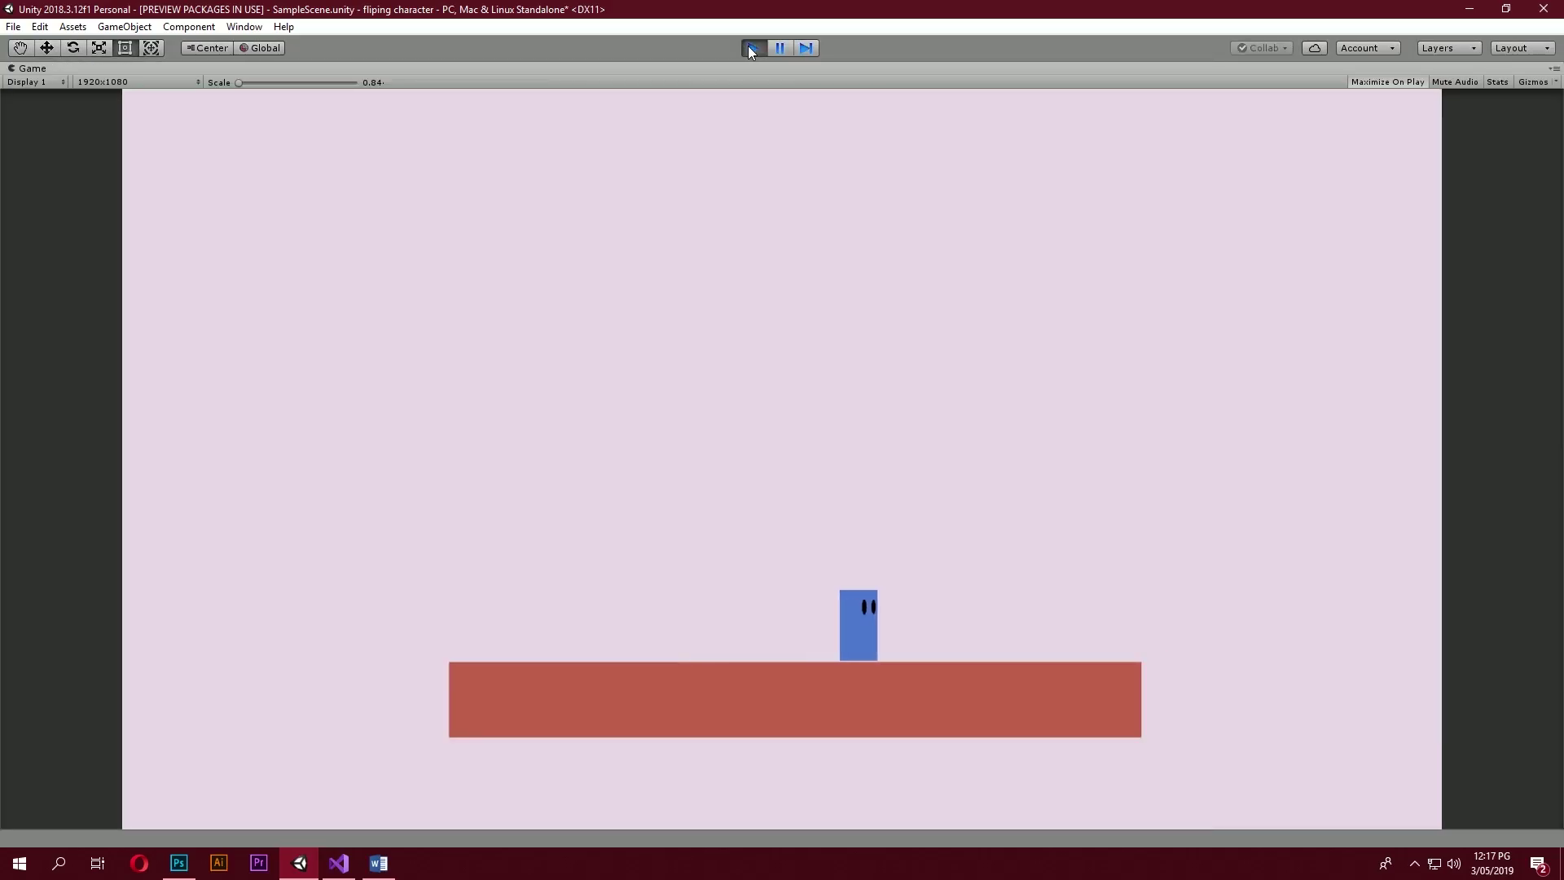
key(Right)
key(Left)
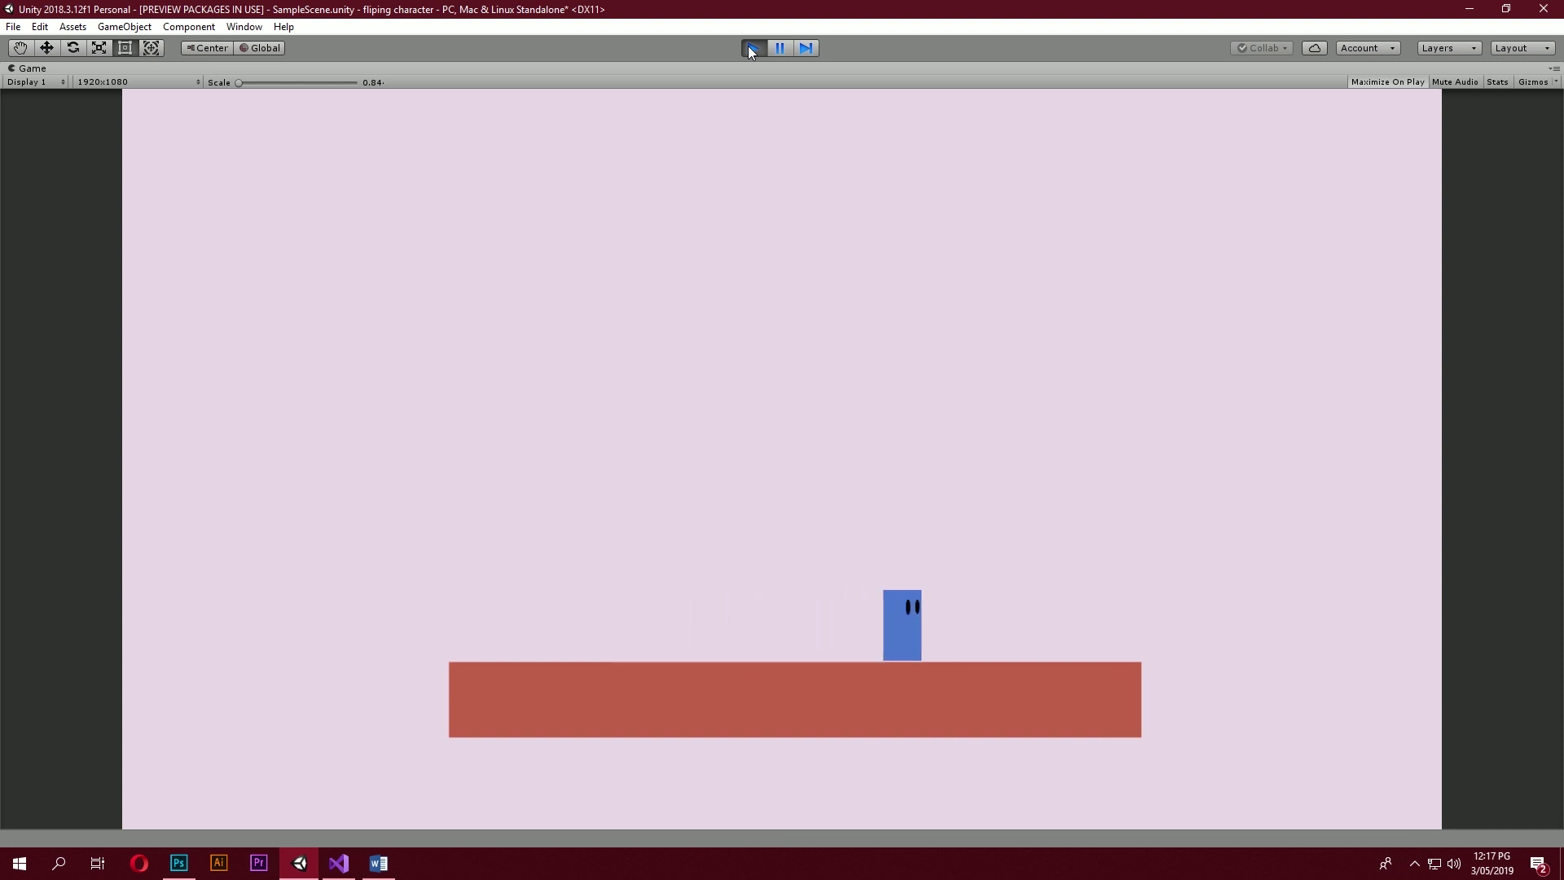
key(Left)
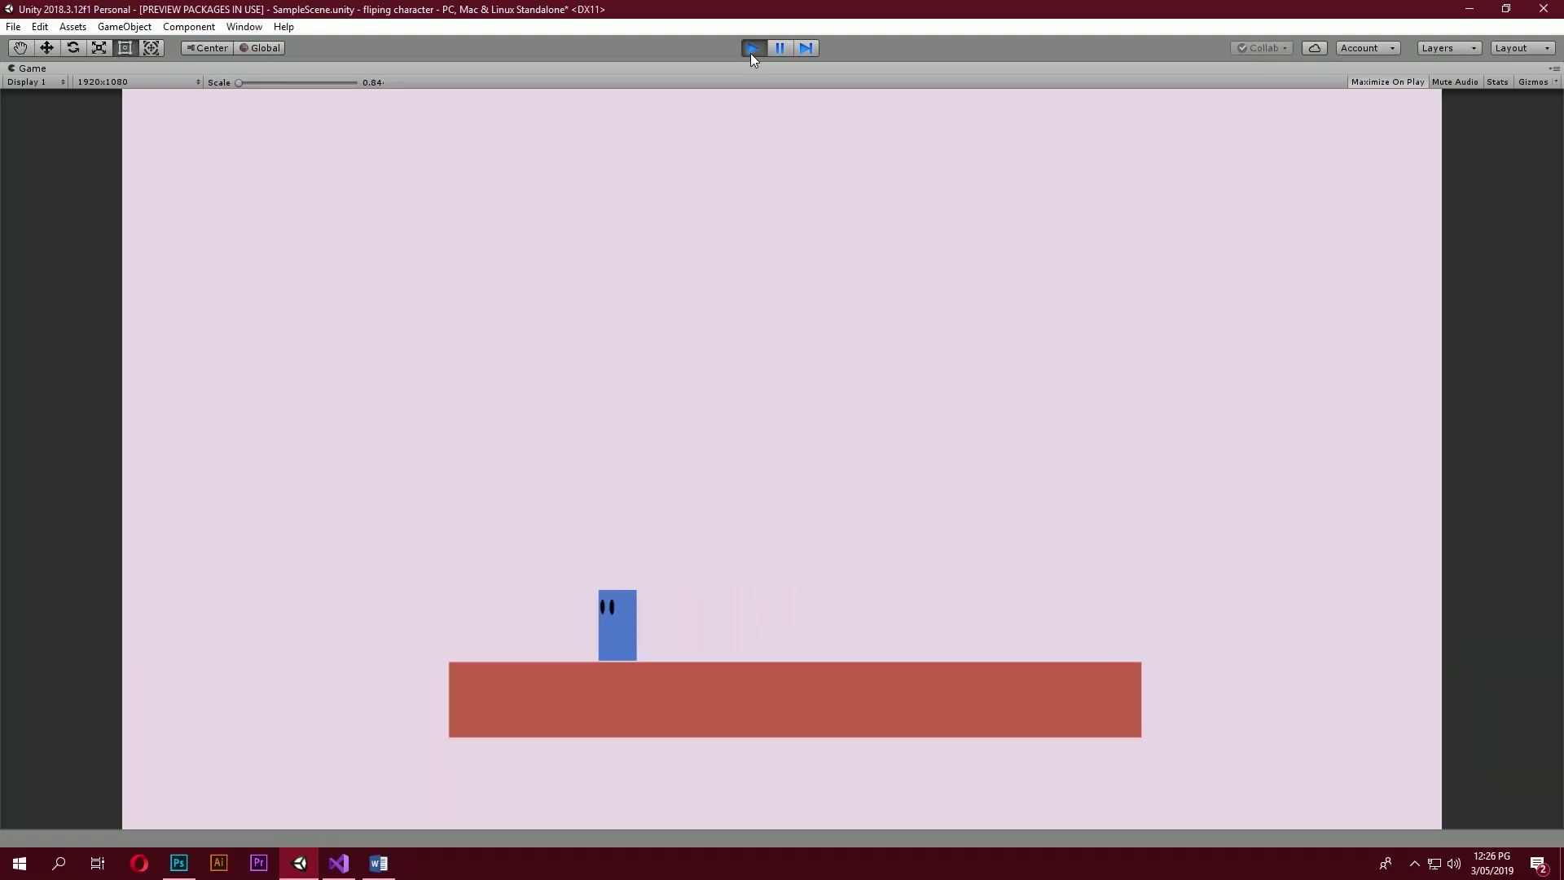
key(Right)
key(Left)
key(Right)
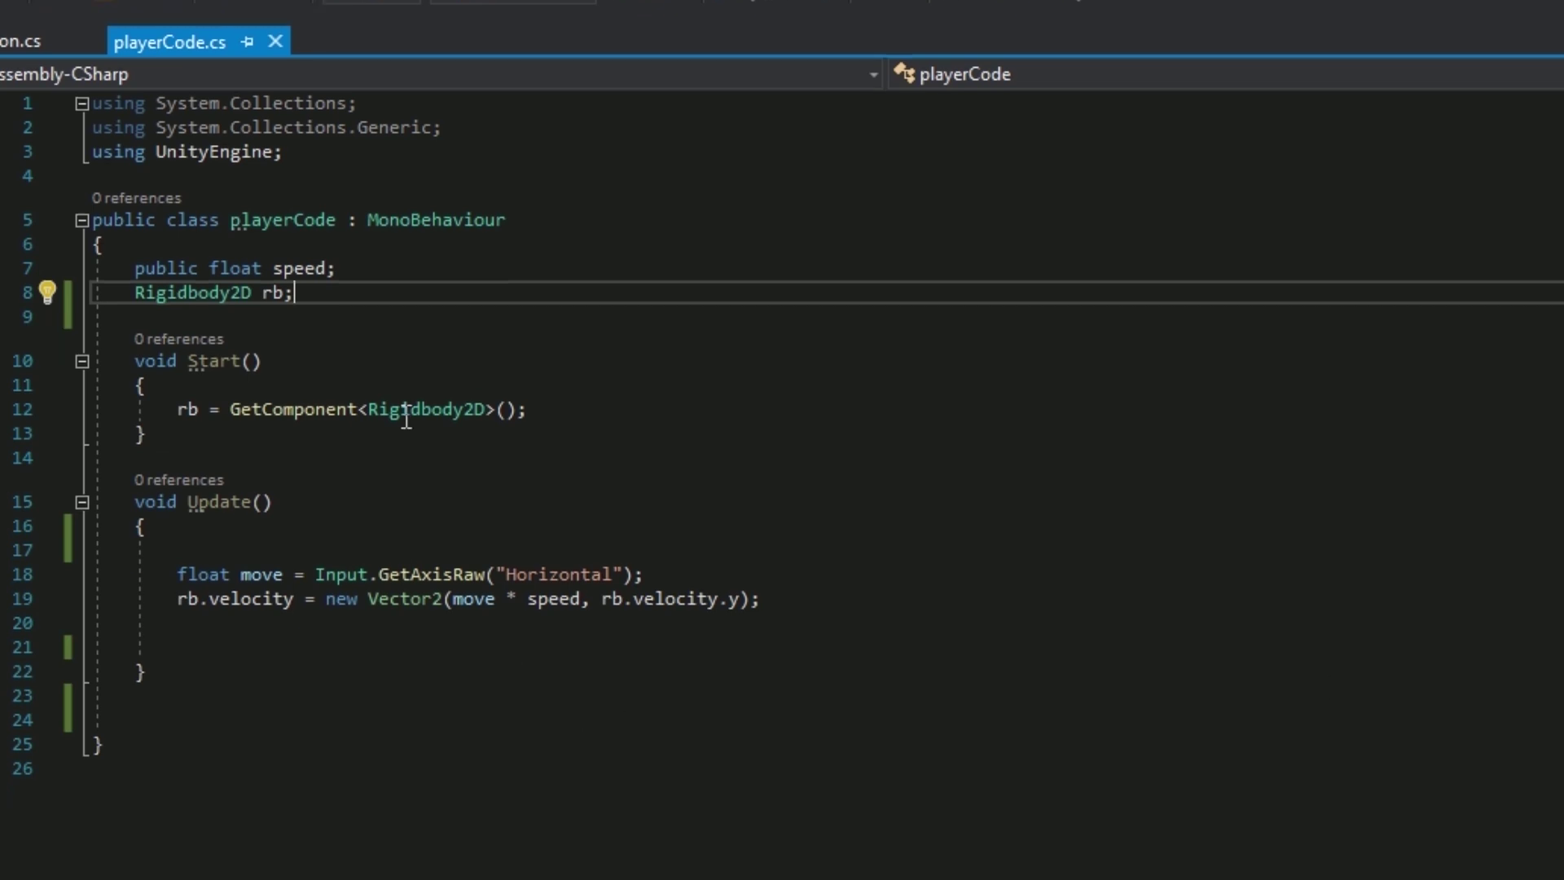
Step: Review the horizontal input and velocity lines, then declare bool facingRight = true on line 9
drag(179, 574, 639, 571)
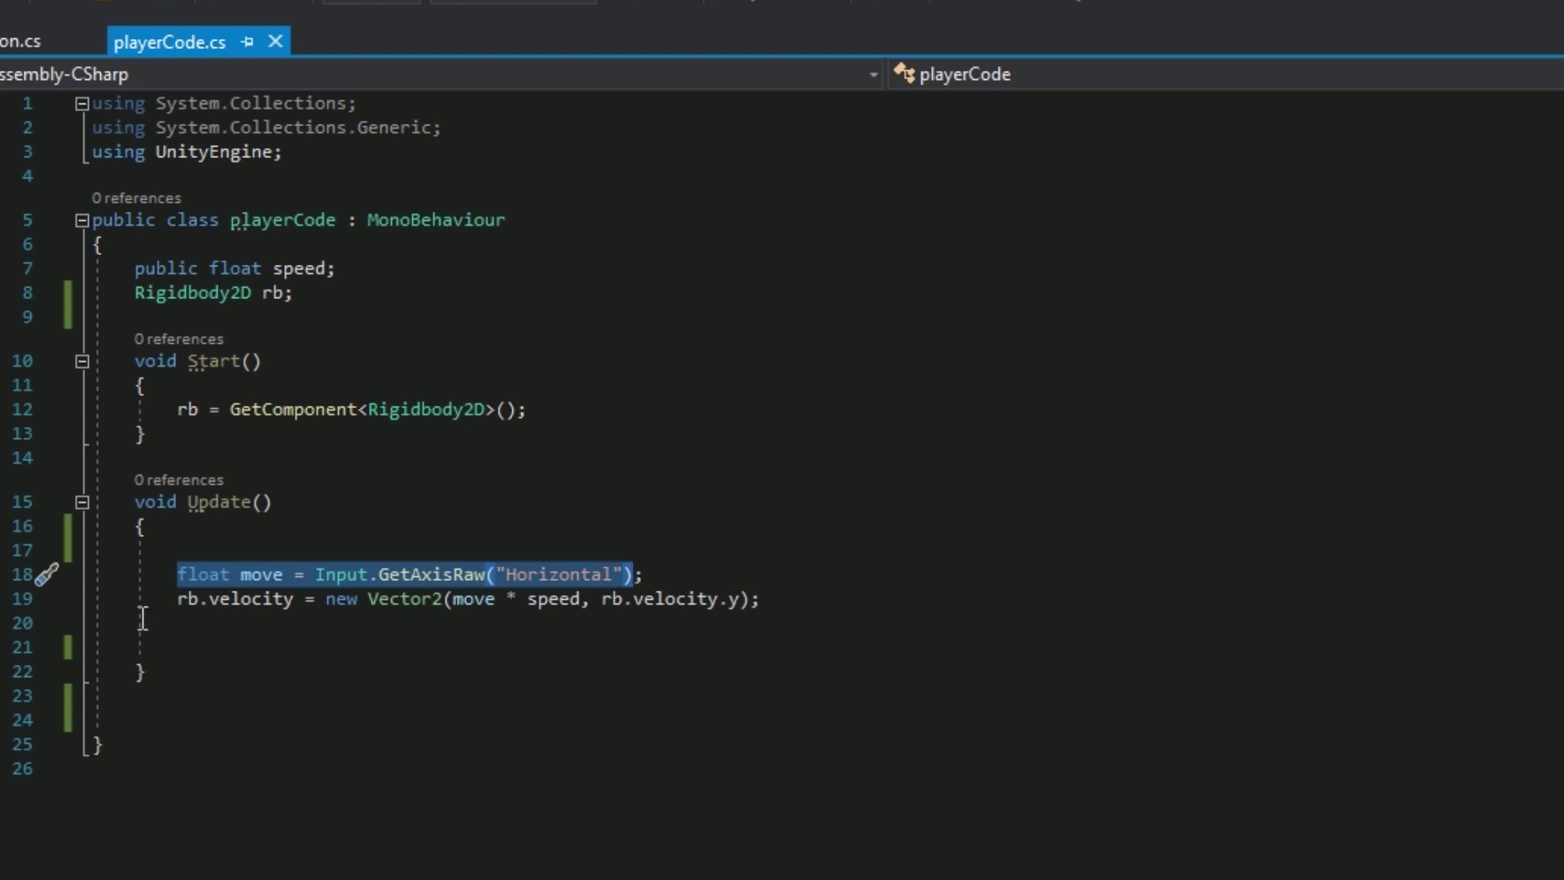
drag(171, 600, 771, 599)
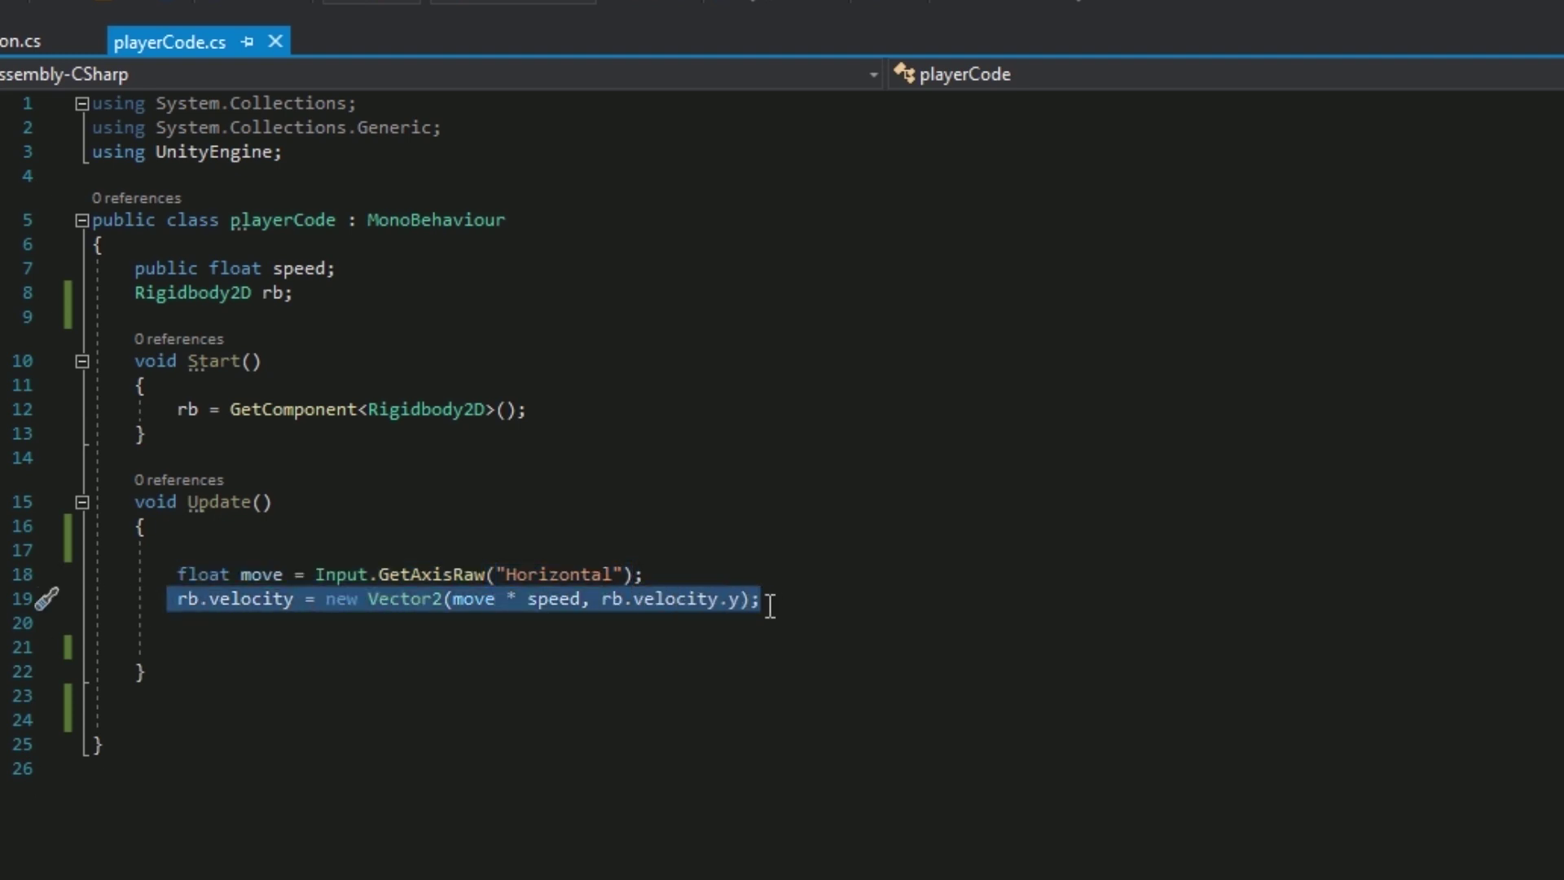
click(286, 316)
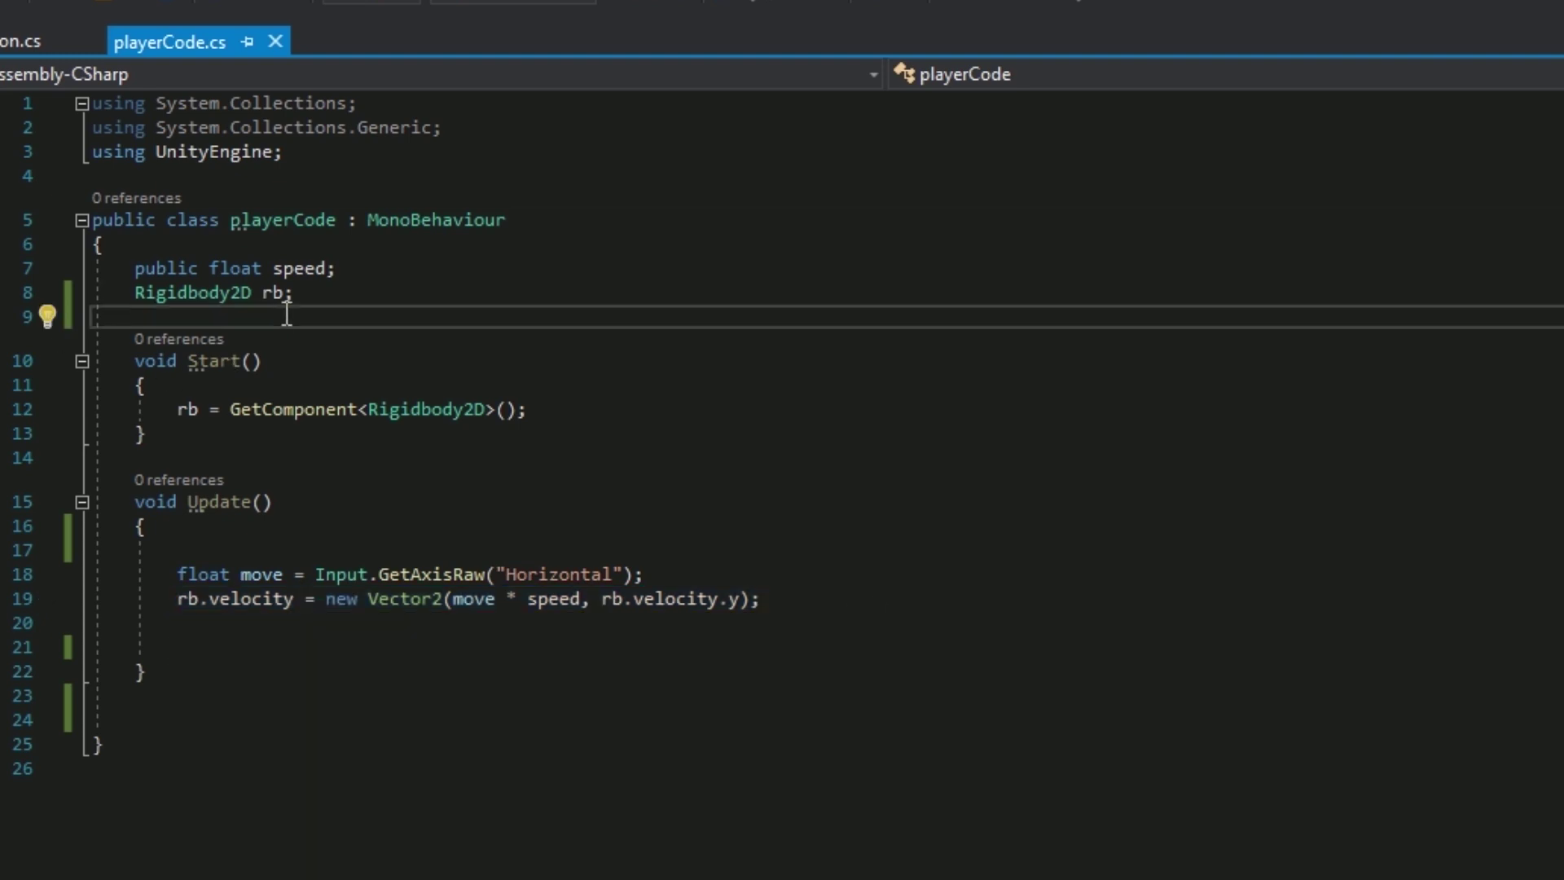
text(bool )
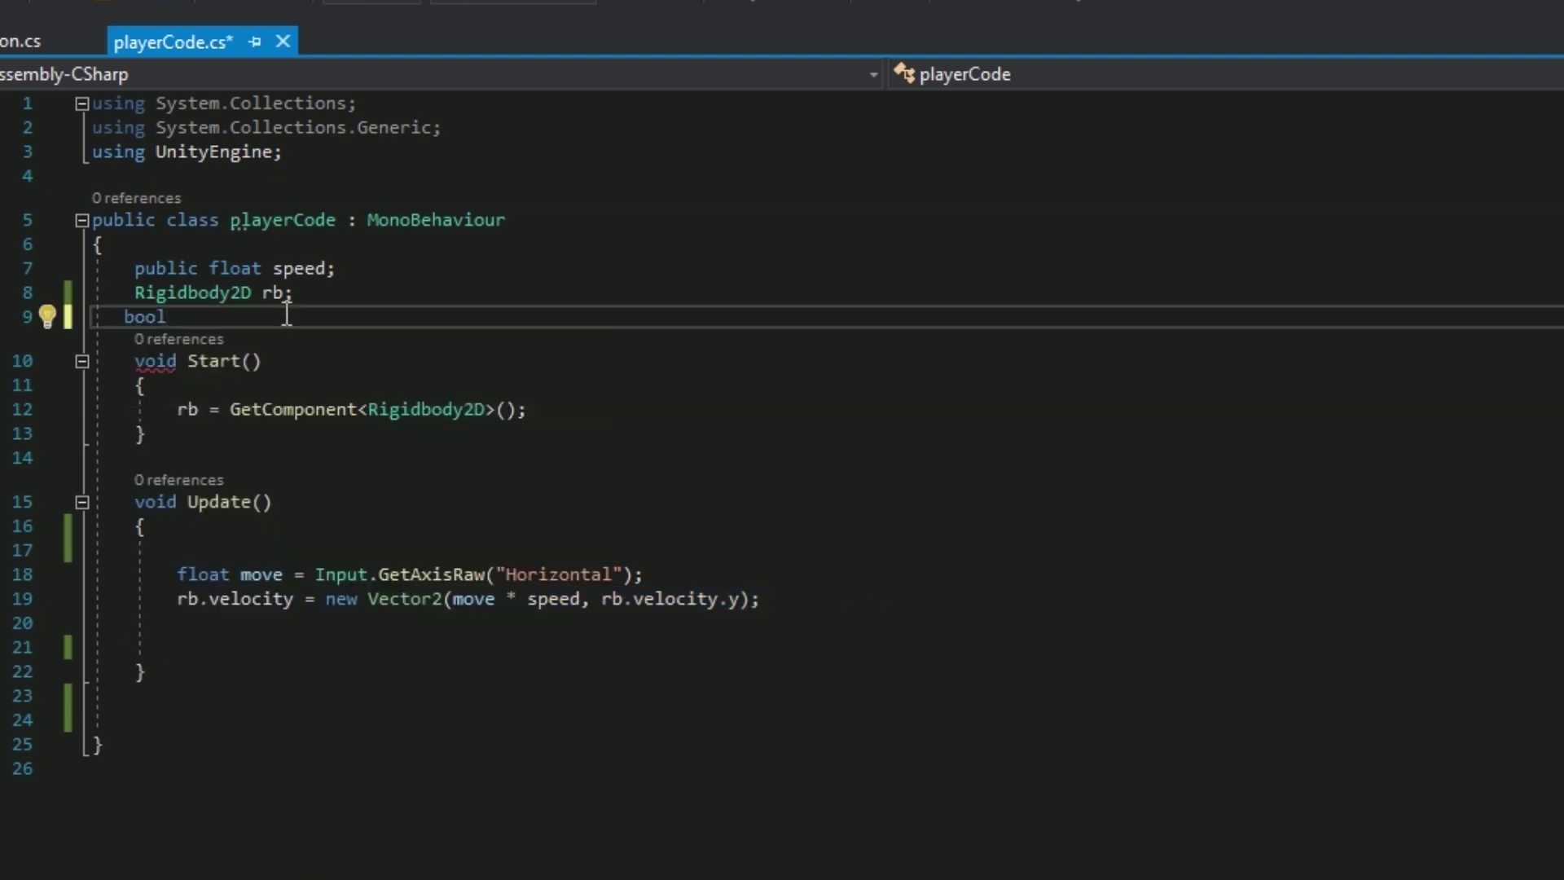
text(facing)
text(Right =)
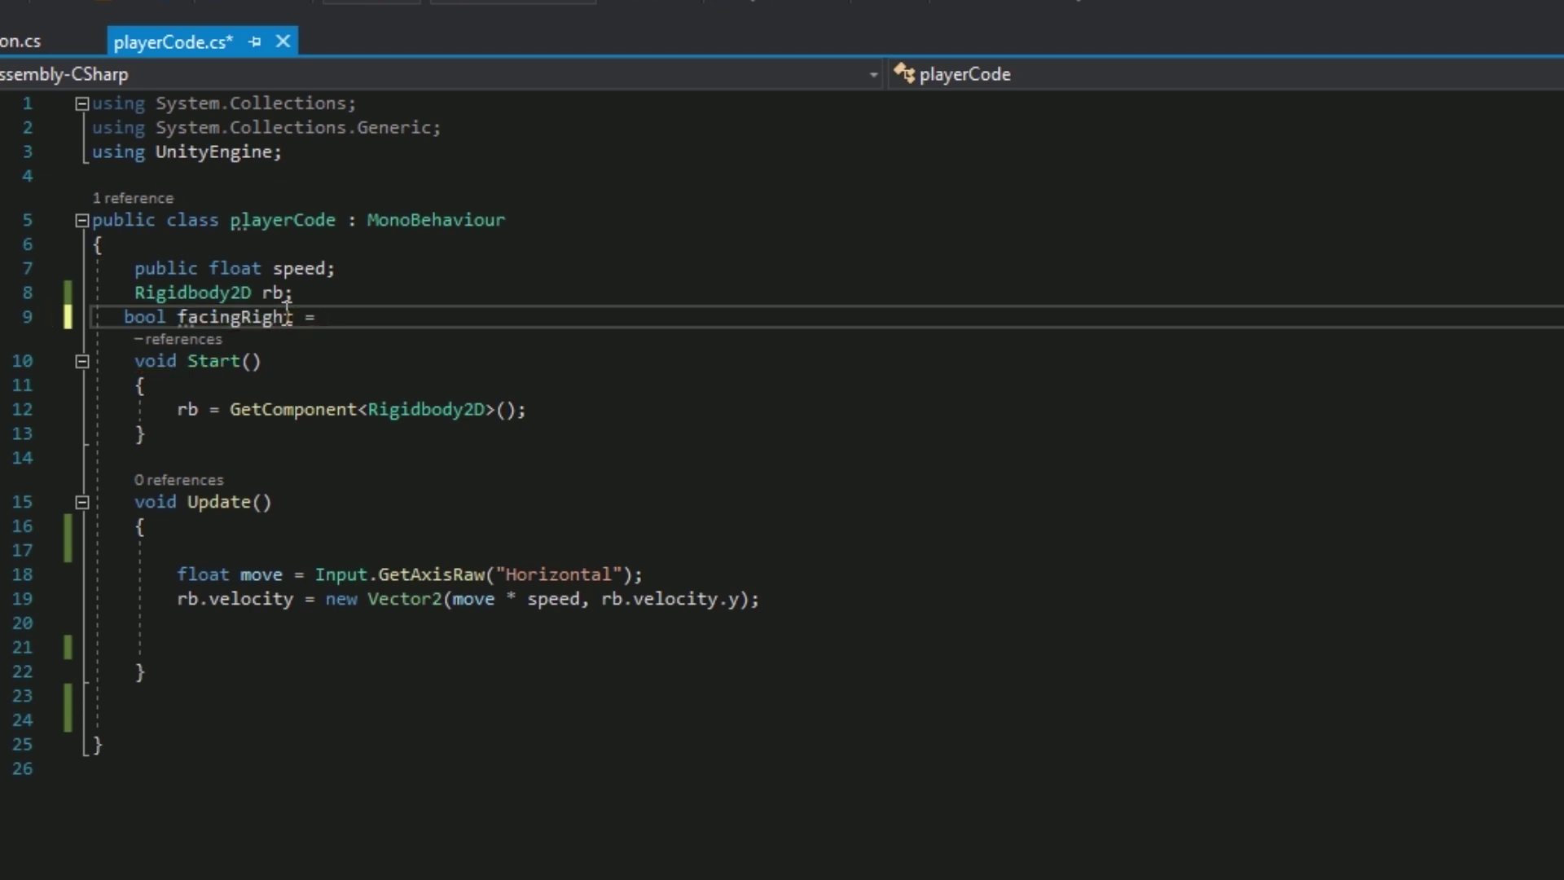
text( t)
key(Tab)
text(;)
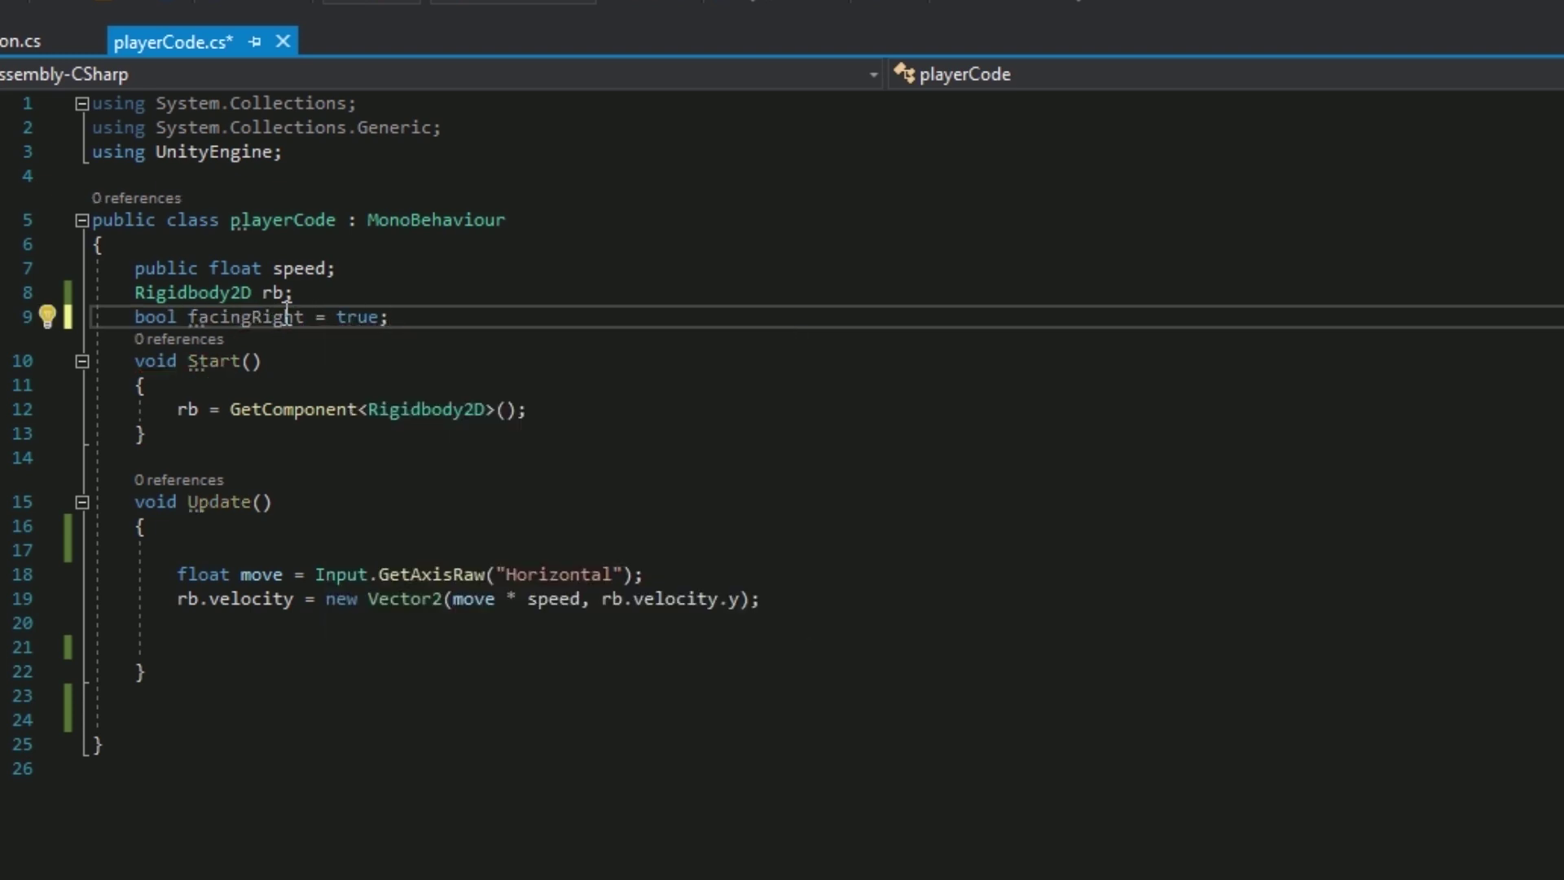
click(144, 717)
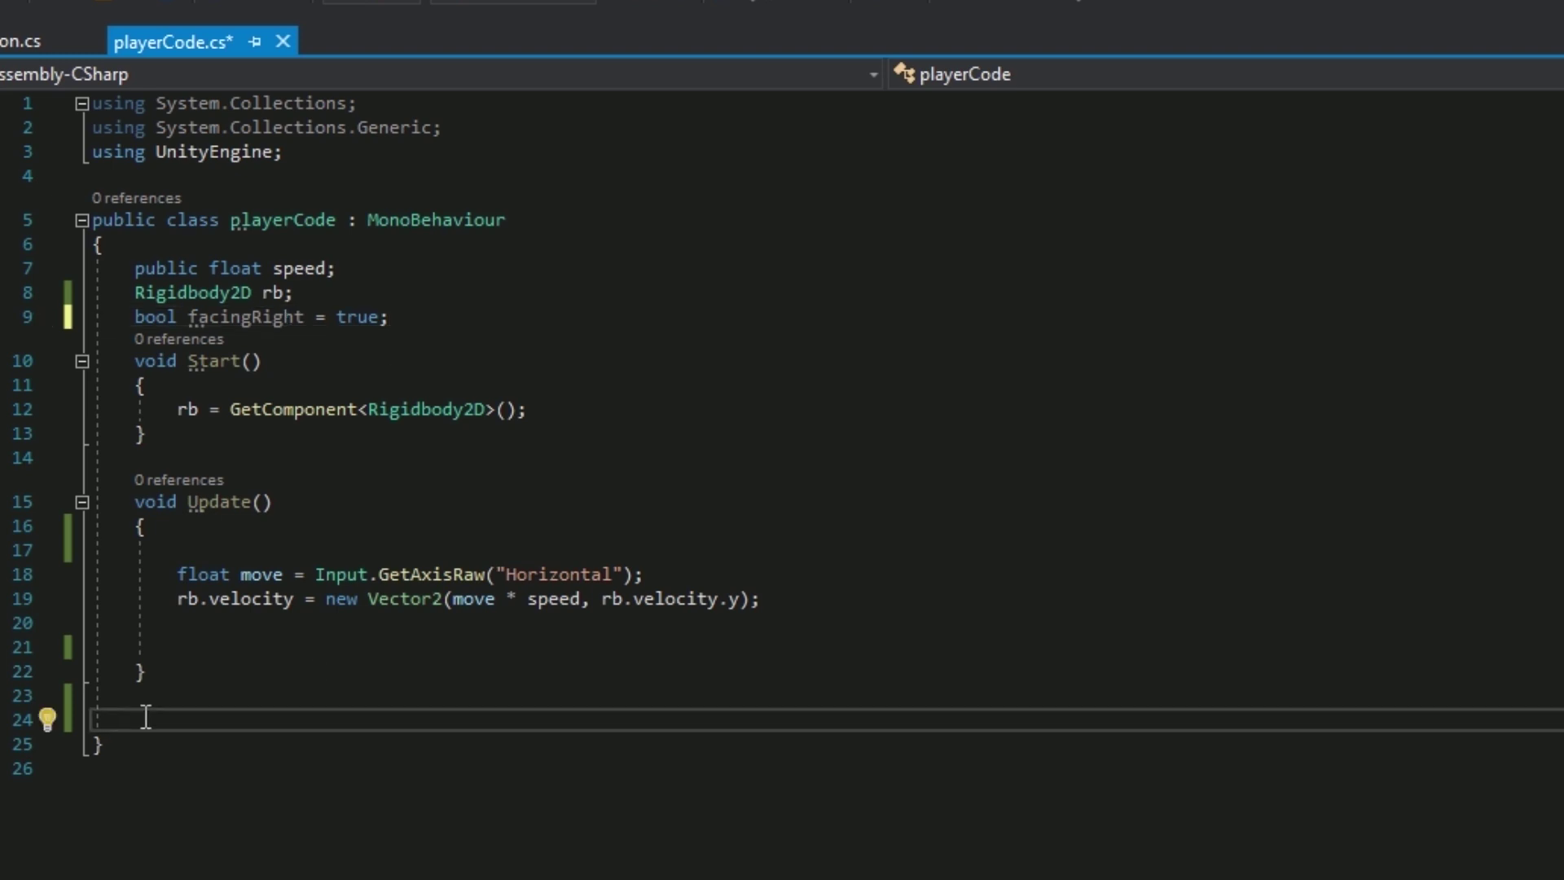
text(voi)
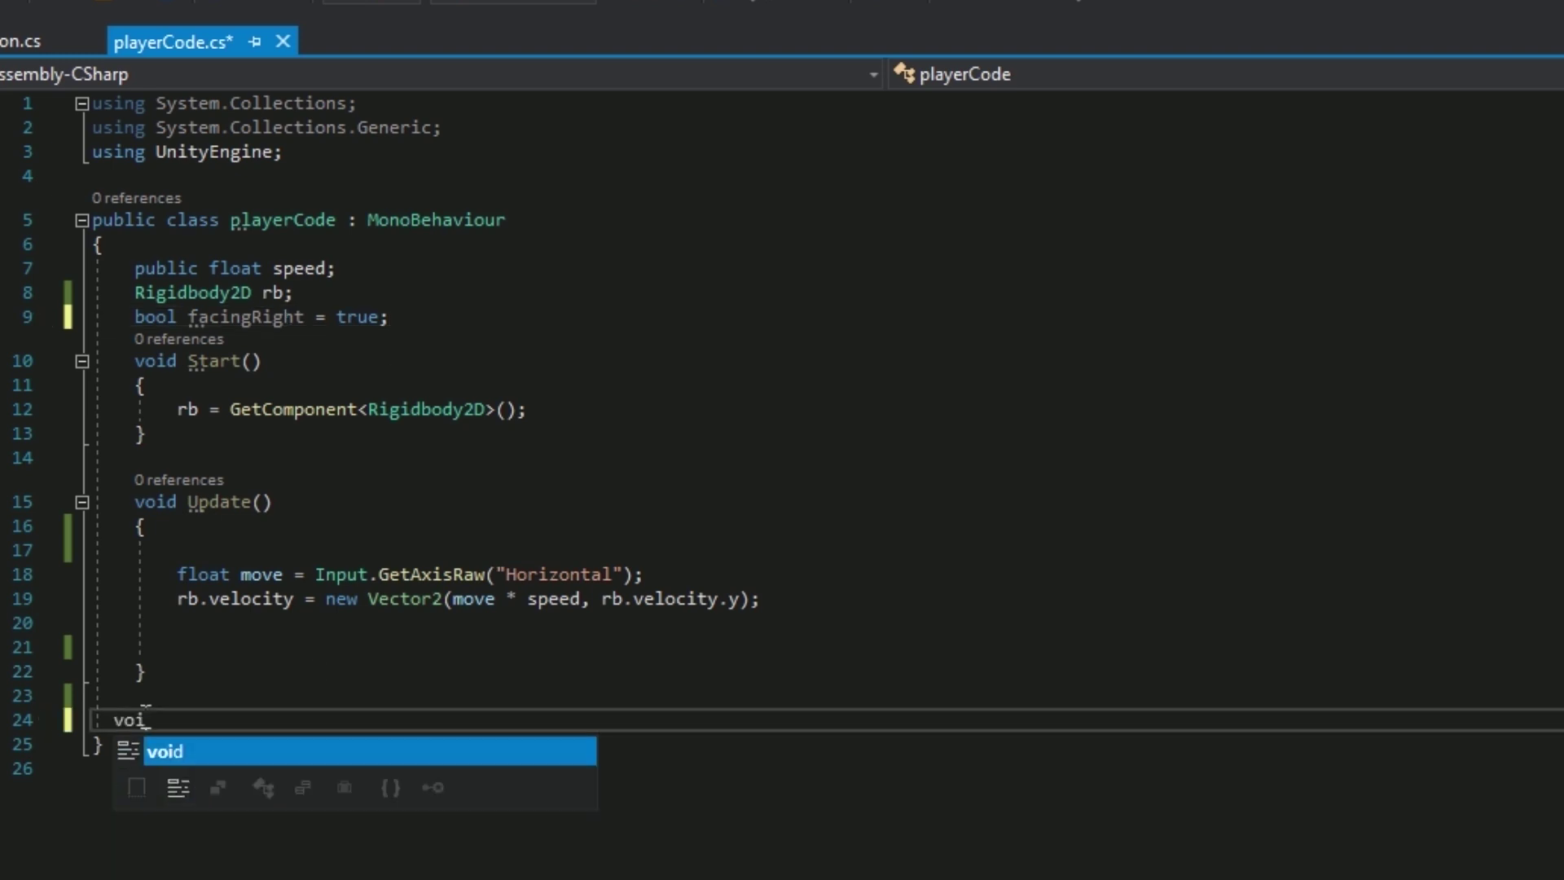
text(d flip()
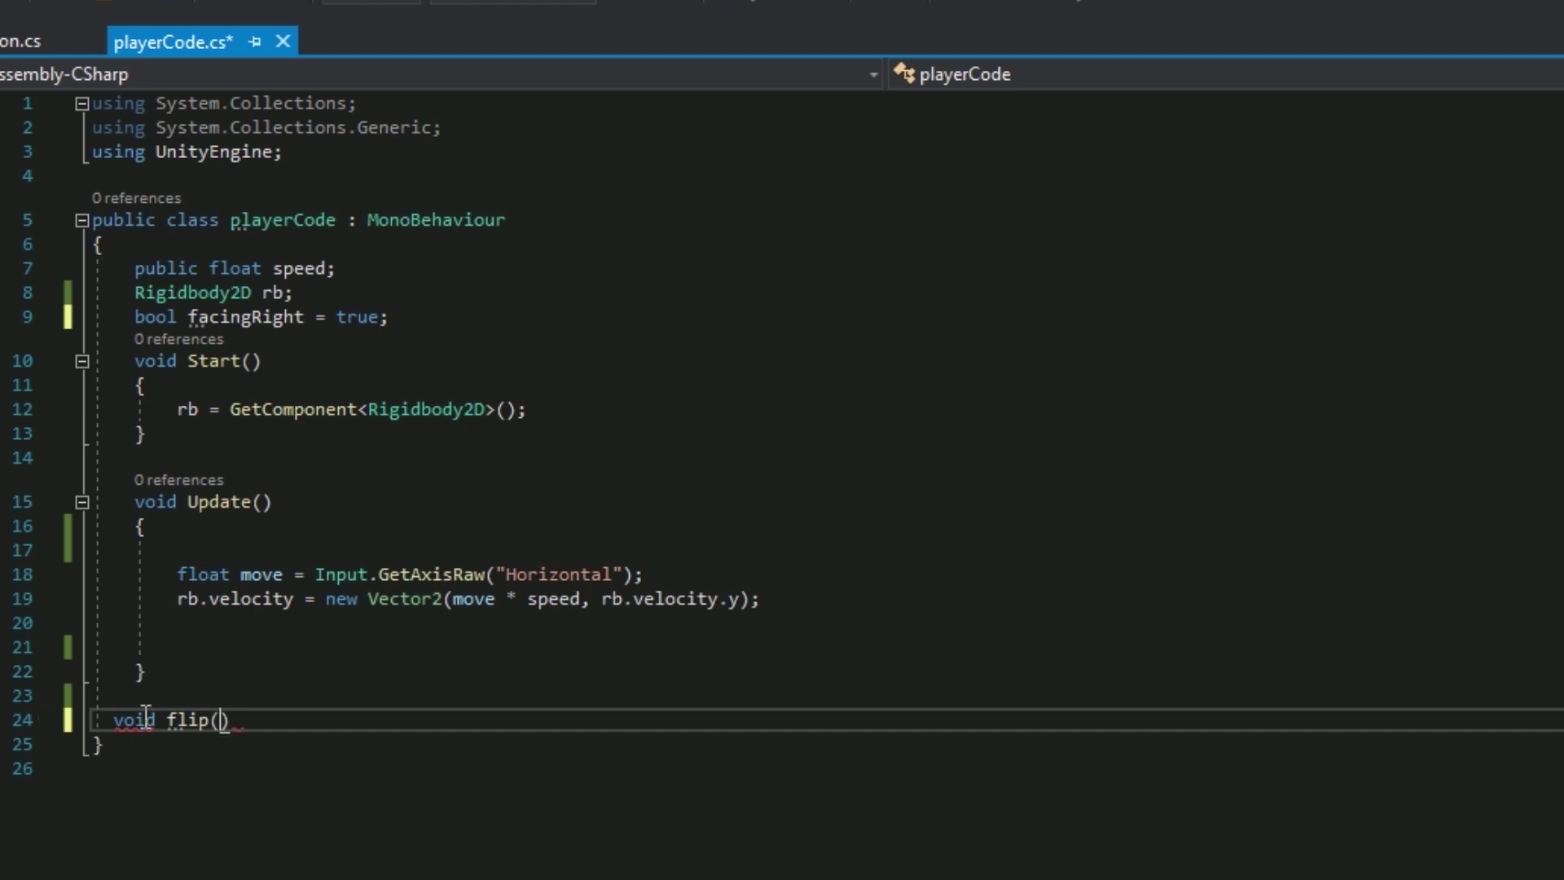
text())
Step: Write void flip() { facingRight = !facingRight; } with a true-becomes-false comment, checking Rotation Y 180 in the Inspector
key(Return)
text({)
key(Return)
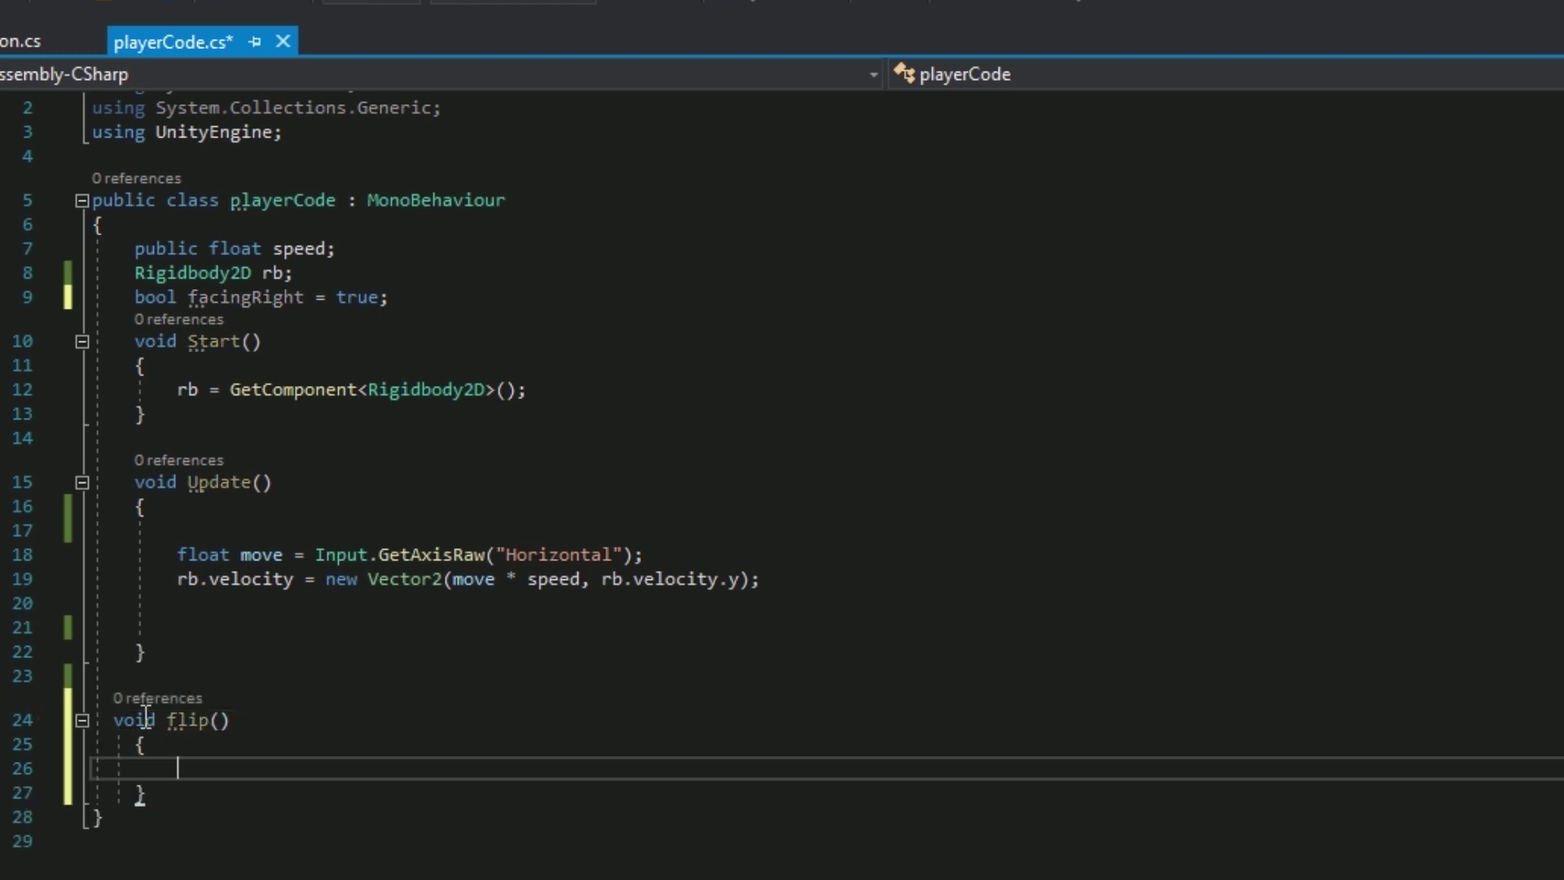
text(facingRight )
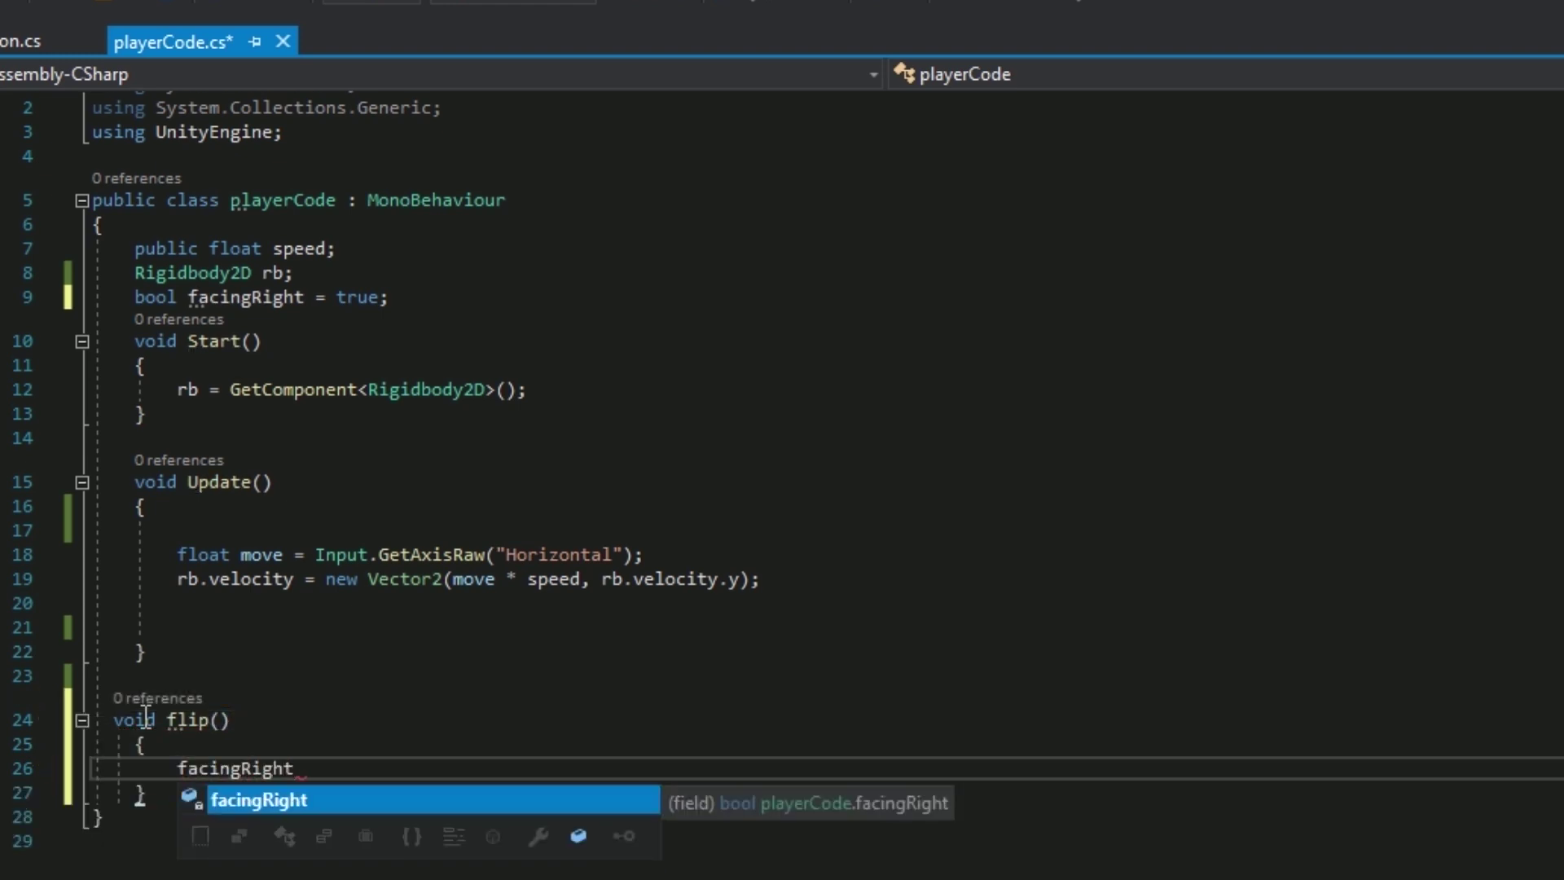
text(= !facingRight)
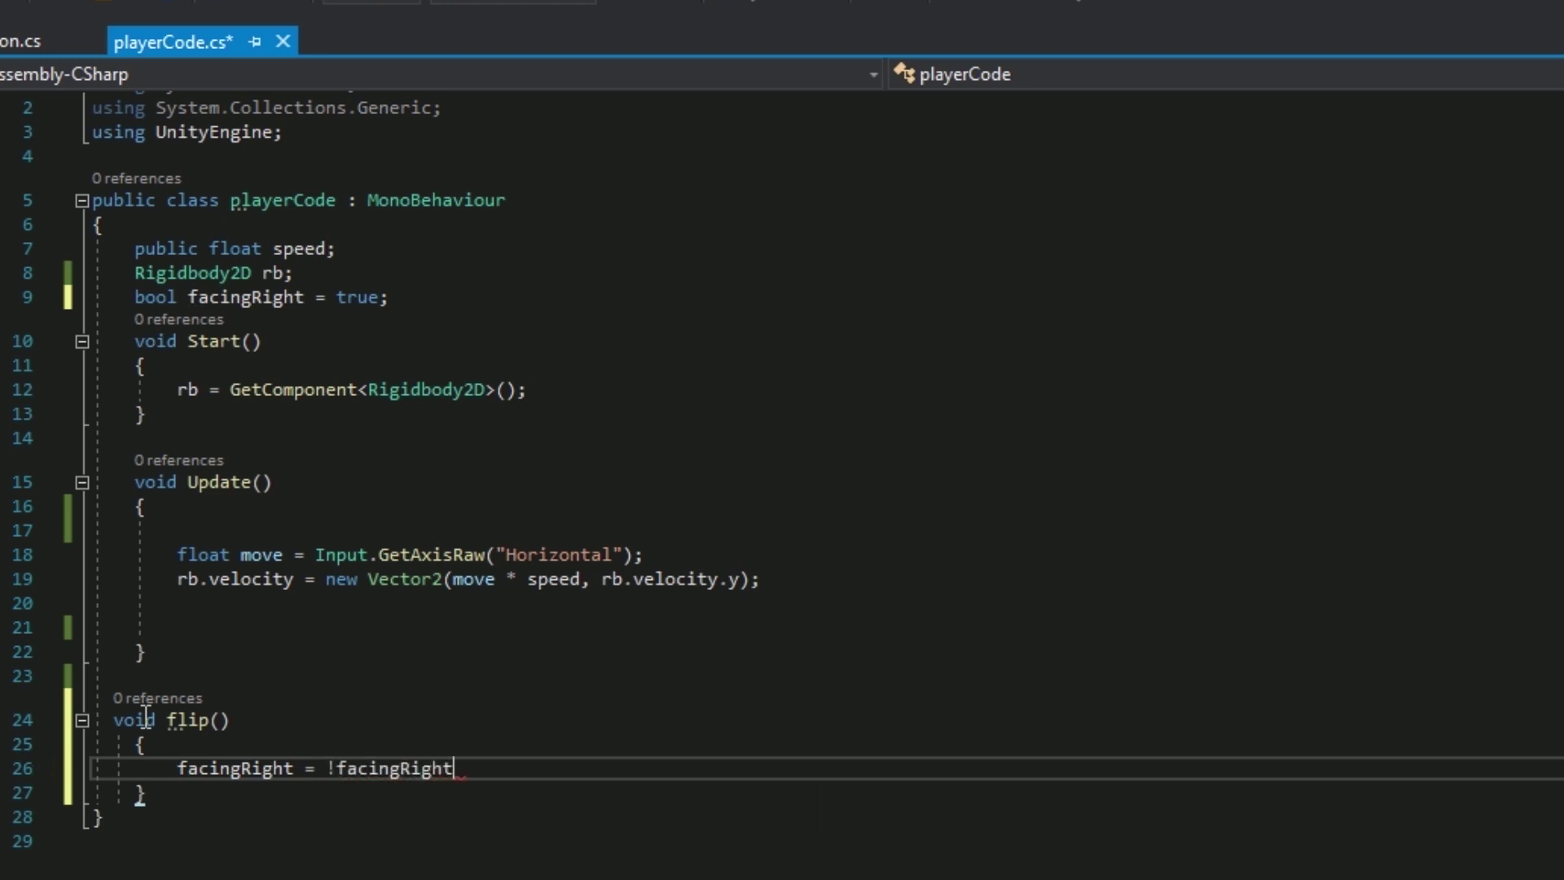
text(;)
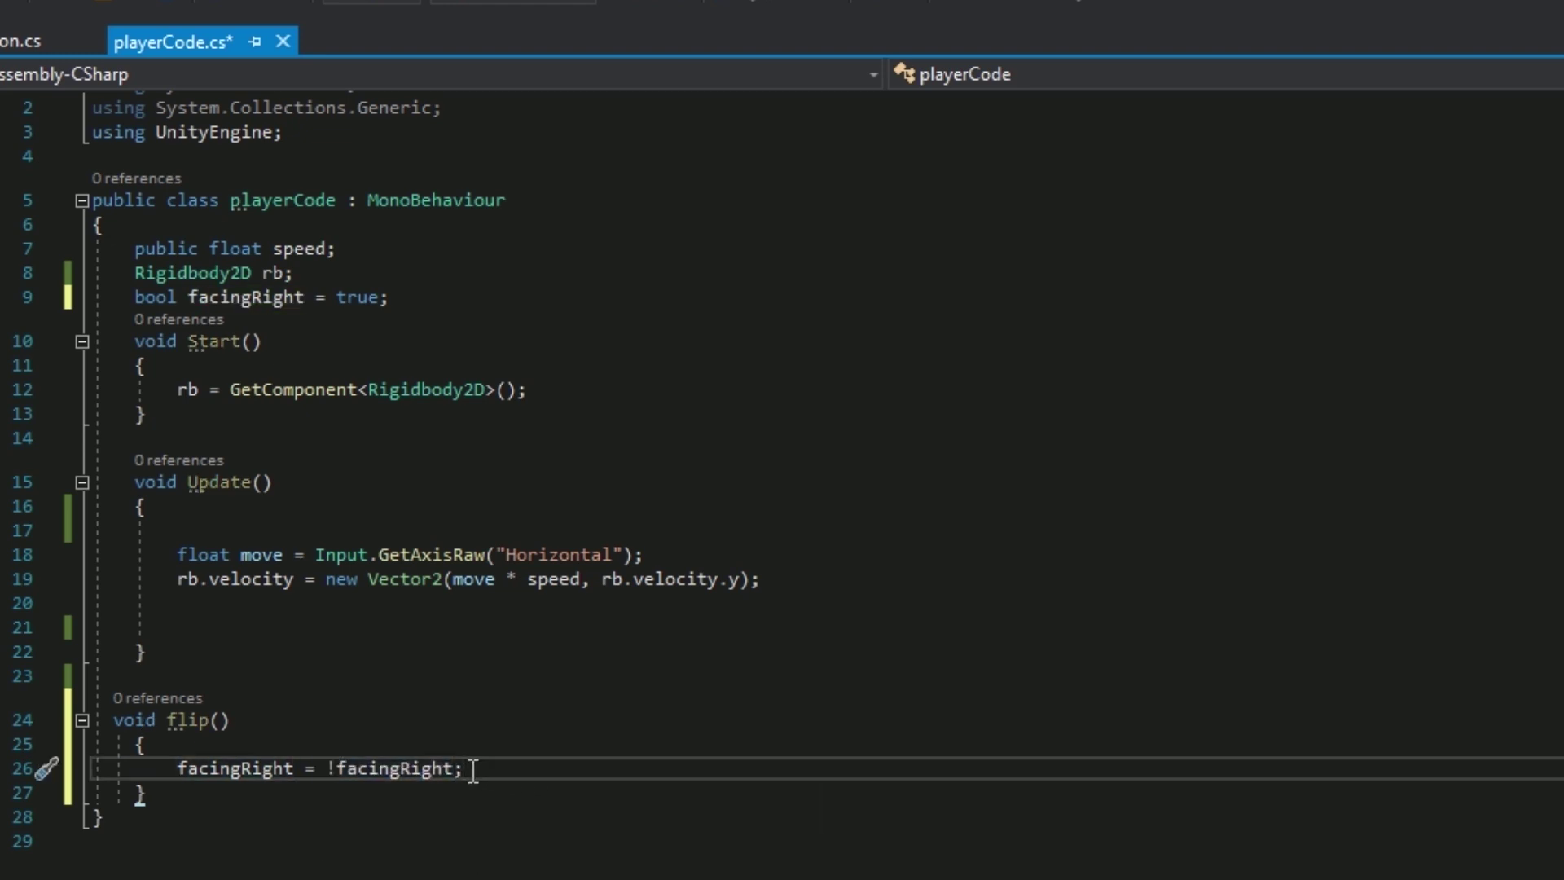
text(//if your a)
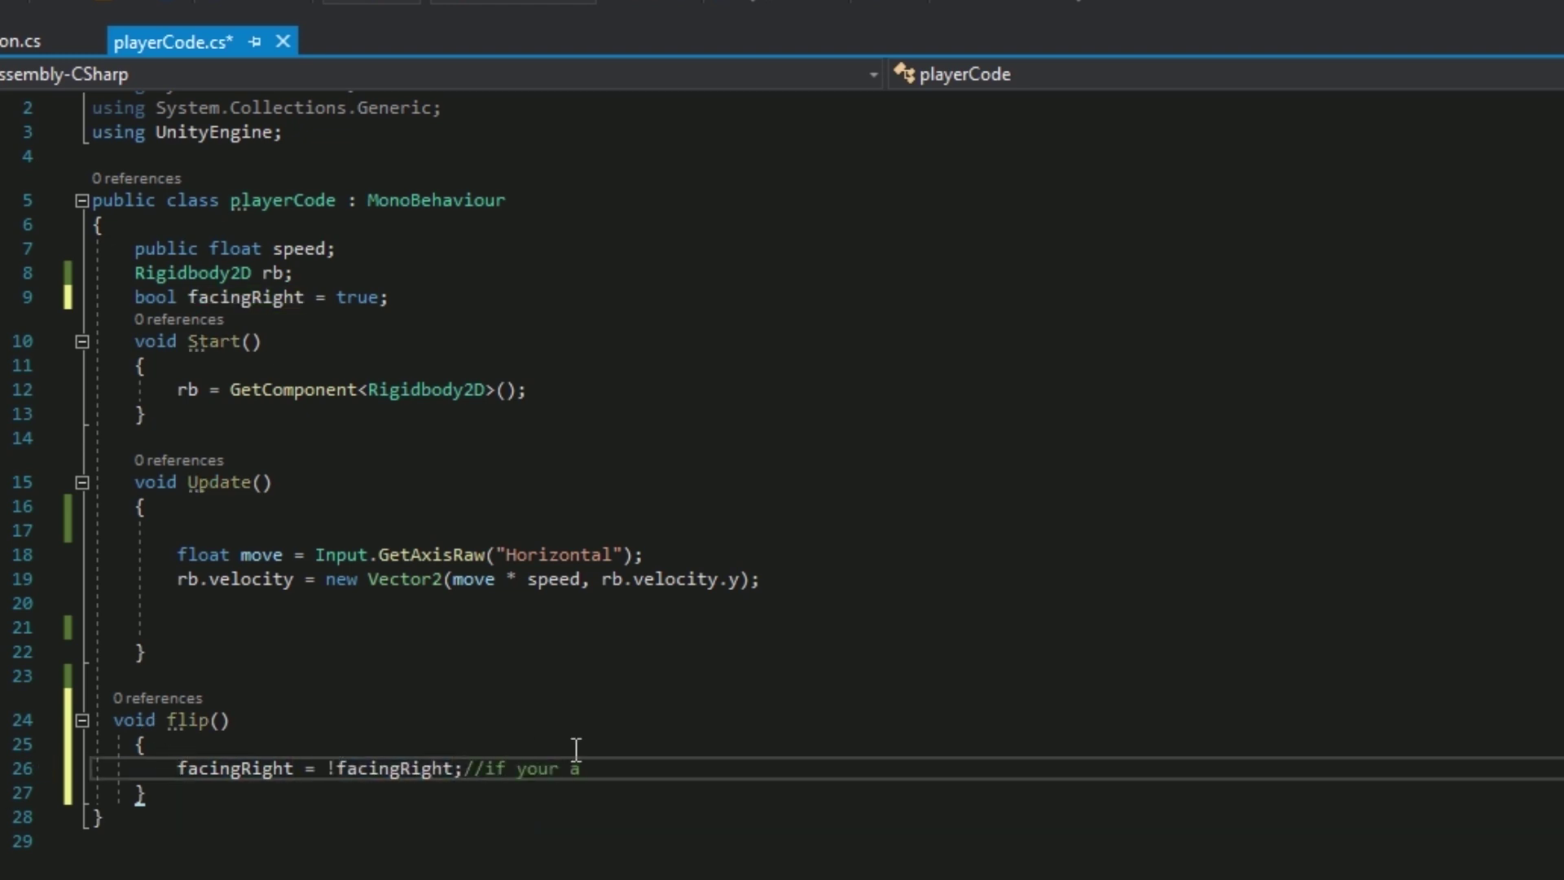
key(BackSpace)
key(BackSpace)
key(BackSpace)
key(BackSpace)
key(BackSpace)
key(BackSpace)
text(f)
text(acing right is true it will)
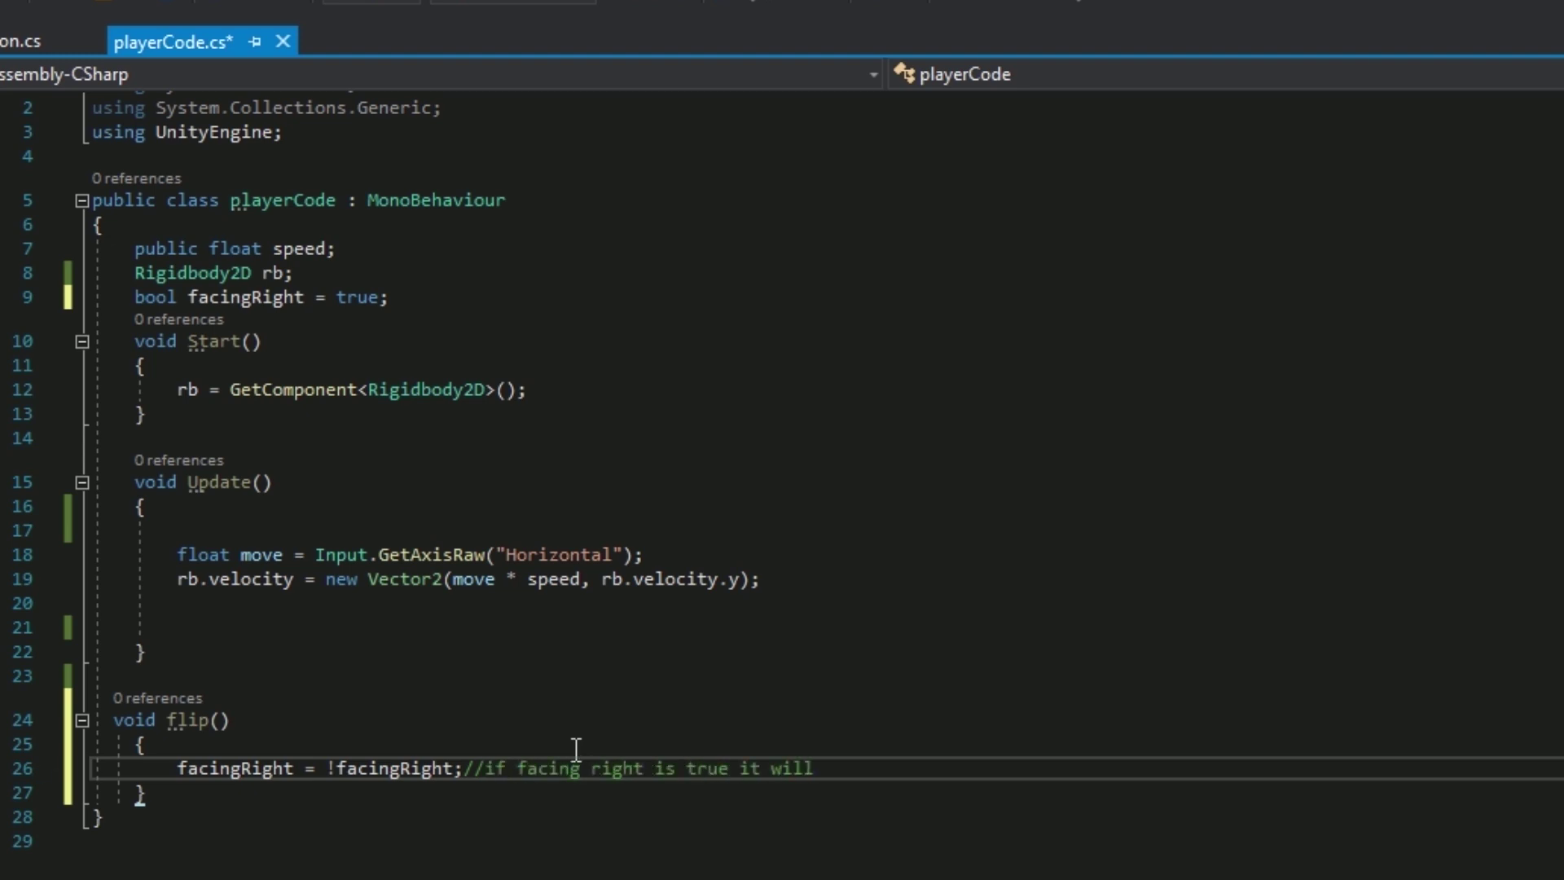
key(BackSpace)
text(lse)
text( and if it si)
key(BackSpace)
key(BackSpace)
text(is false)
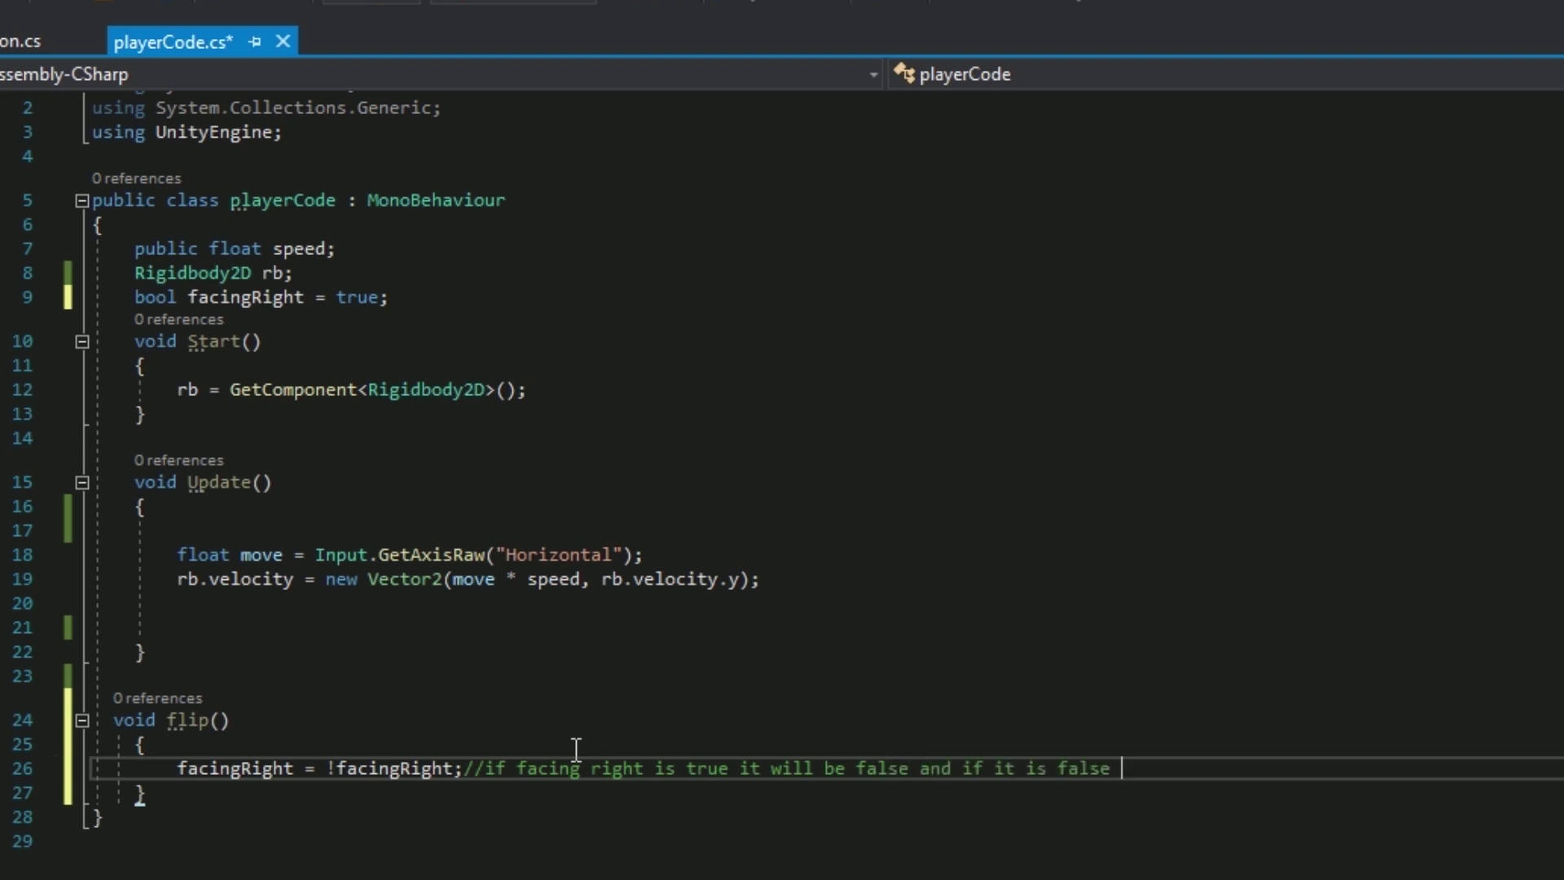
text( it will be)
text( tru)
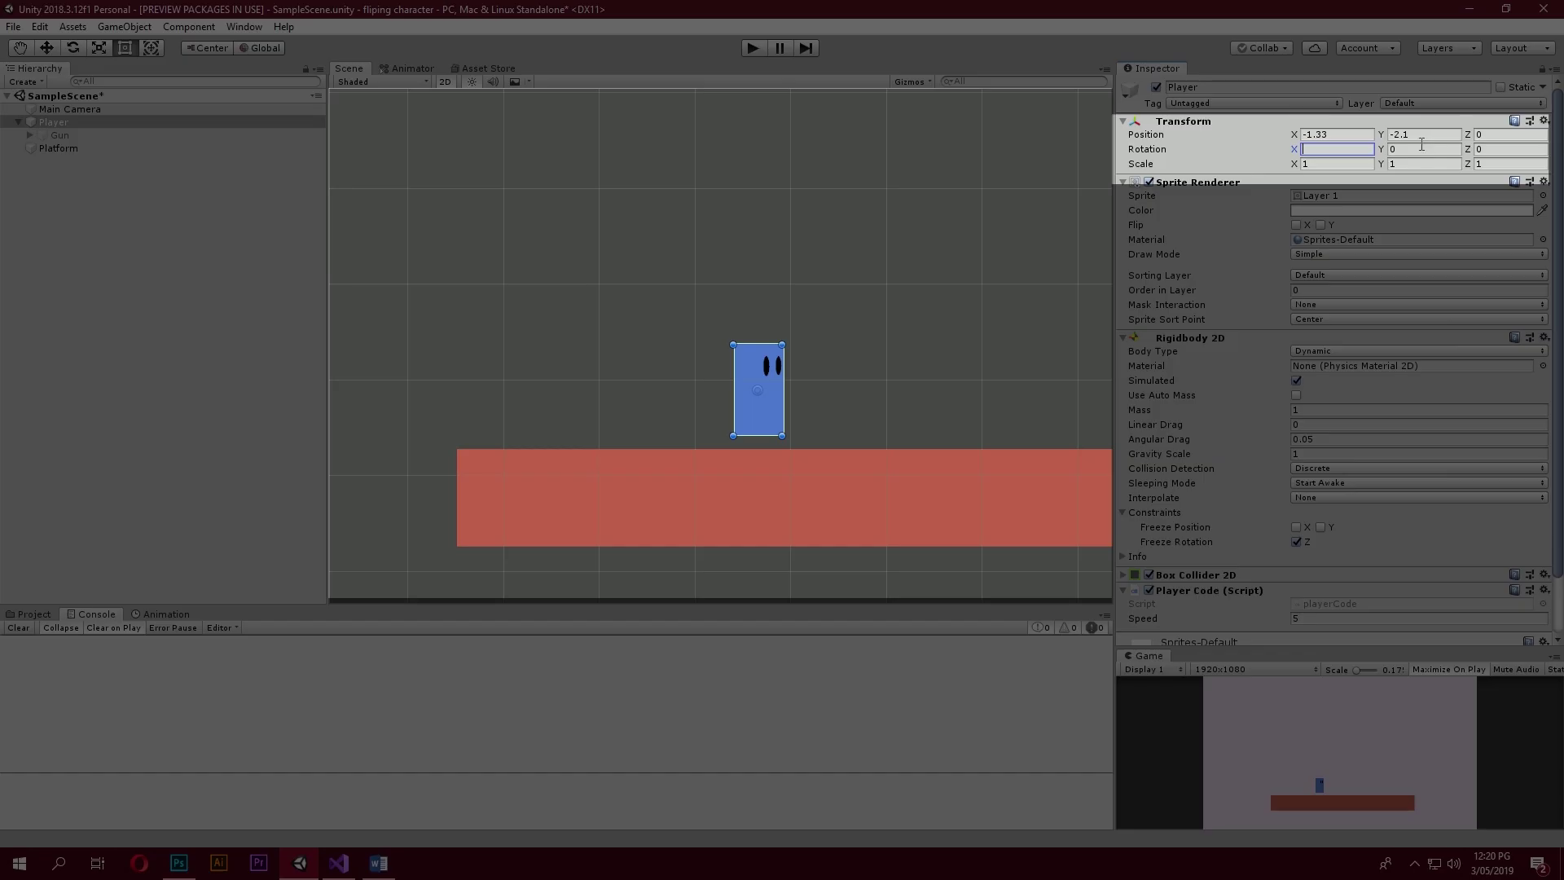
click(1421, 145)
text(180)
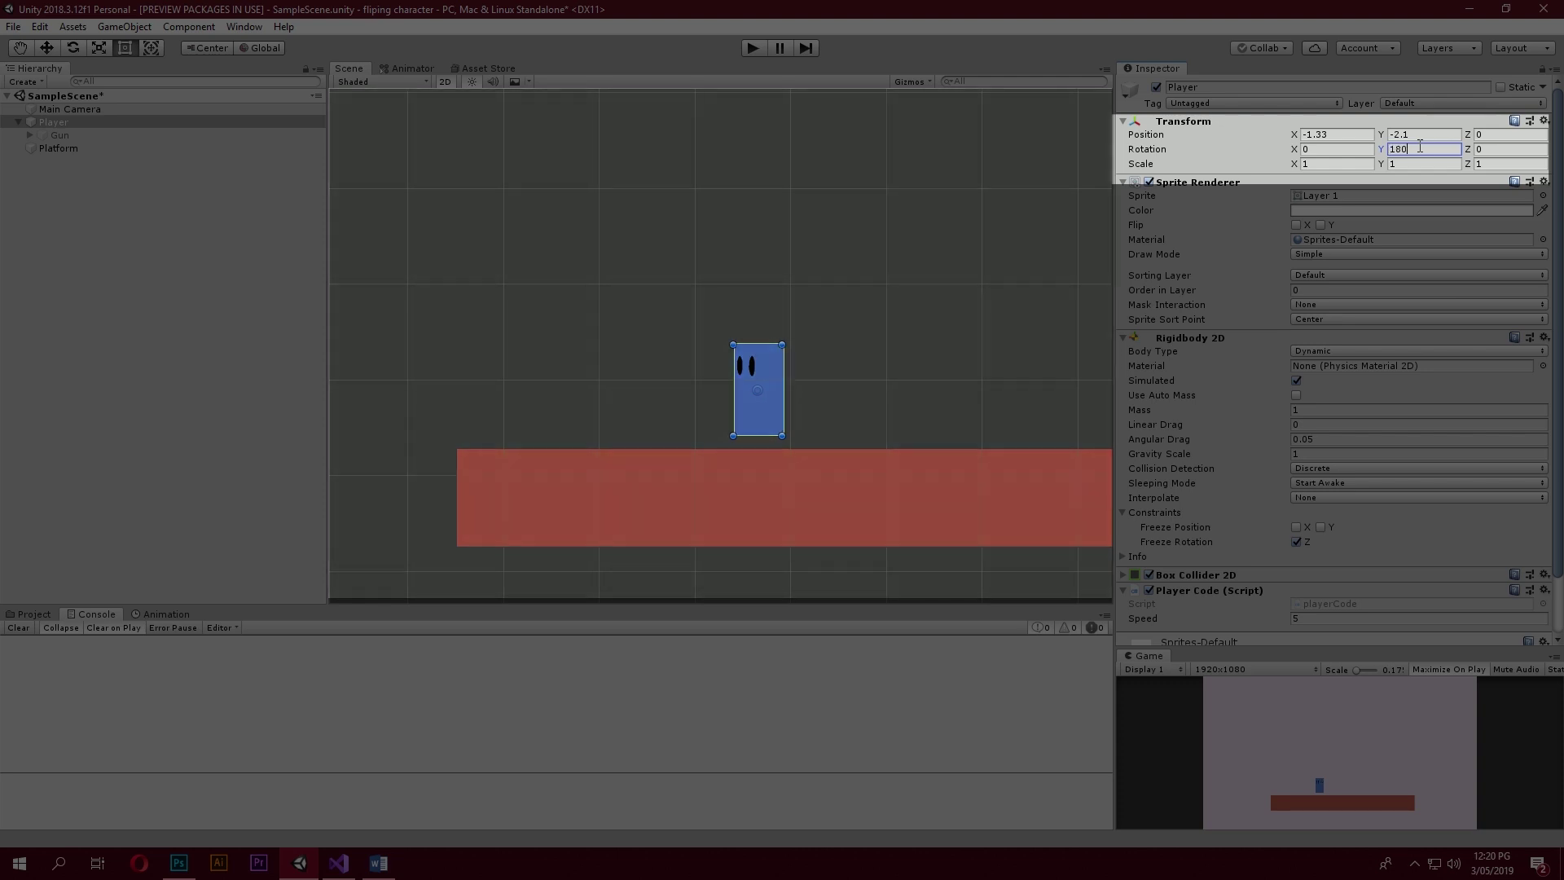
text(tra)
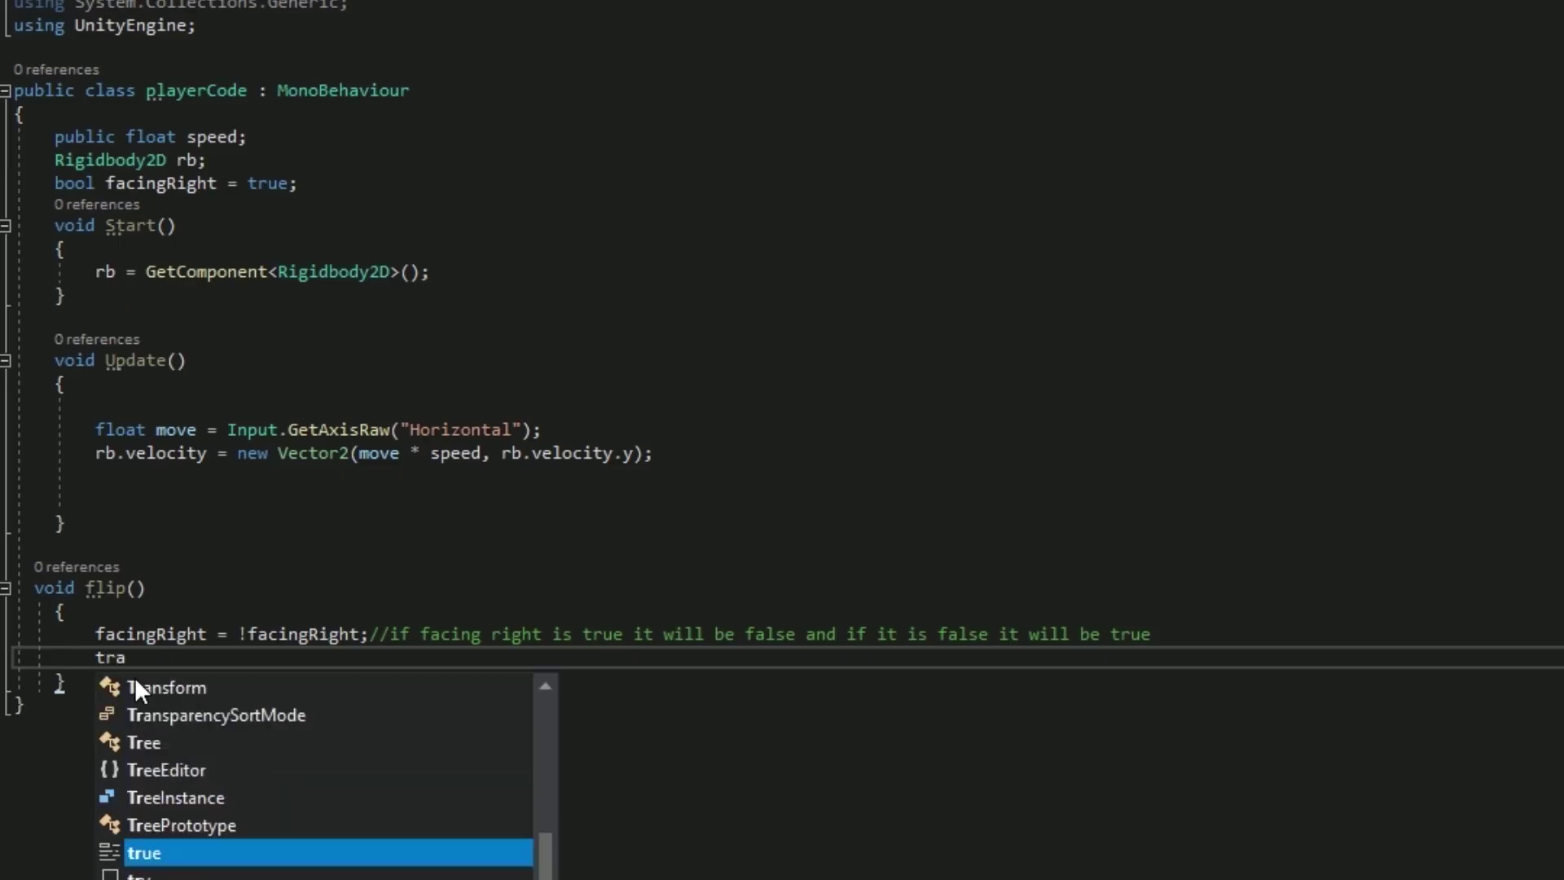
text(nsform.r)
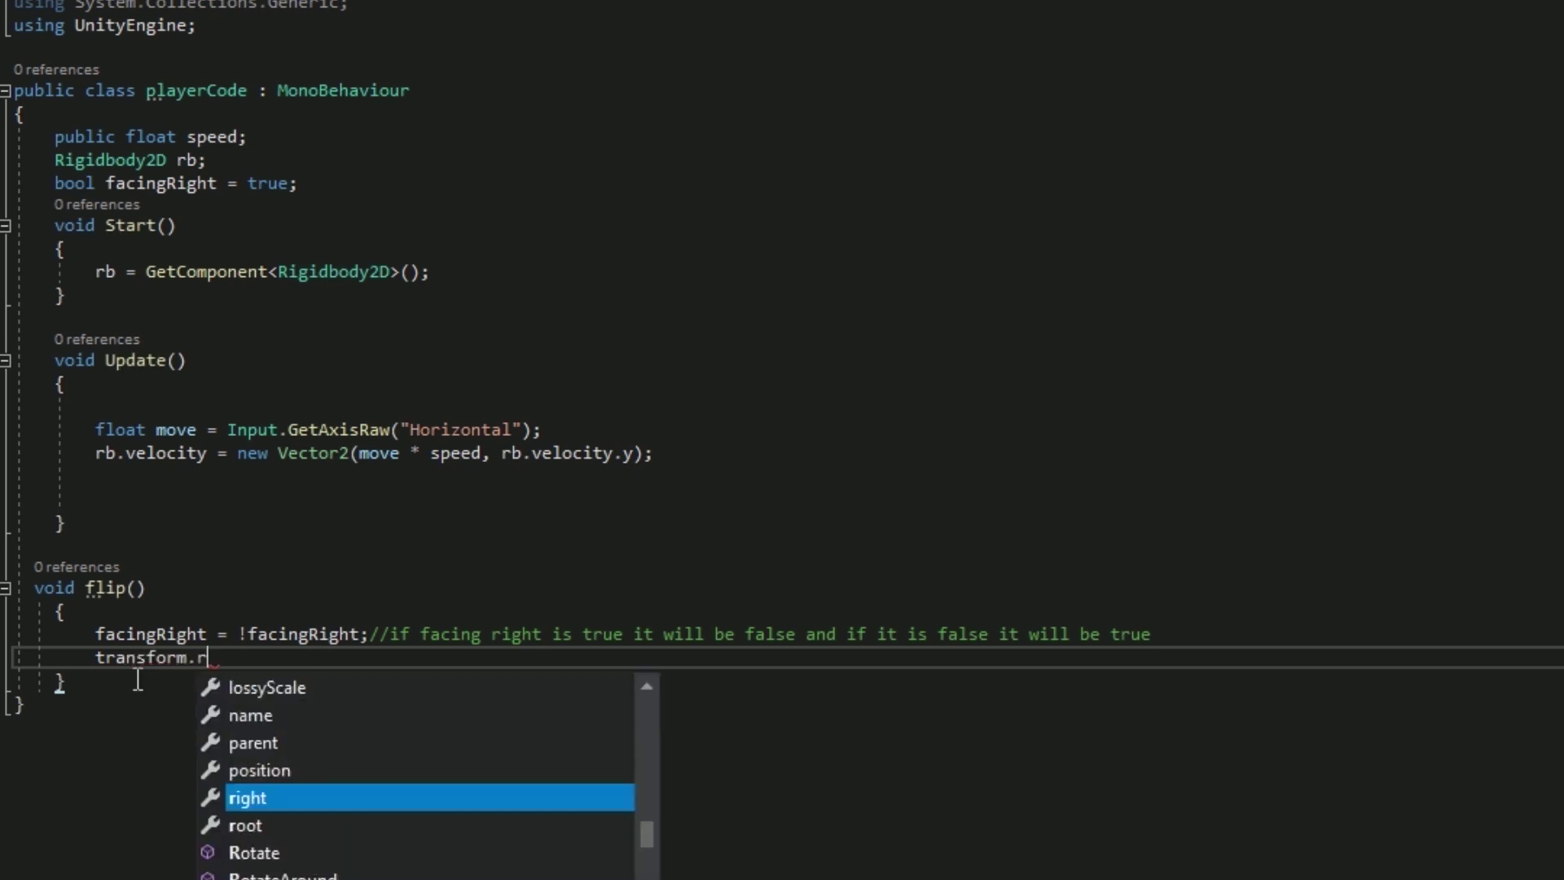
text(otate)
Step: Add transform.Rotate(0f,180f,0f) to flip() and point out the 0f x and z values
key(Tab)
text((0)
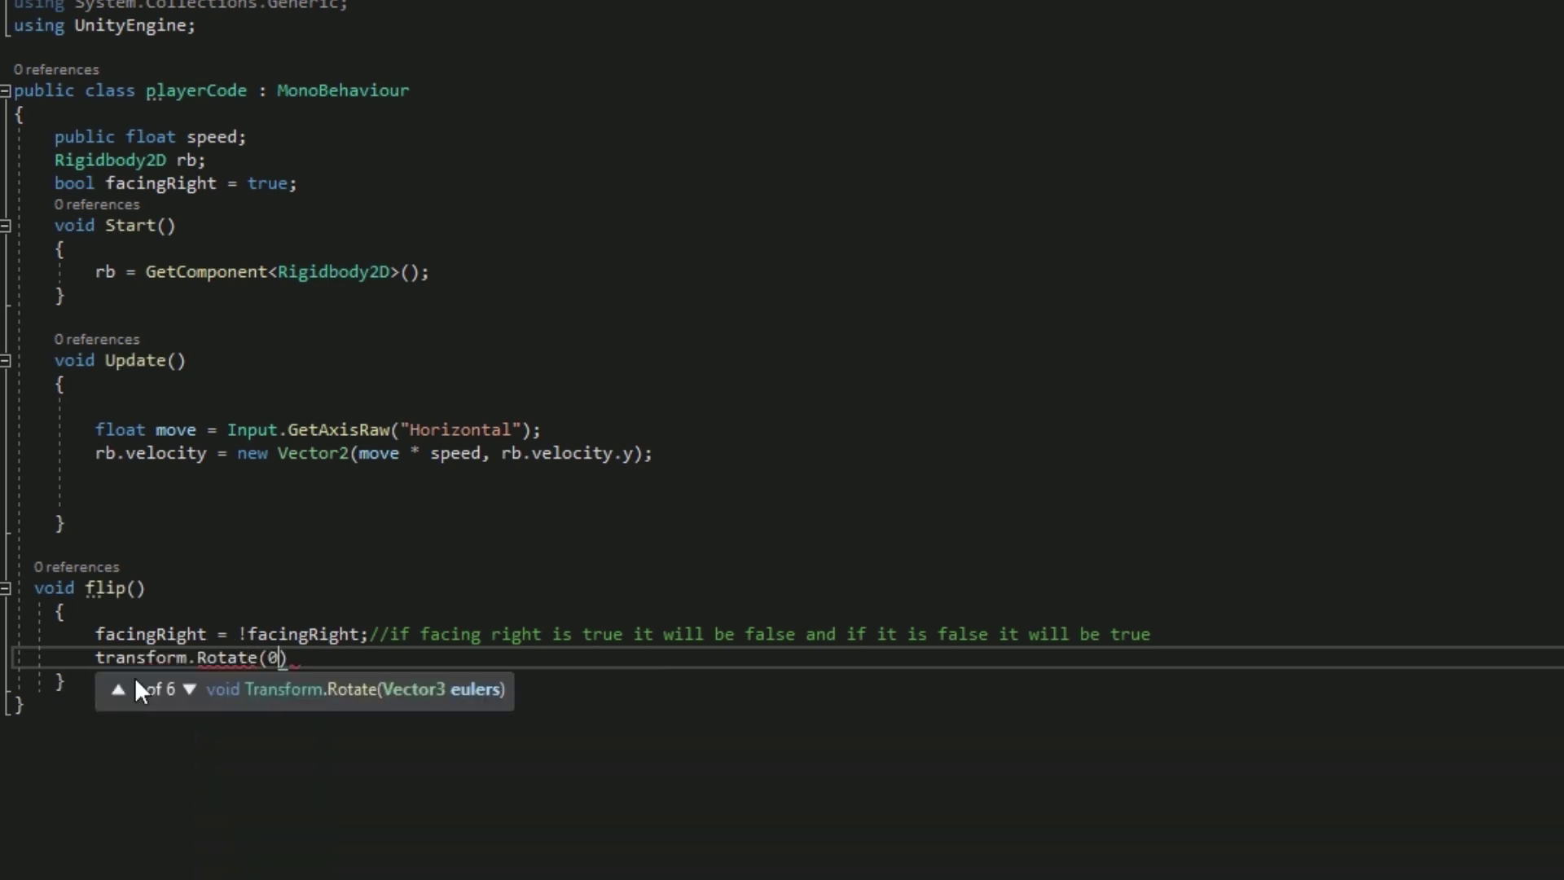
text(f)
text(,1)
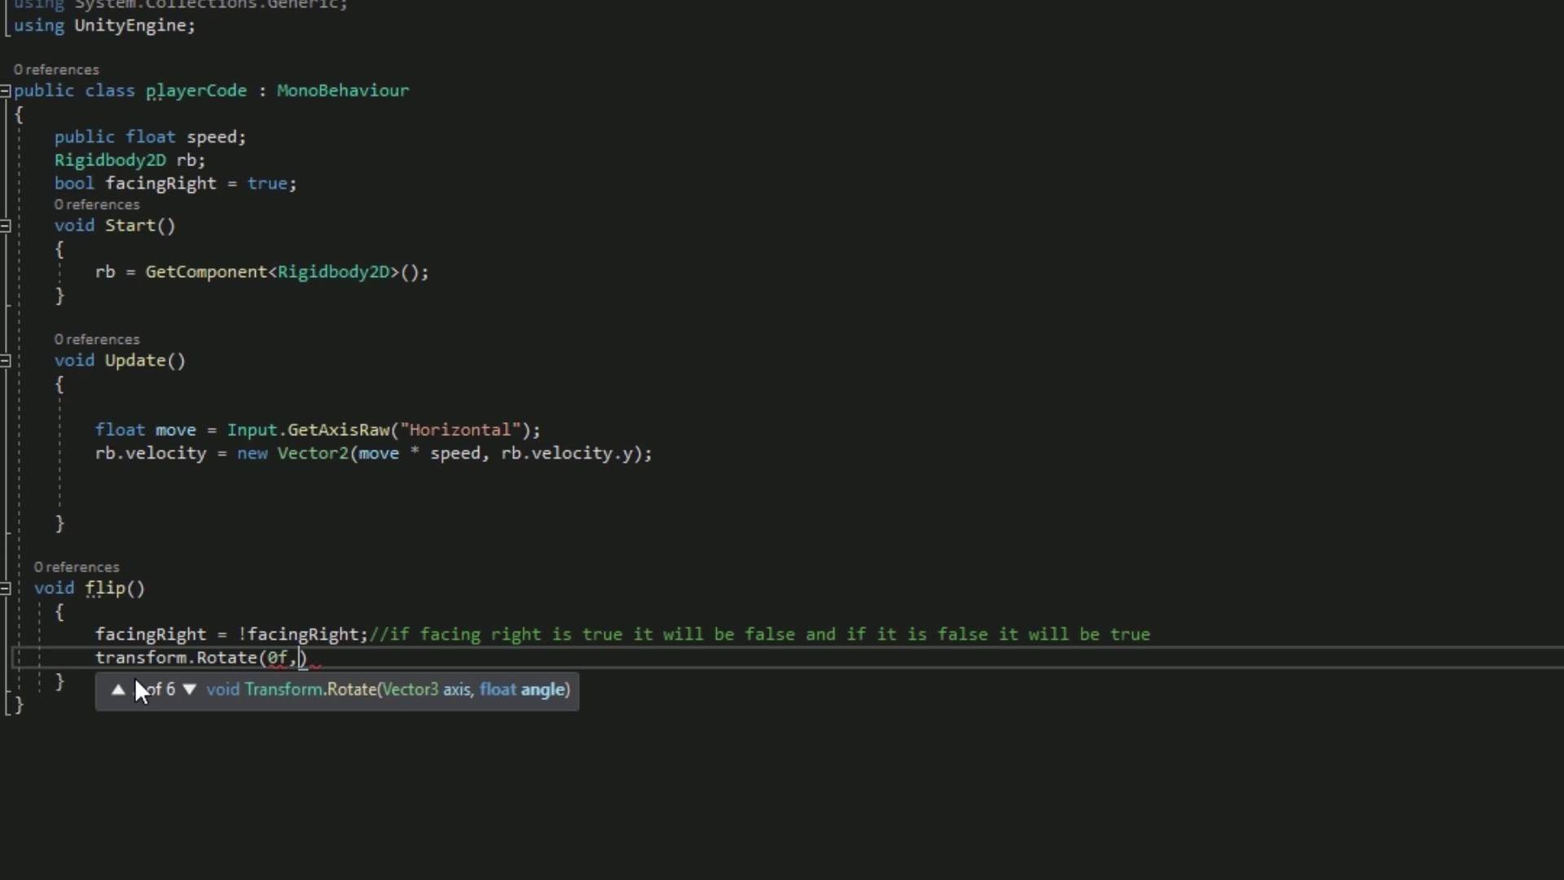
text(80f)
text(,0f)
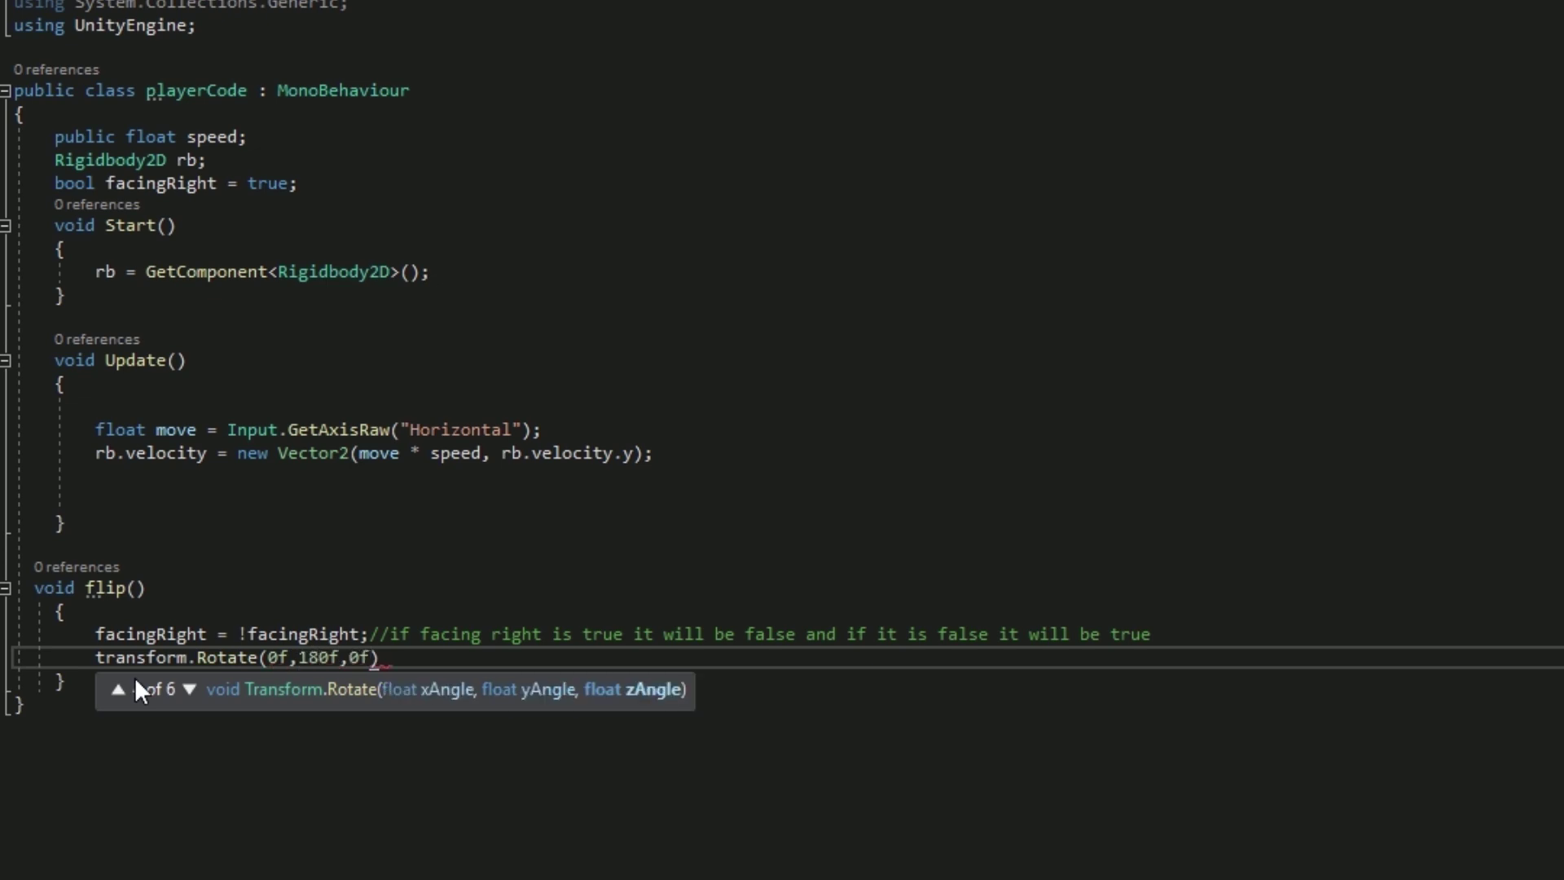
double_click(279, 660)
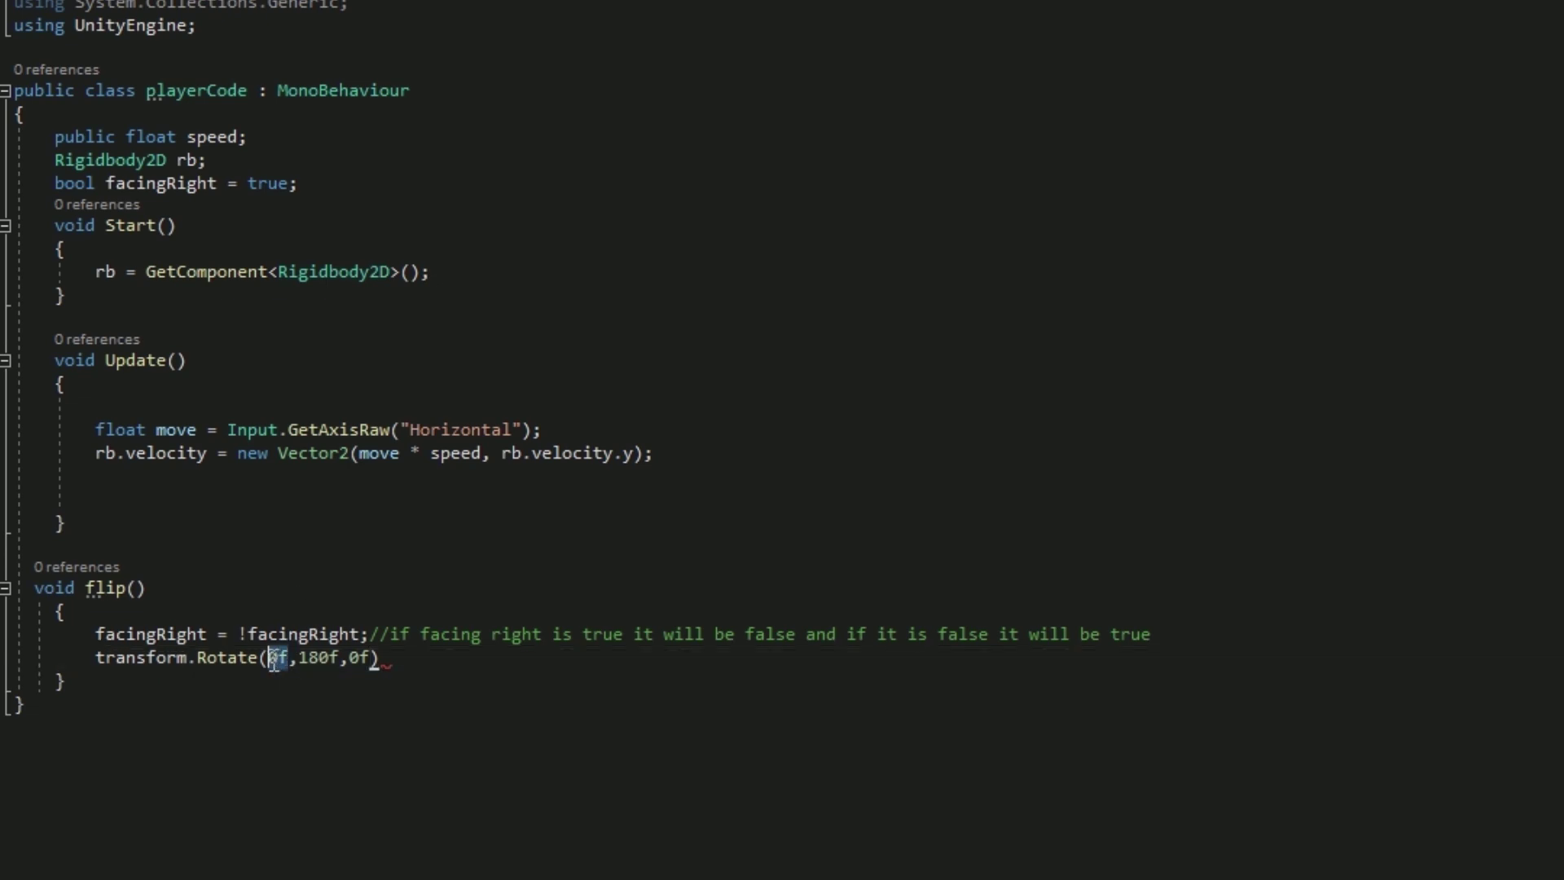
double_click(358, 658)
text(;)
click(139, 488)
text(f(mov)
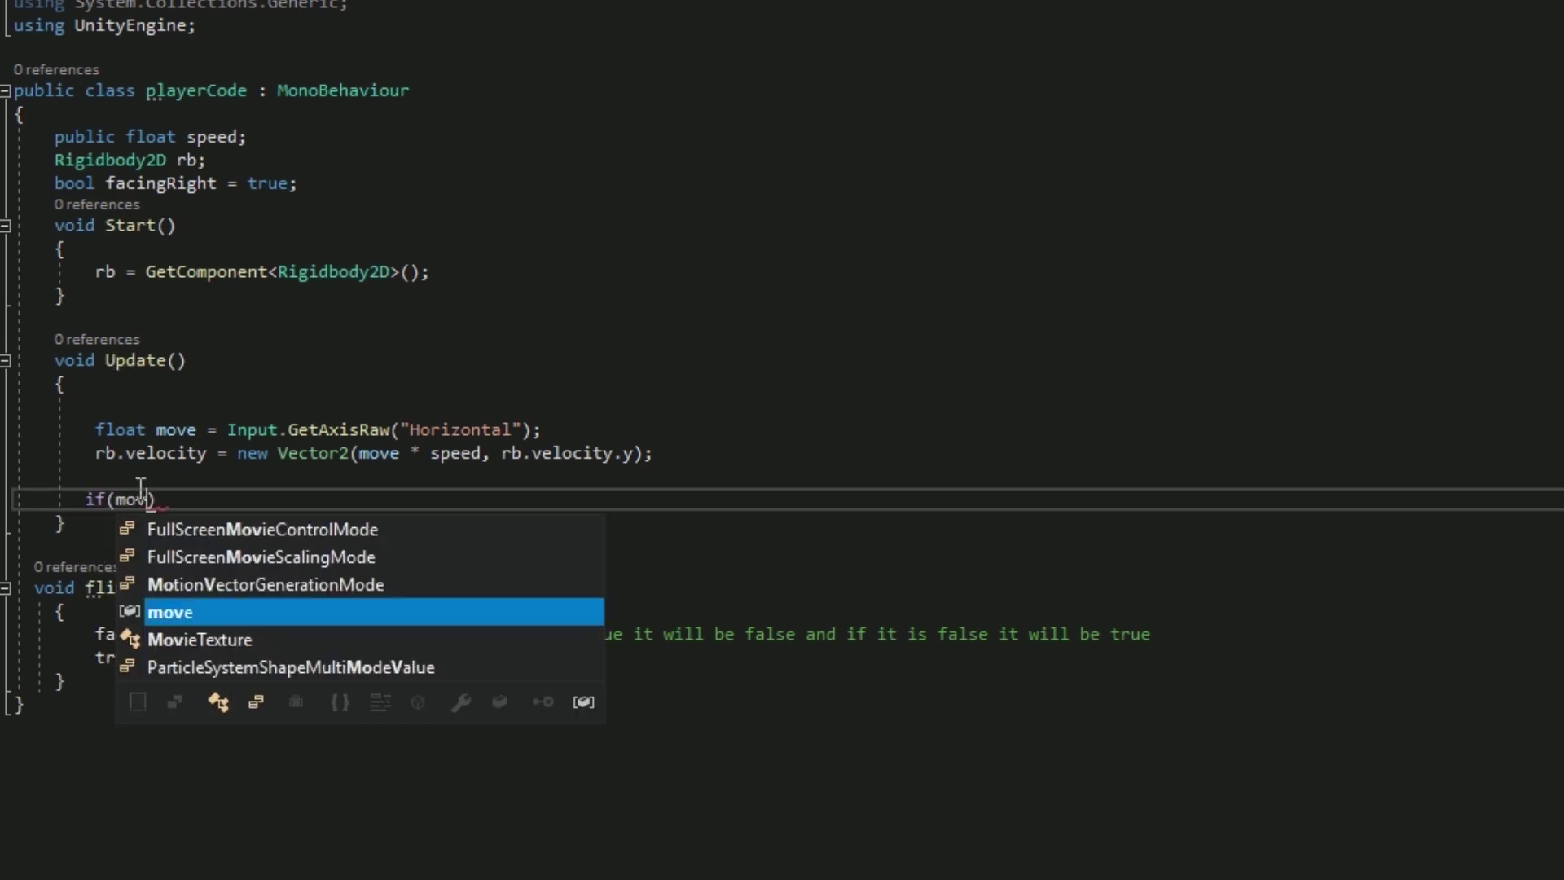
text(e<0 && )
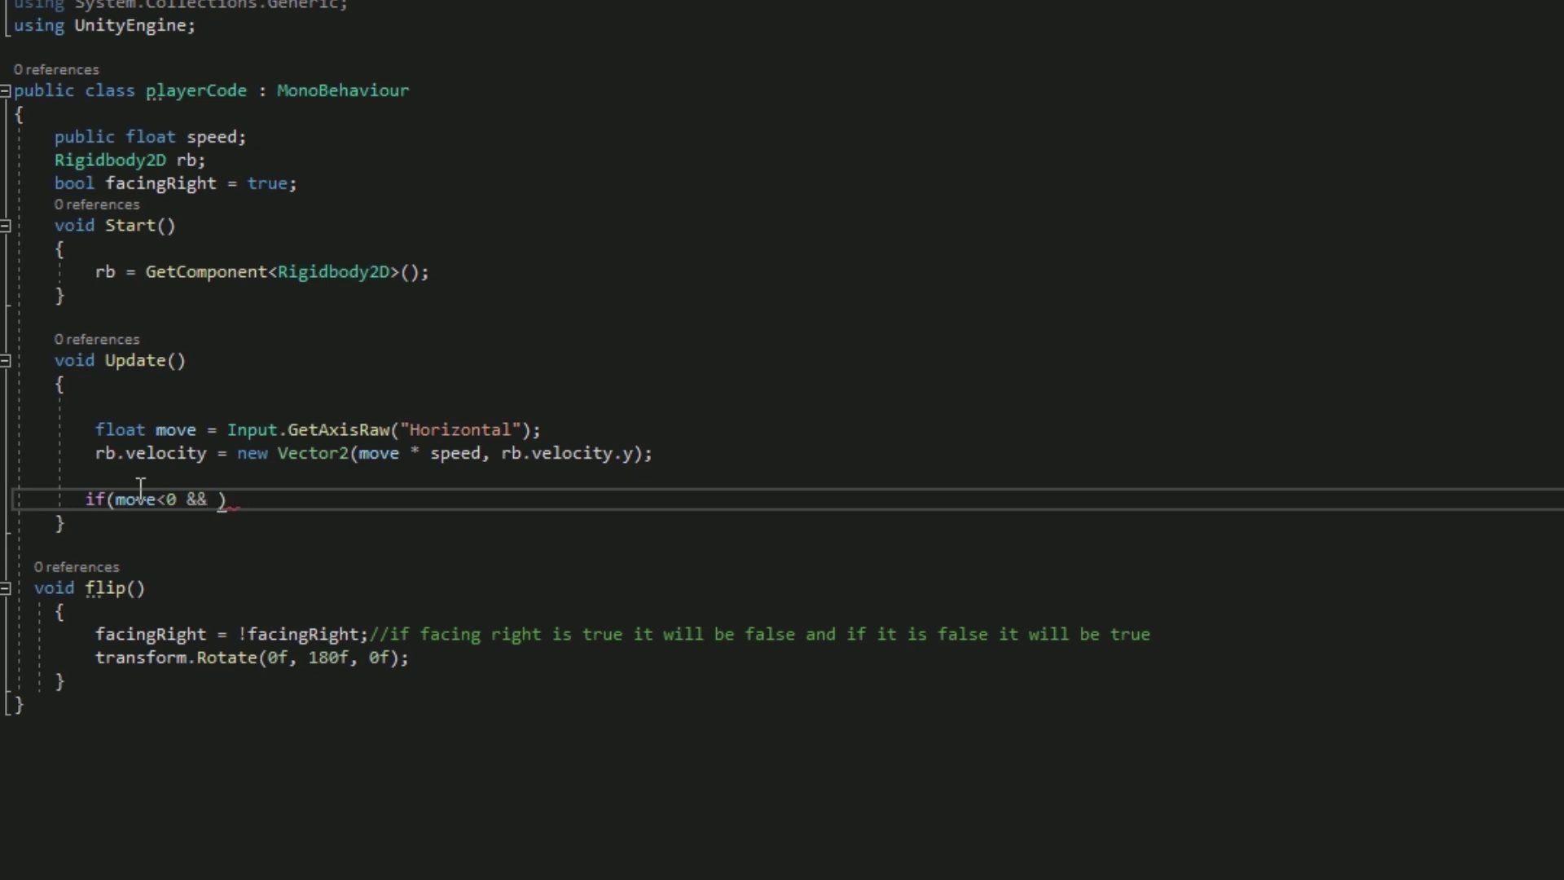
text(fa)
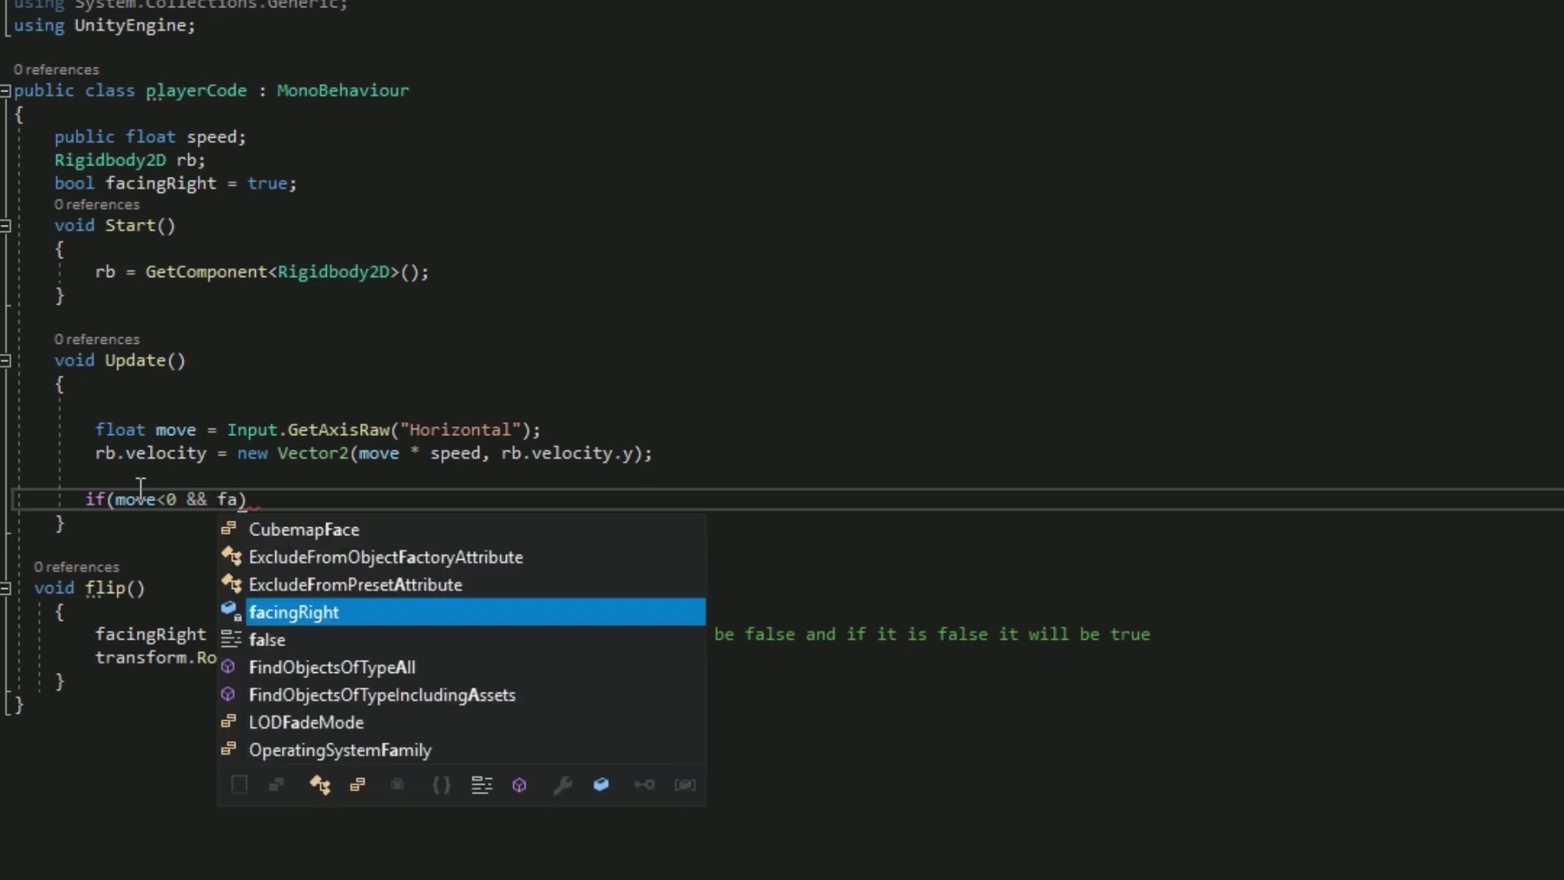
text(cin)
Step: In Update, add if(move<0 && facingRight) { flip(); } with a comment for the left-arrow case
key(Tab)
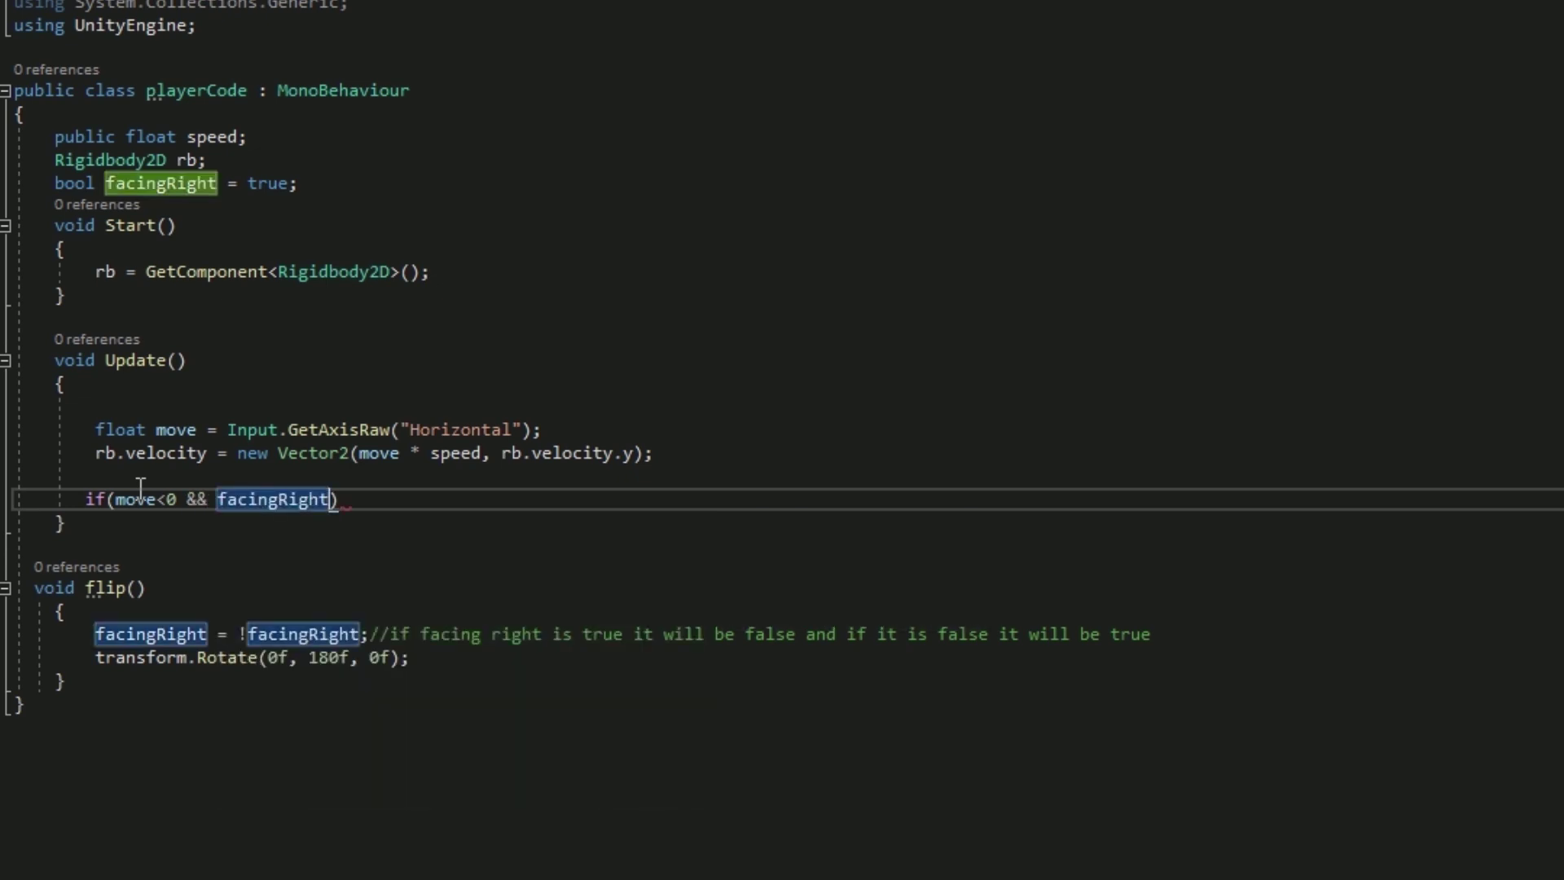
key(Right)
text({)
key(Return)
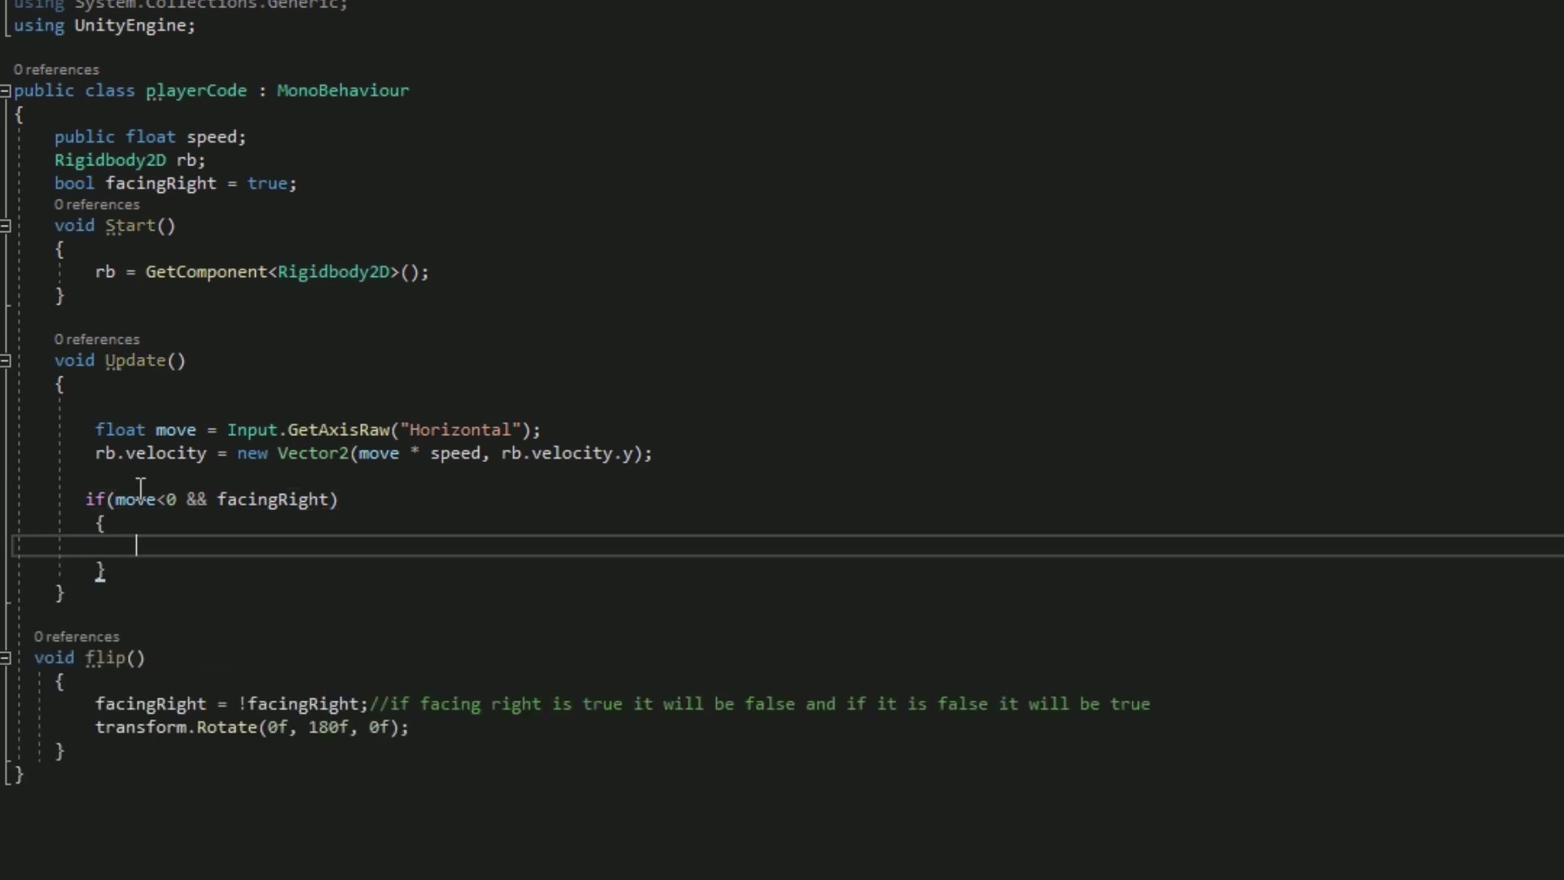
text(flip())
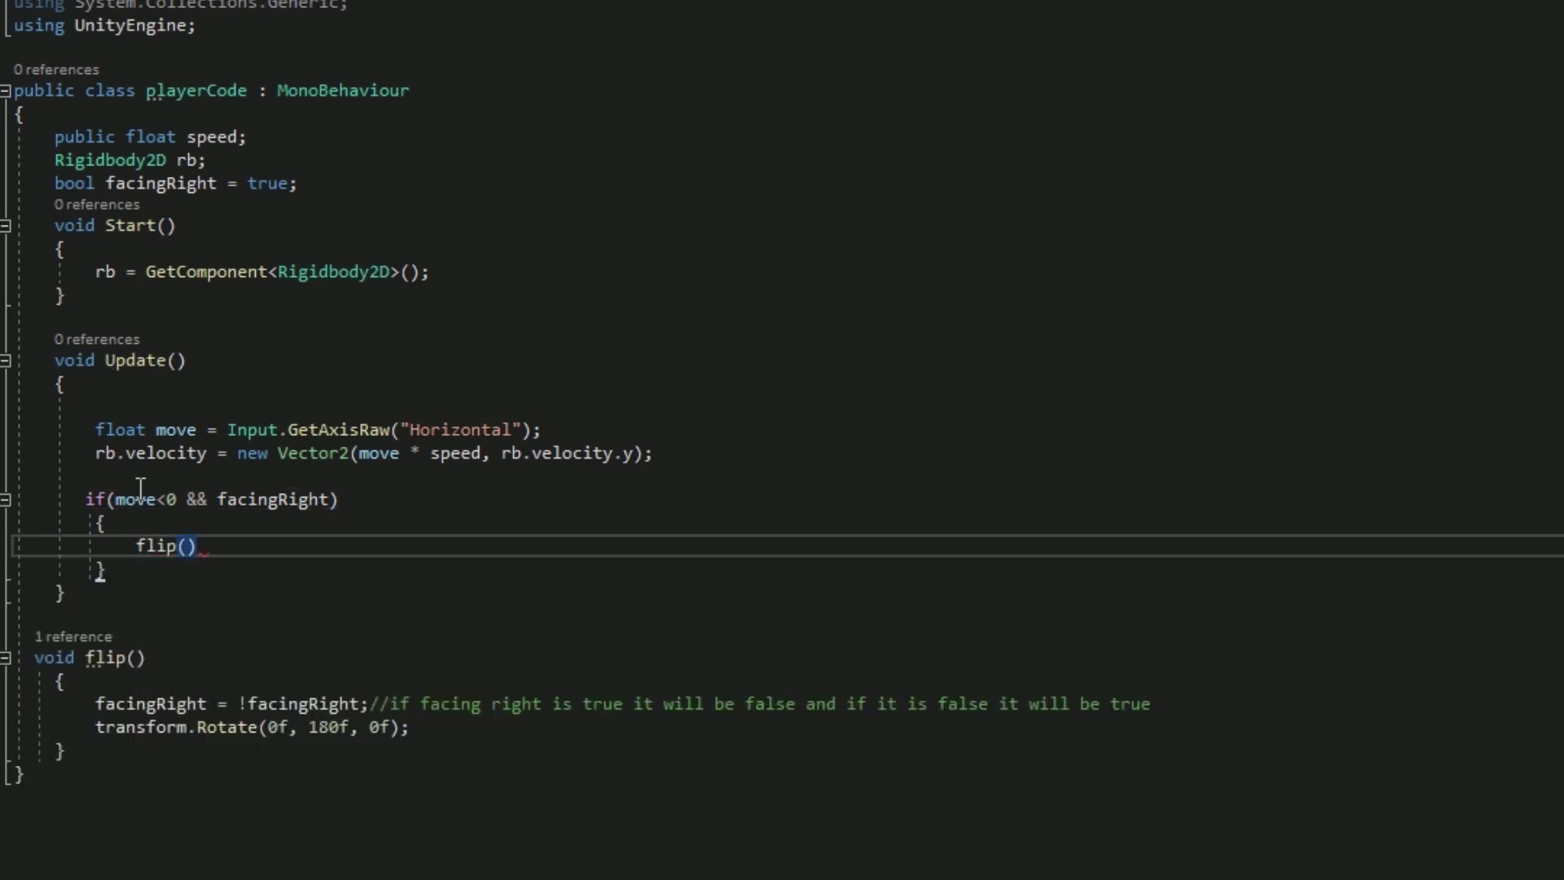
text(;)
click(396, 500)
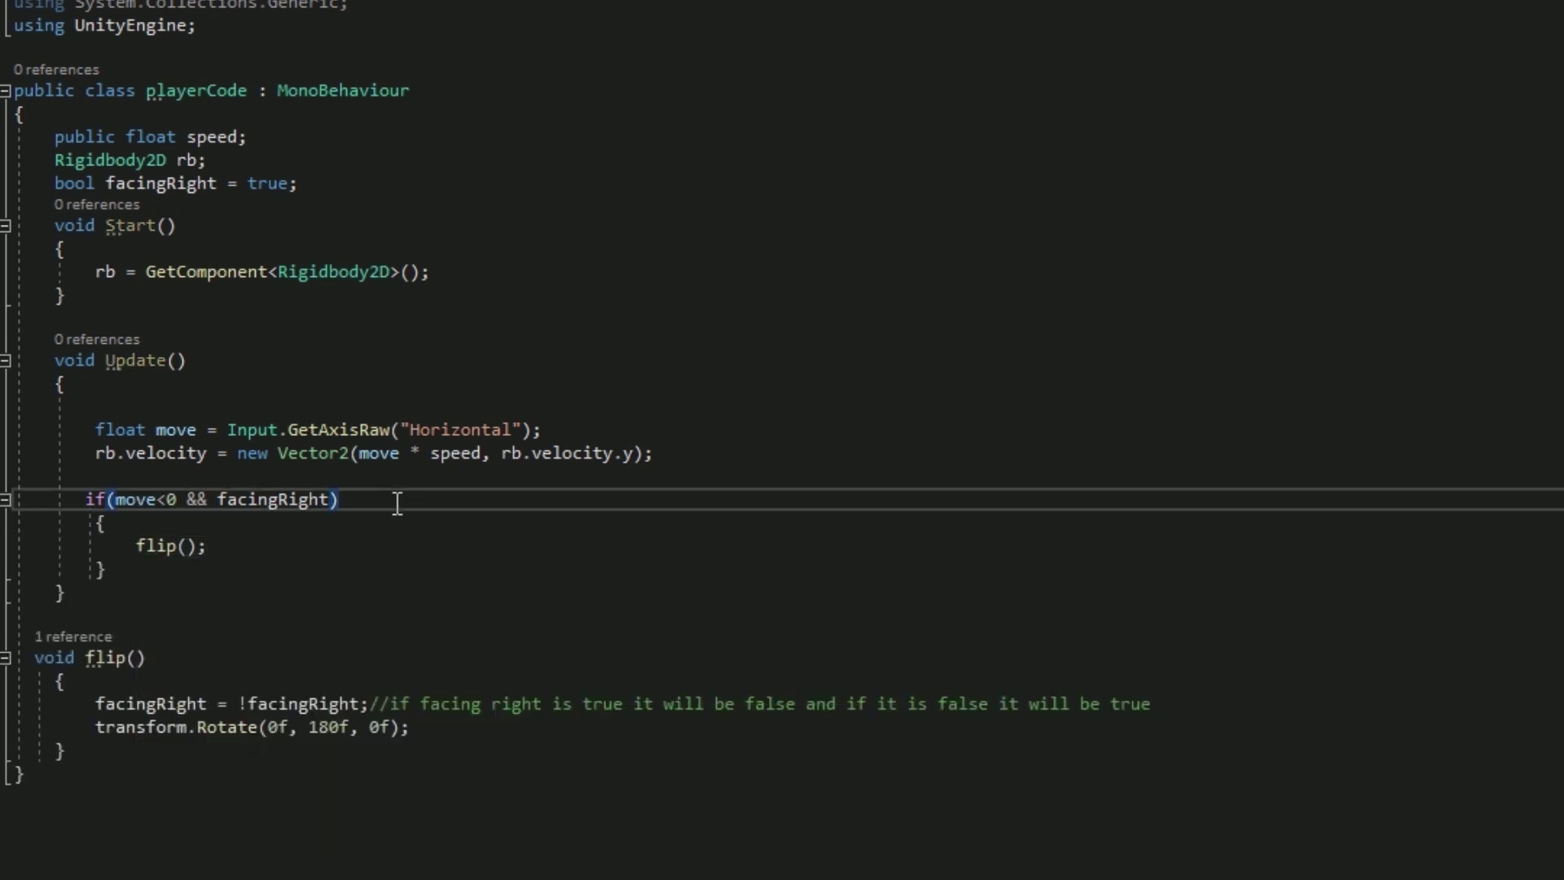
text(//if you press the f)
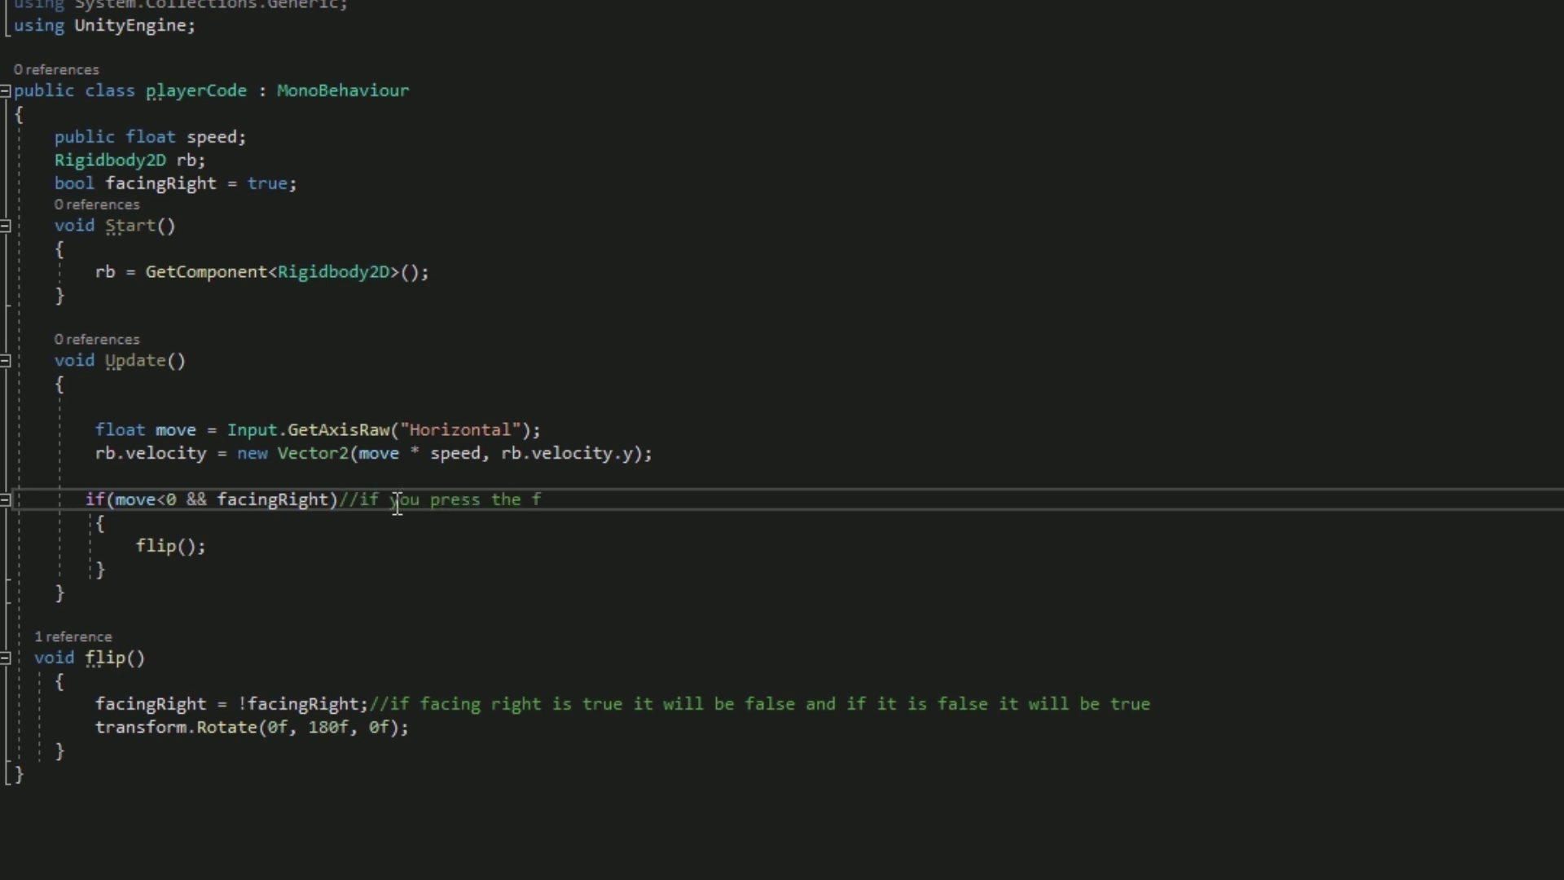
text(left arrow and)
text( yout)
text(cing rit)
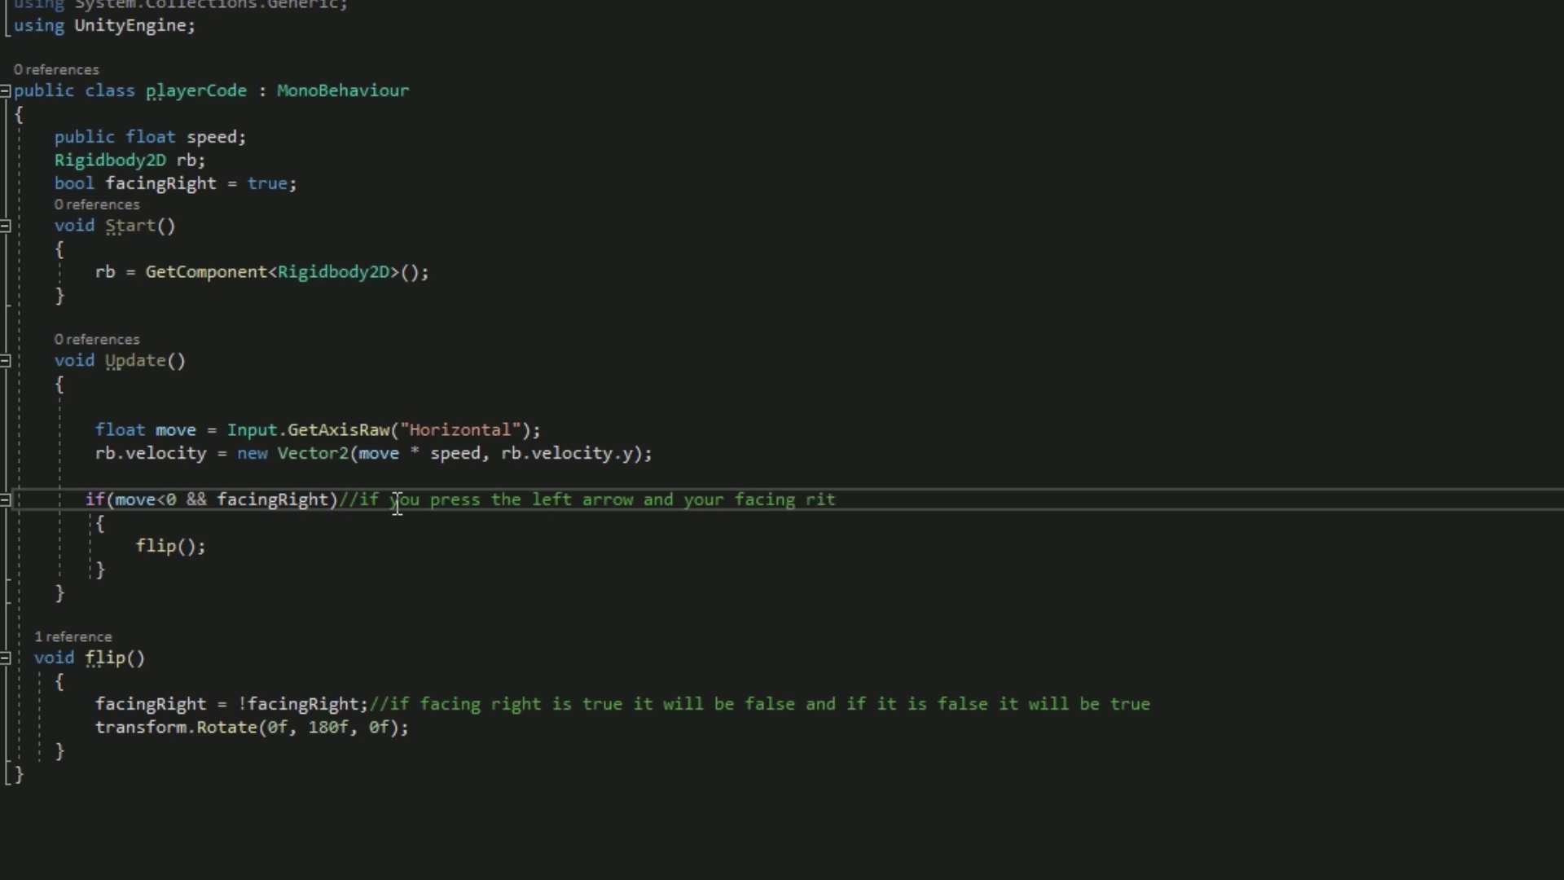
key(BackSpace)
text(ght then you)
text( will face left;)
click(129, 569)
key(Return)
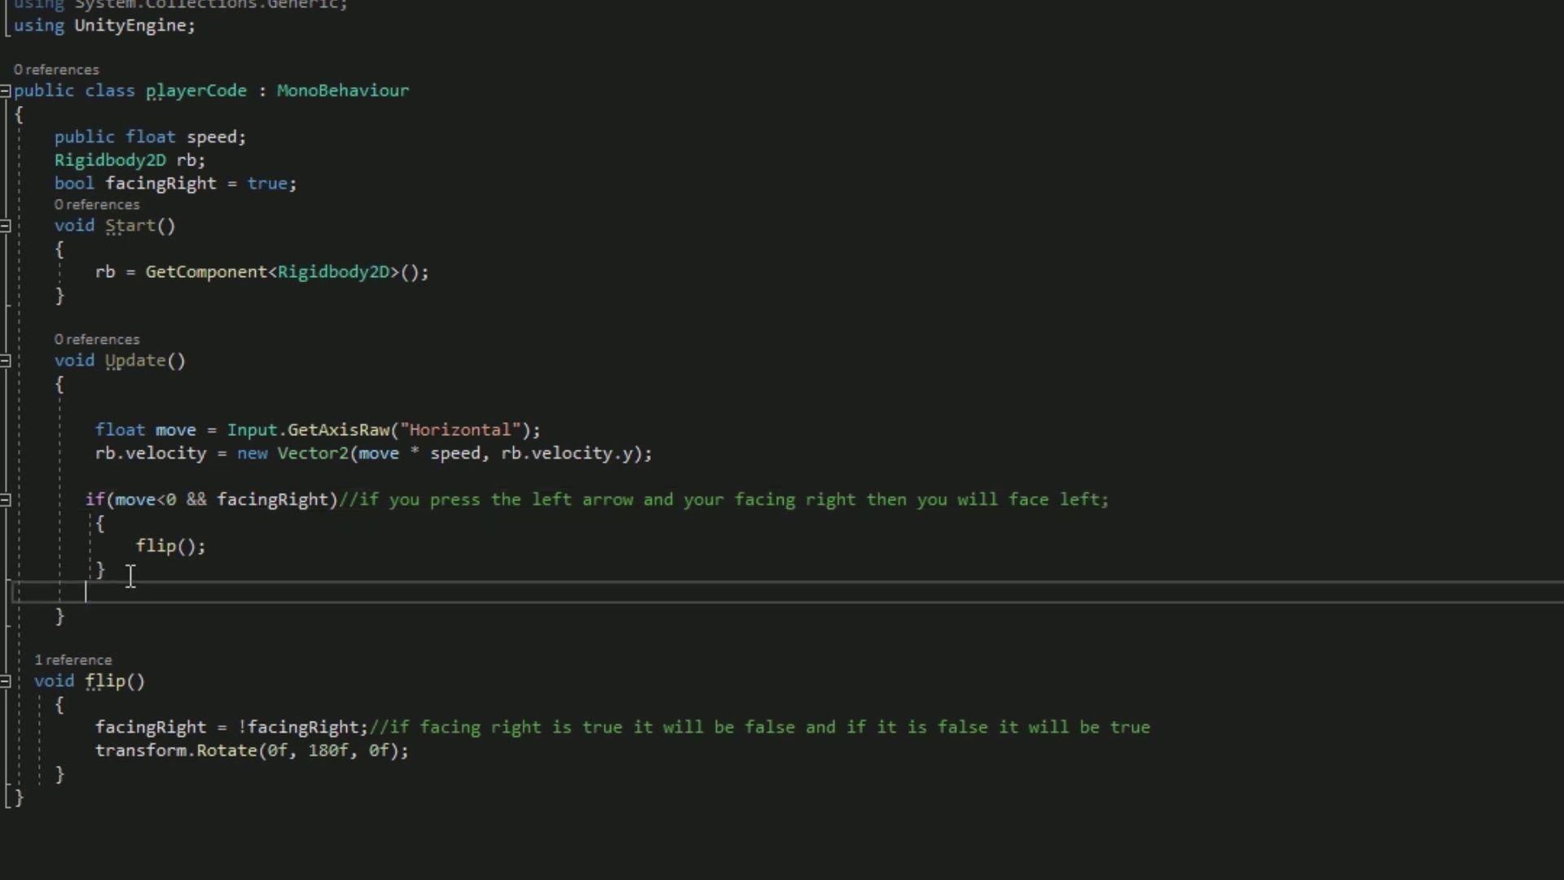
text(else if (move<)
Step: Add else if (move>0 && !facingRight) { flip(); } with a comment for the right-arrow case
key(BackSpace)
text(>0 )
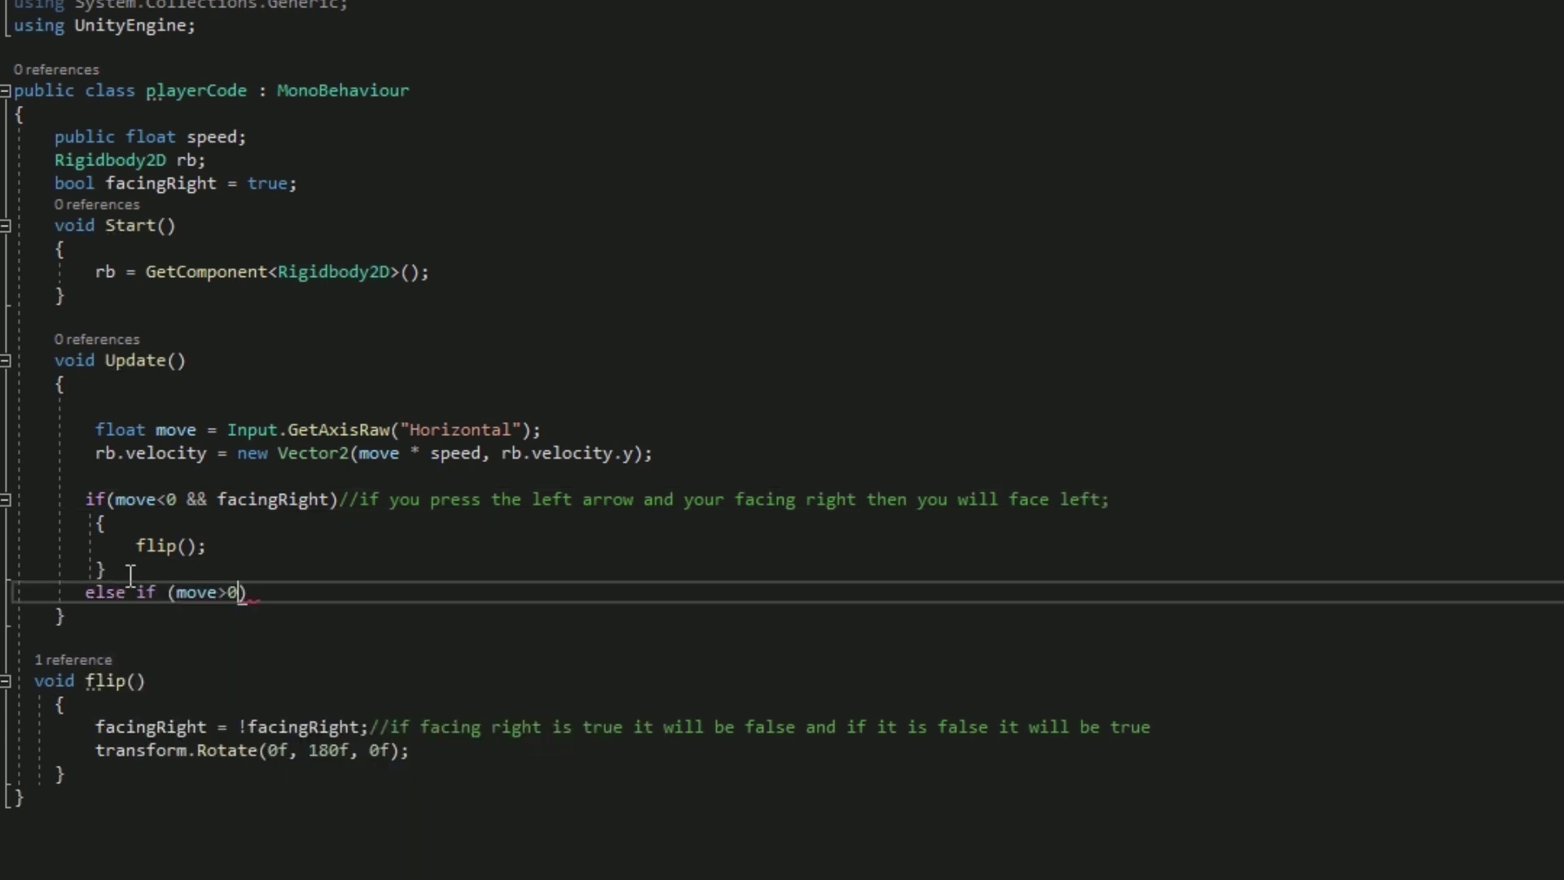
text(&& !facingRight)
key(Right)
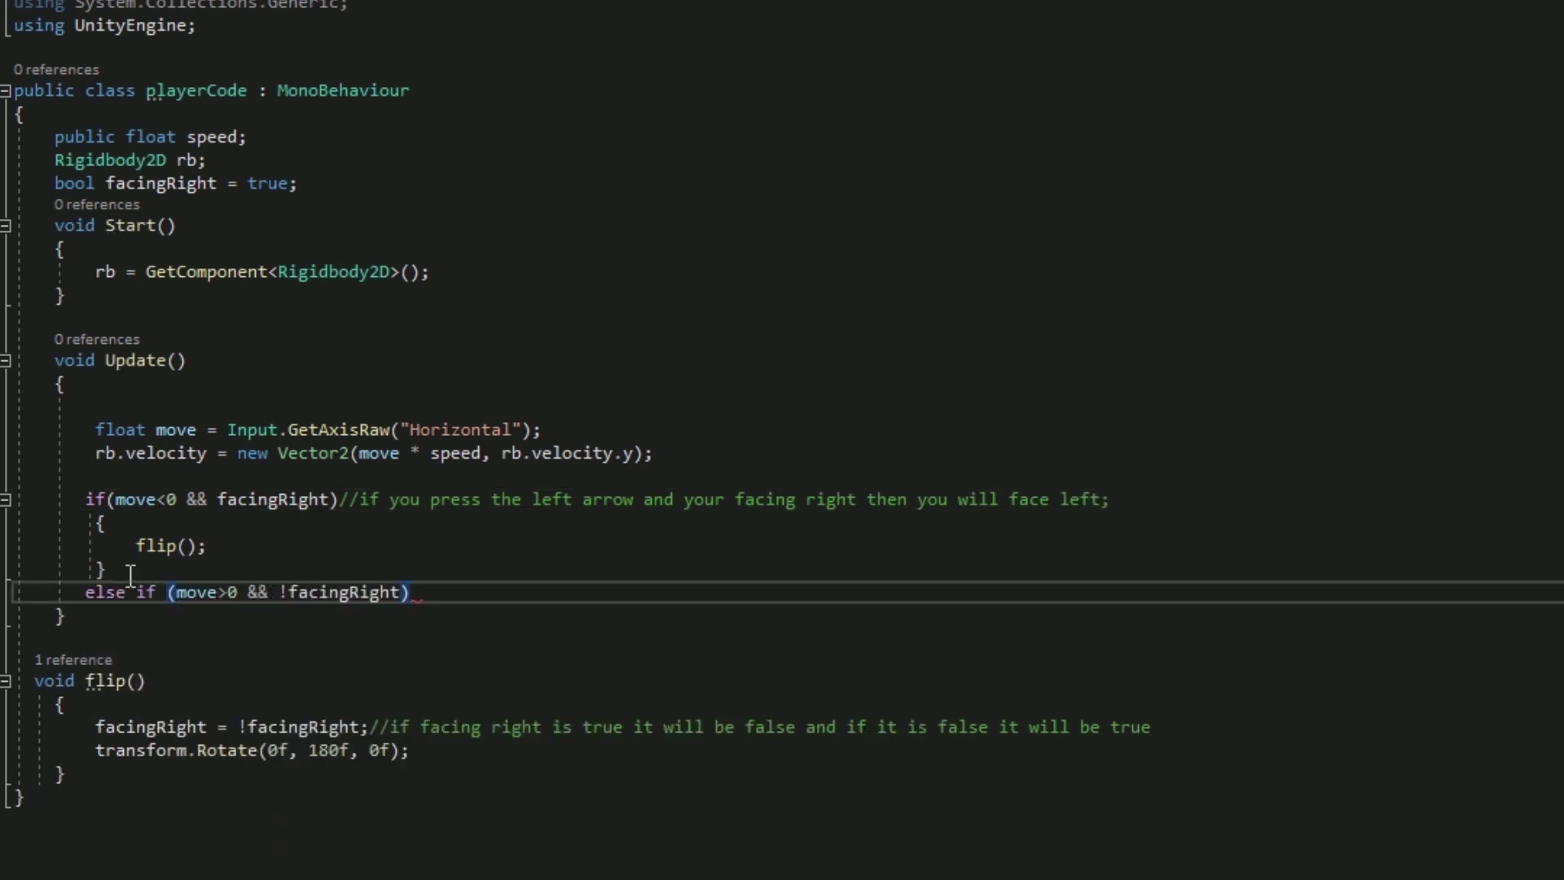
key(Return)
text({)
key(Return)
text(flip();)
click(443, 595)
text(// If yo)
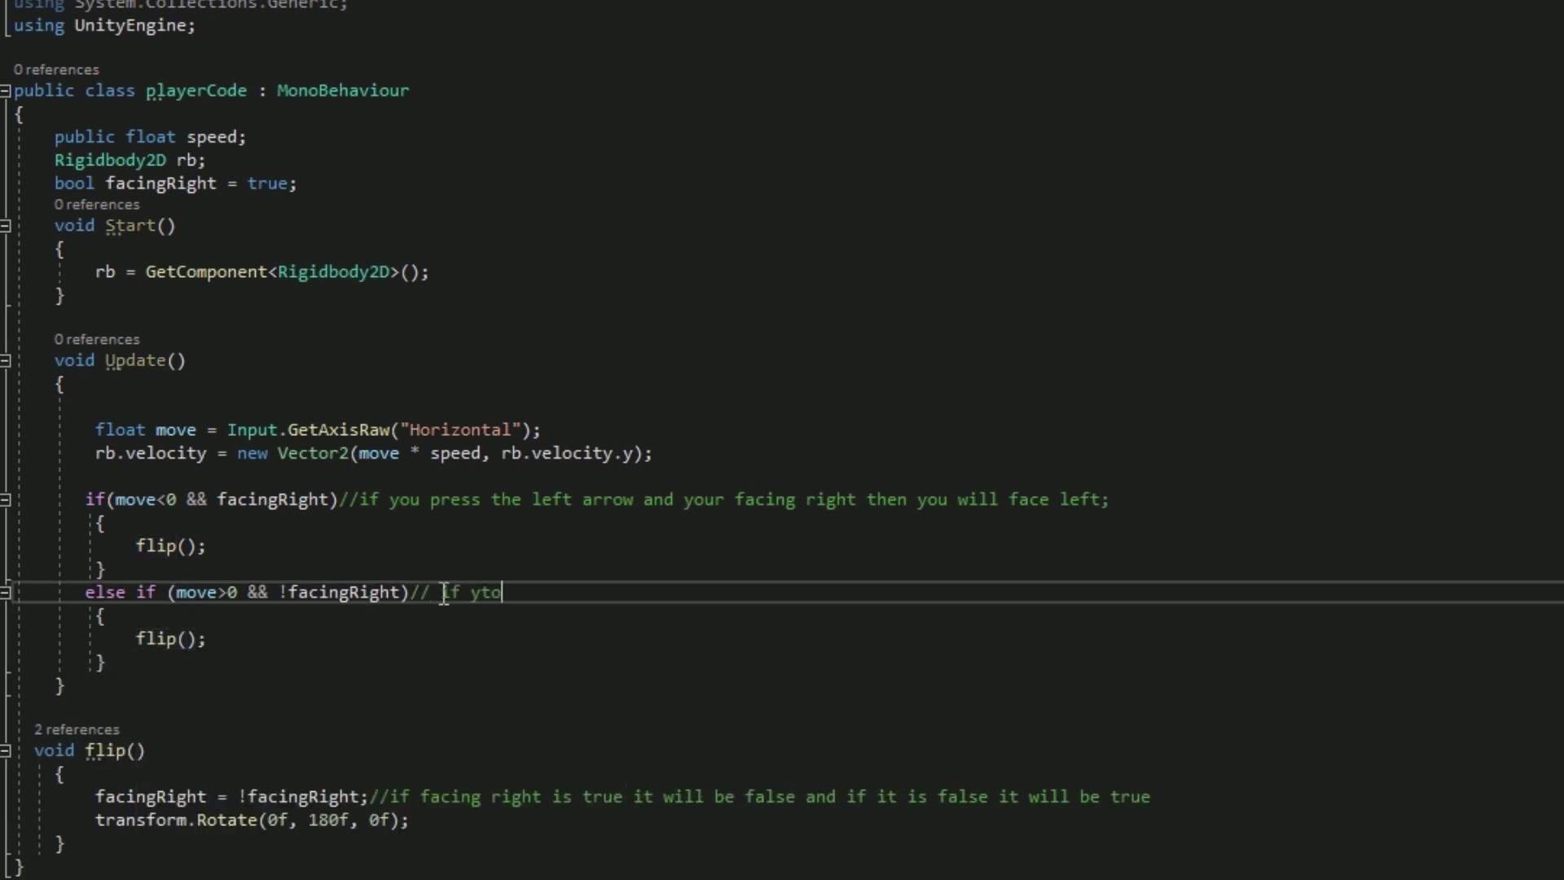
text(u press the right arrow and you are facing r)
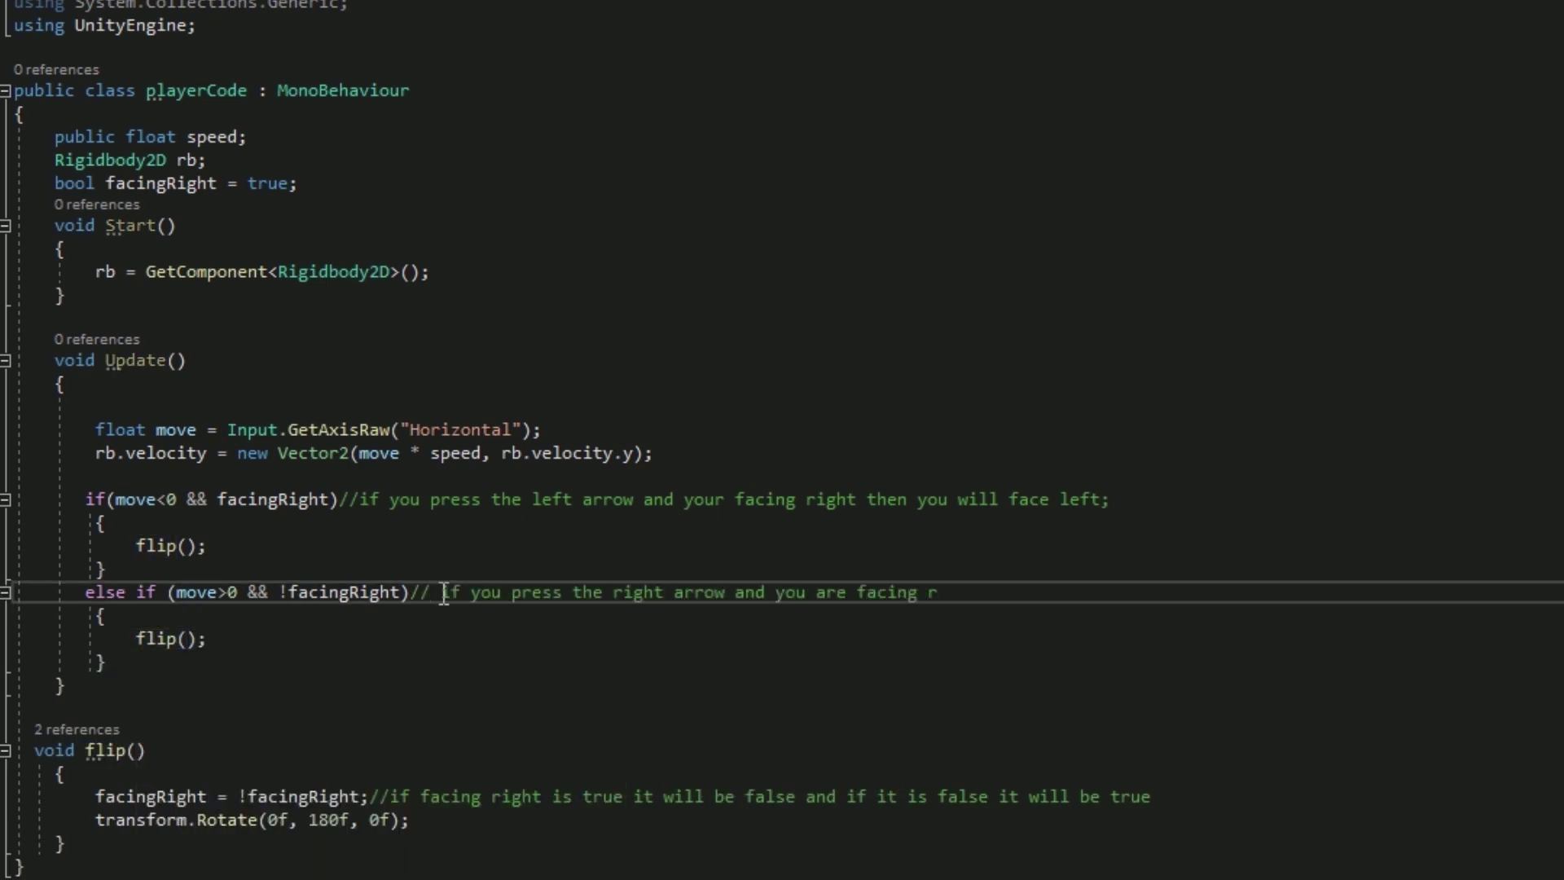
text(ight then you will face)
key(ctrl+BackSpace)
key(ctrl+BackSpace)
key(ctrl+BackSpace)
text(left then you will face)
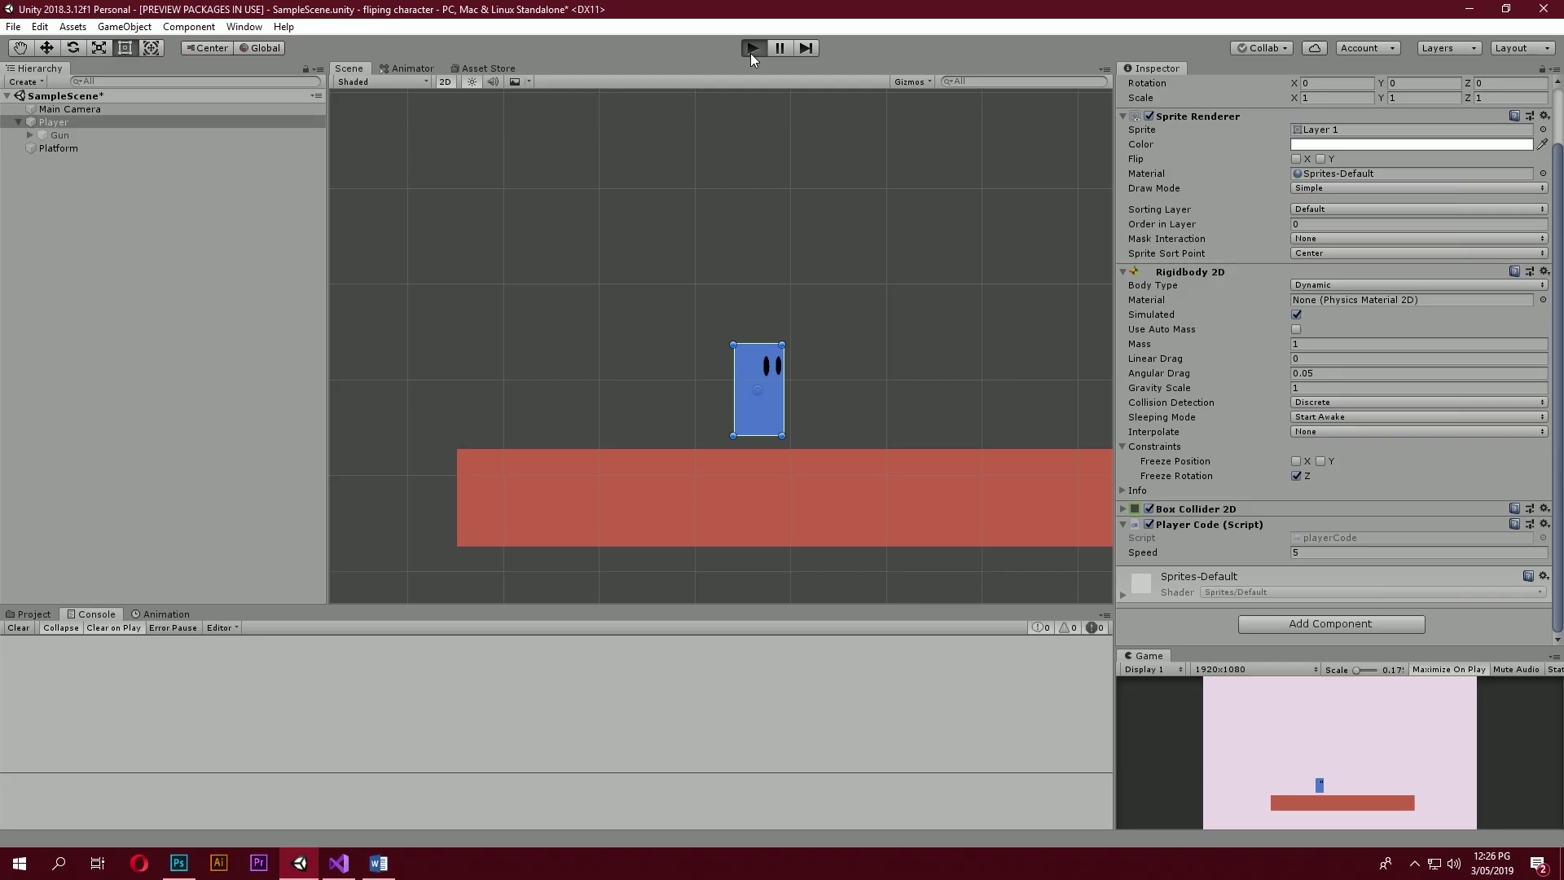
Step: Play-test the player turning to face its walking direction, then stop the game
click(750, 48)
key(Right)
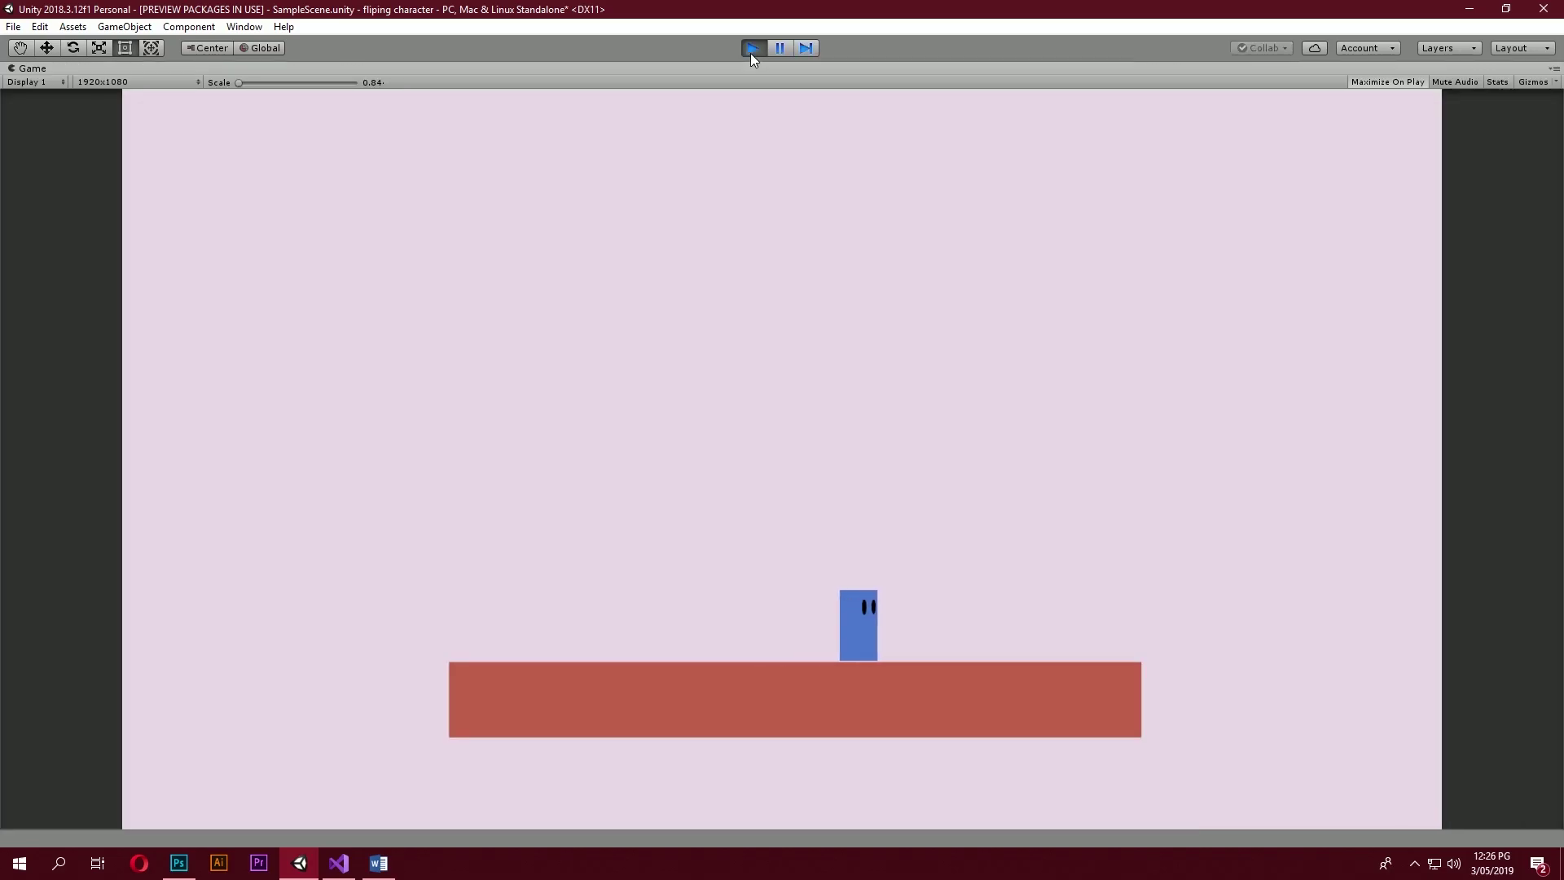
key(Left)
key(Right)
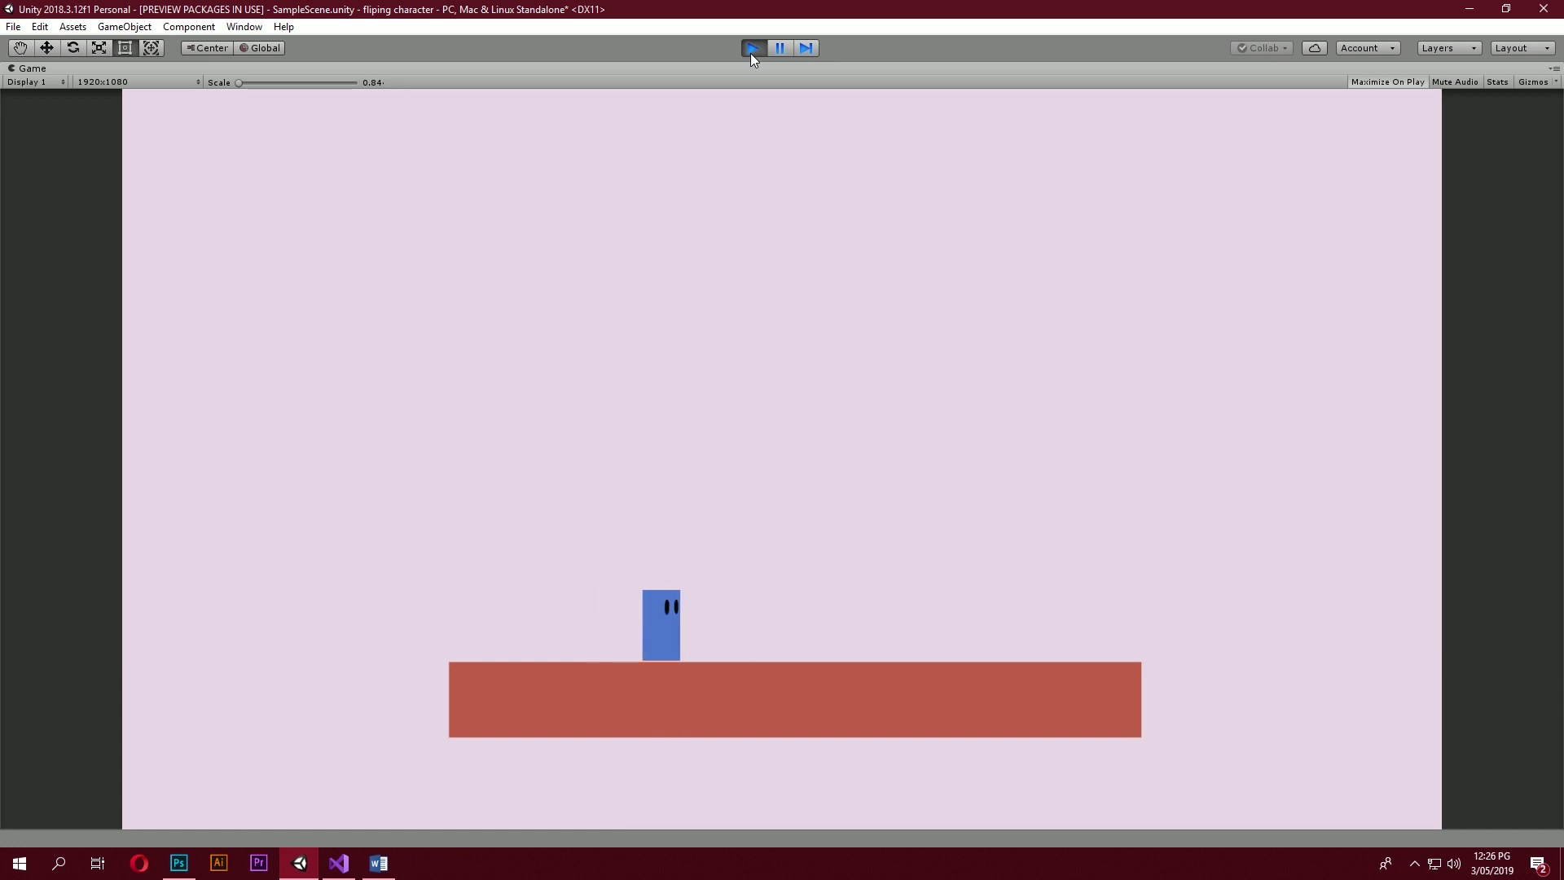
key(Left)
key(Right)
key(Right)
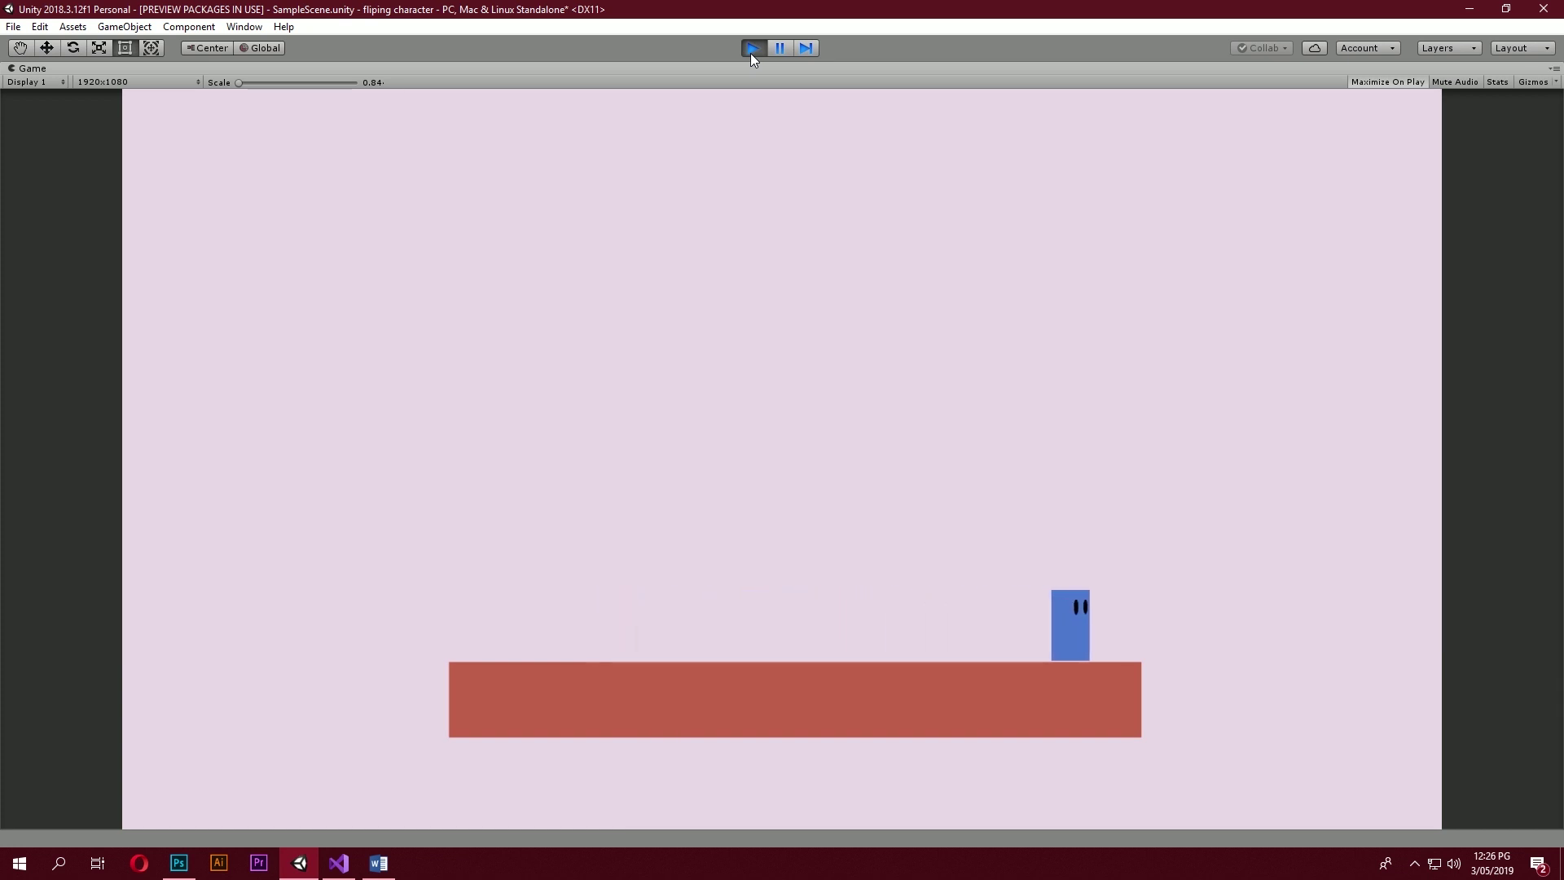
key(Left)
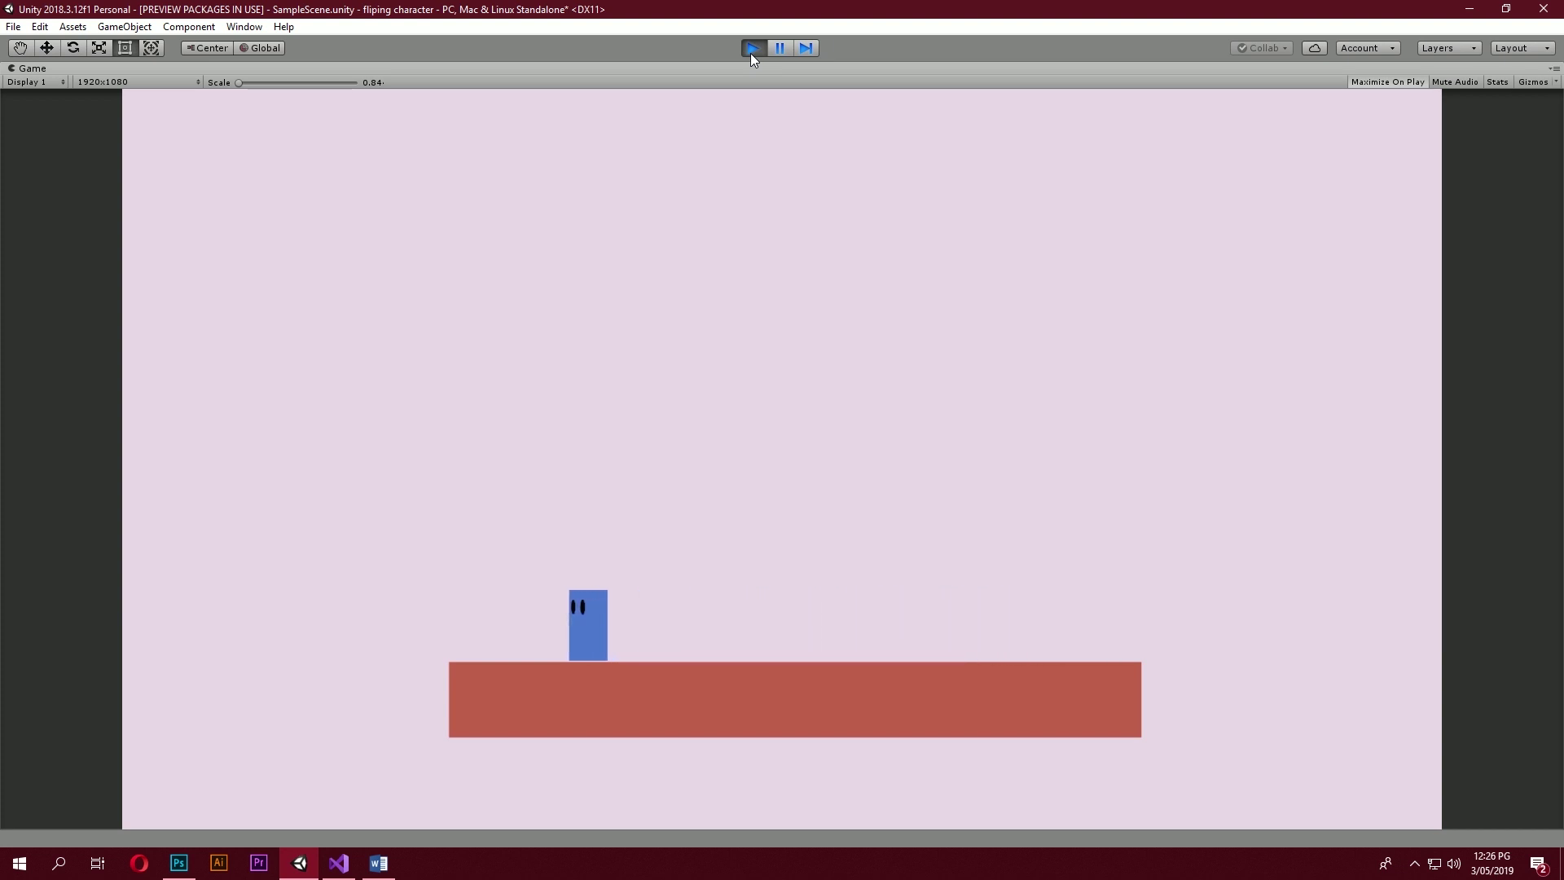
key(Left)
key(Right)
key(Left)
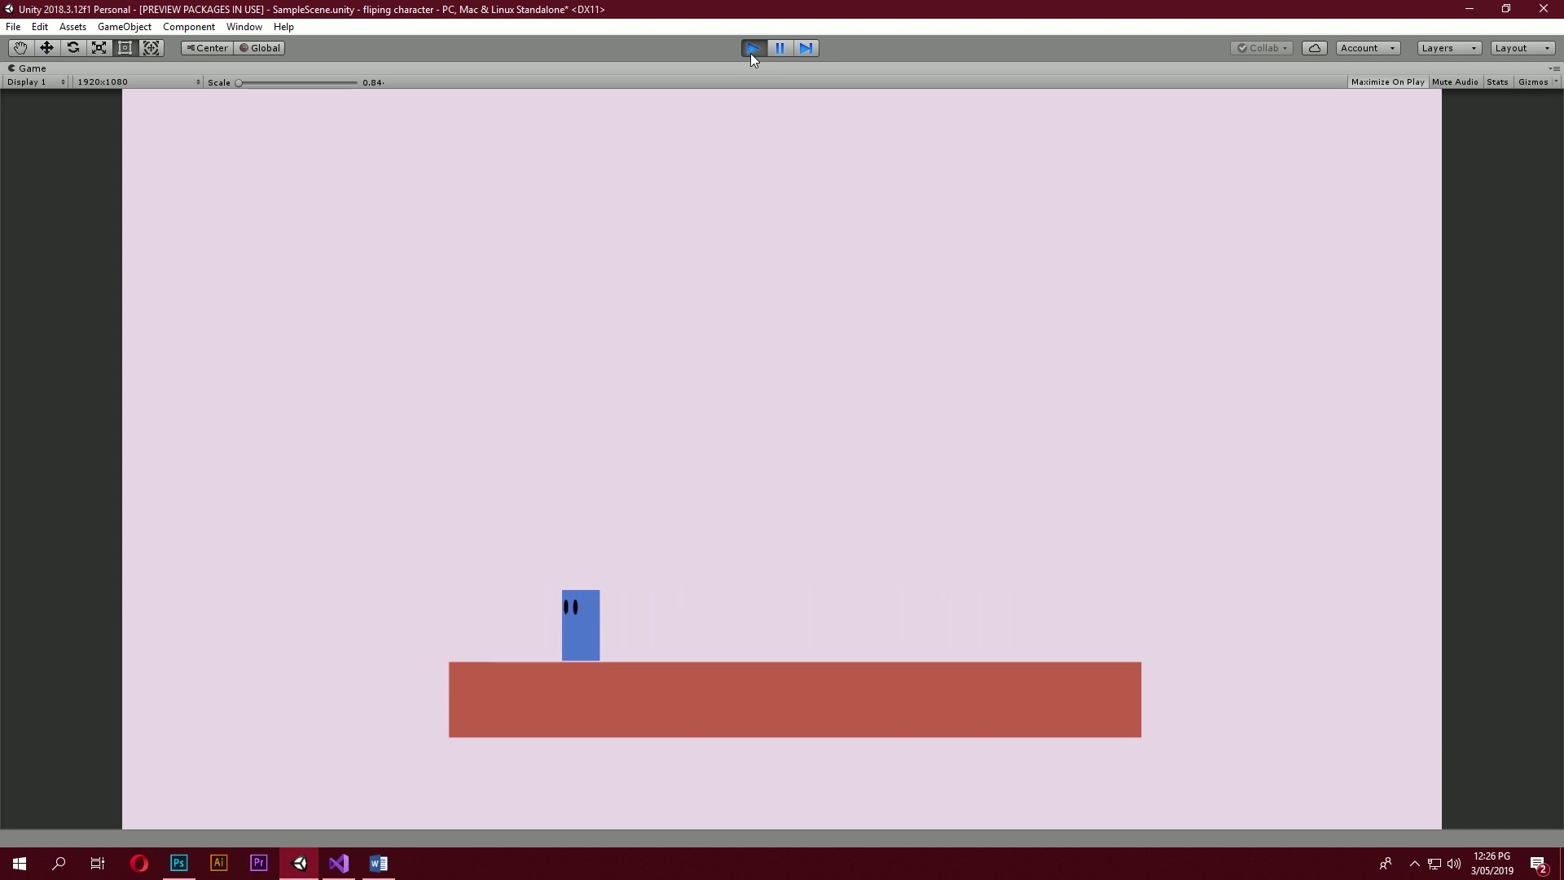
key(Right)
key(Left)
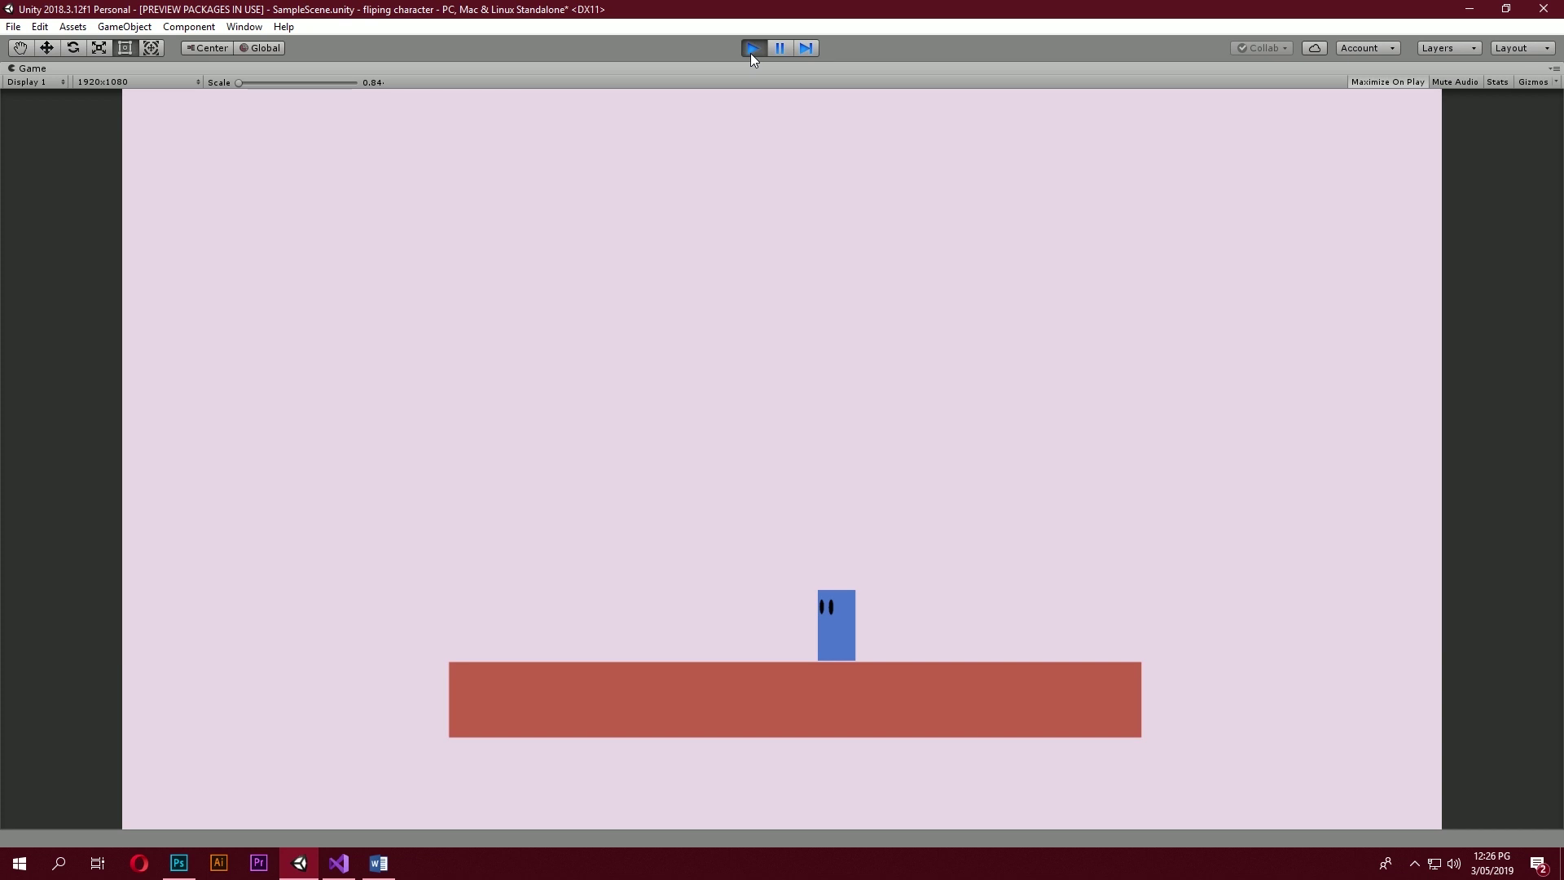
click(751, 53)
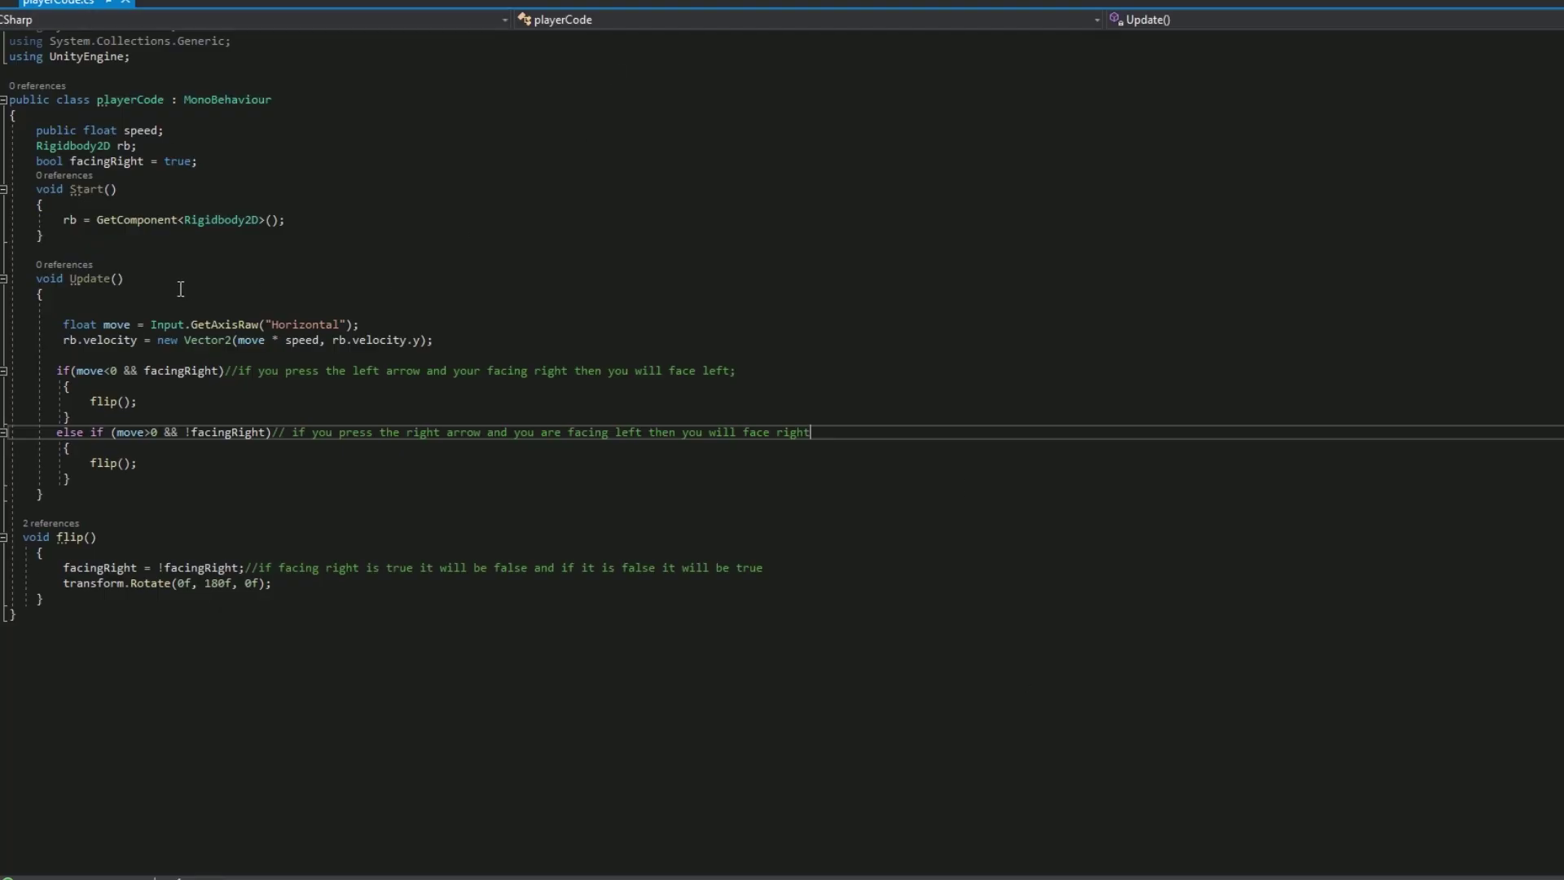
Step: Add Vector3 mousePos = Camera.main.ScreenToWorldPoint(Input.mousePosition) as Update's first line
click(89, 296)
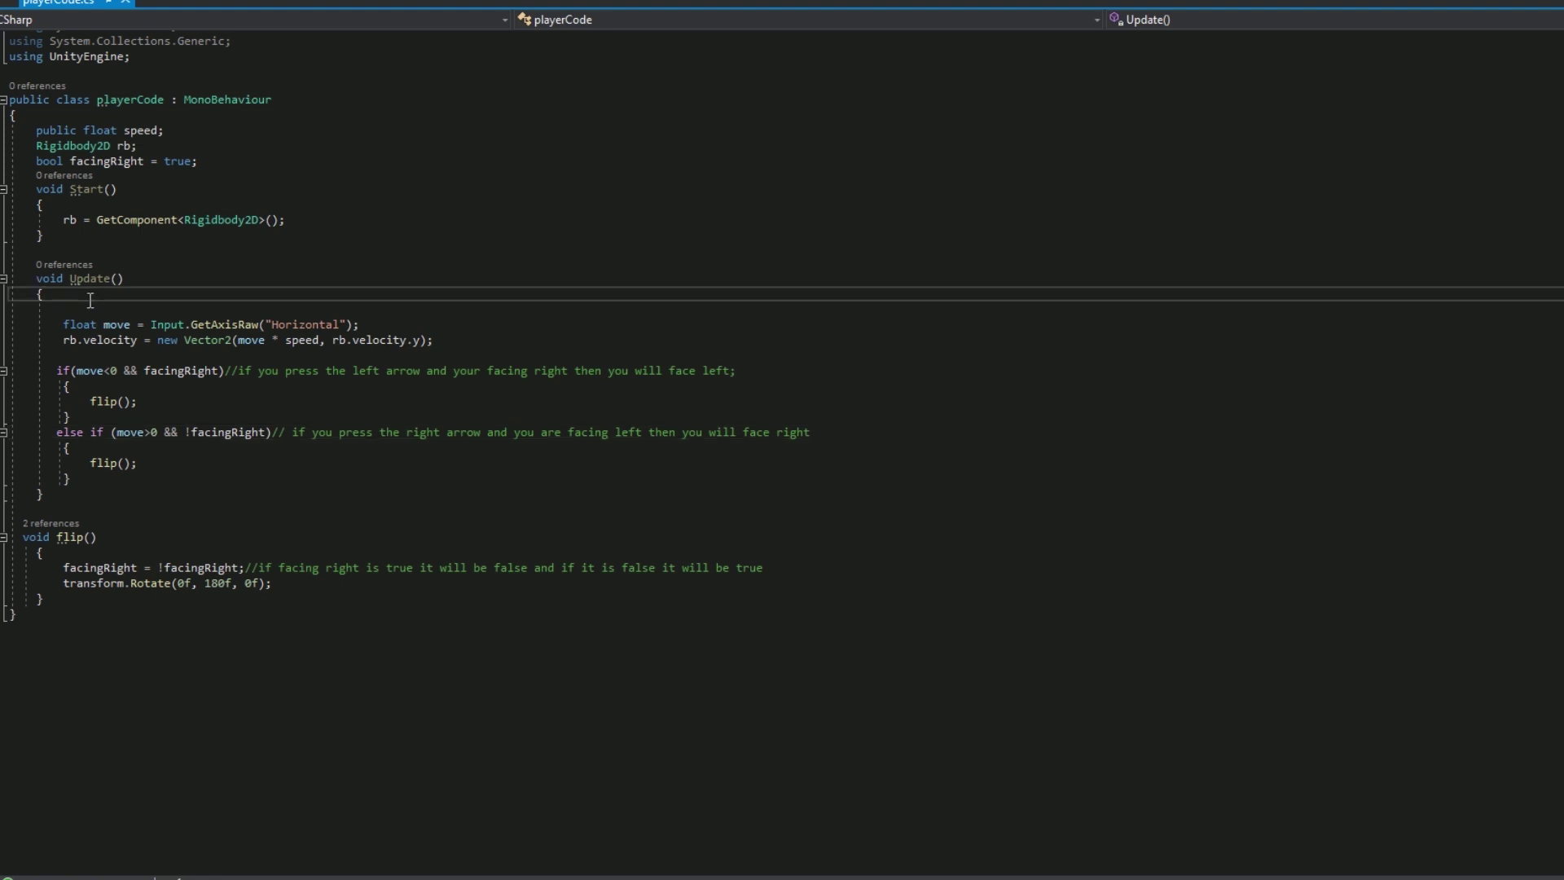
key(Return)
scroll(1302, 251, down, 1)
text(Vec)
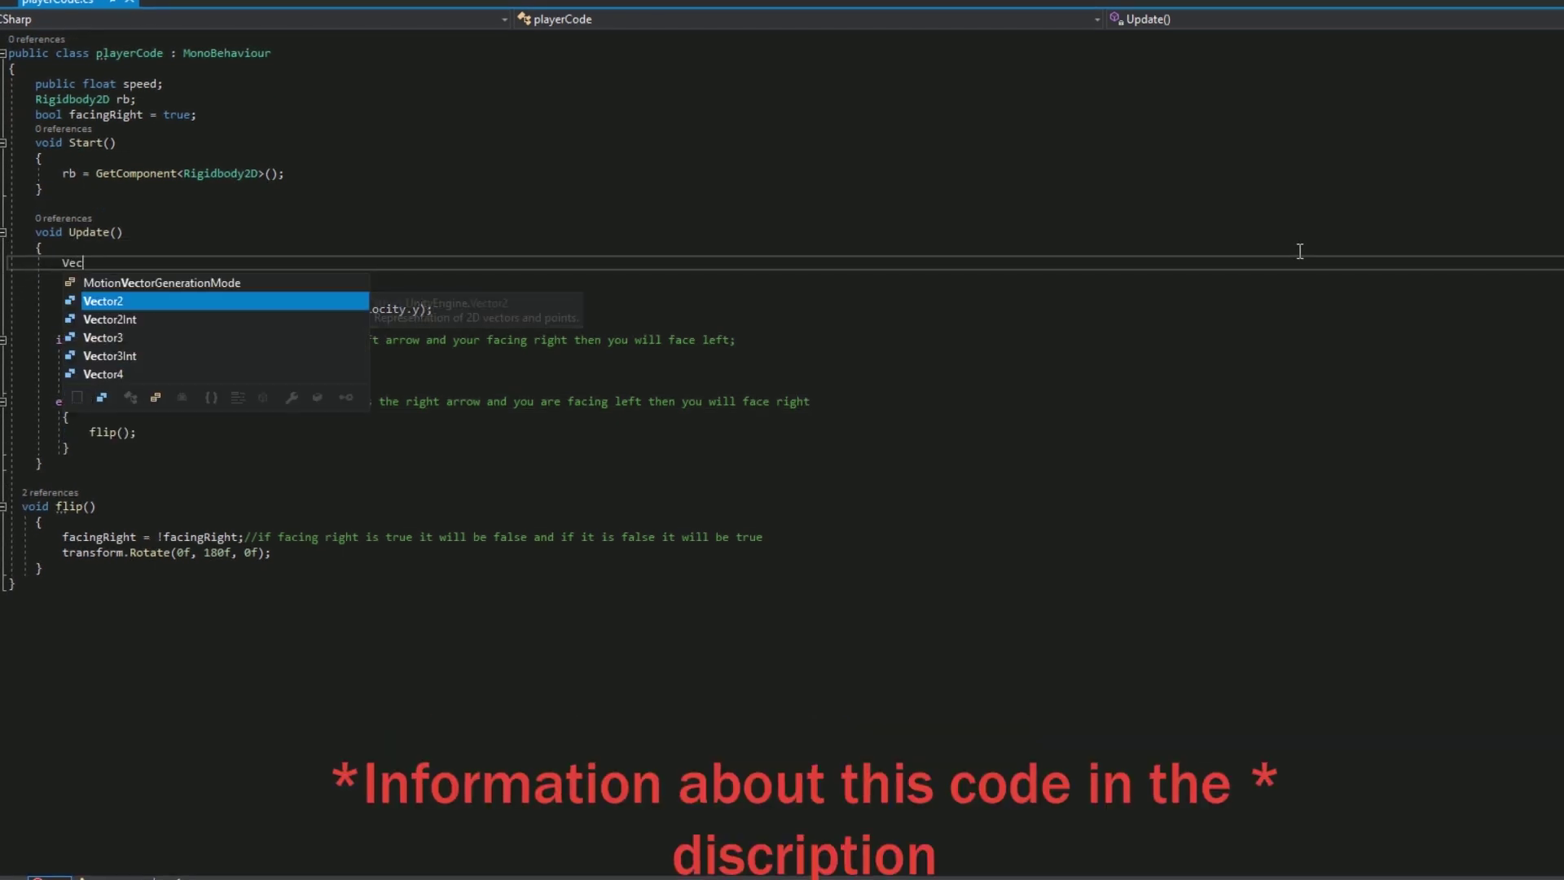
text(tor3 mousePos)
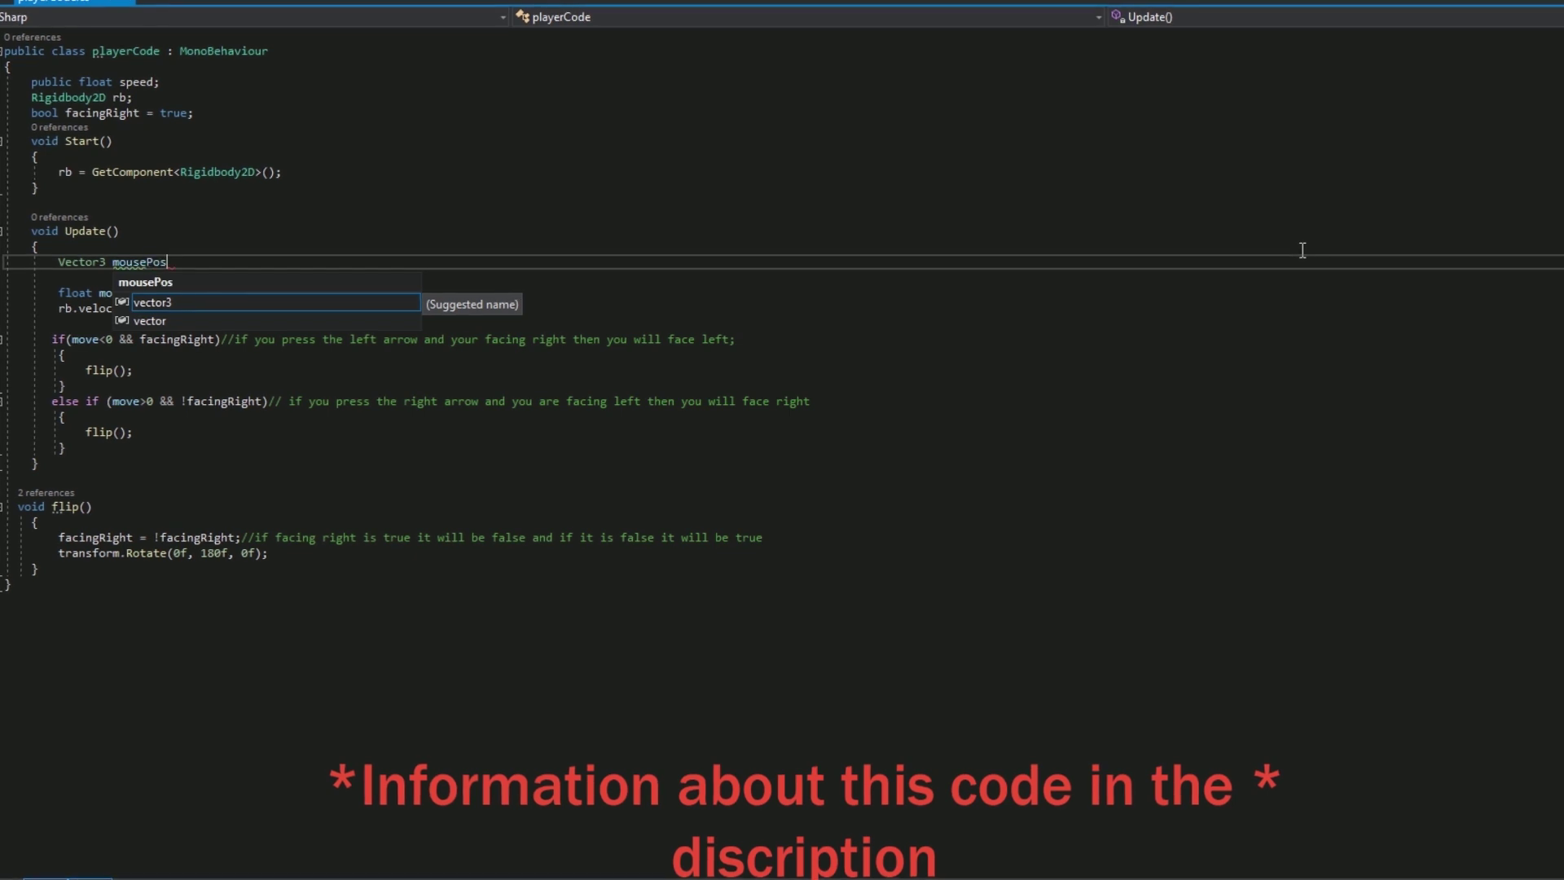
text( = )
text(C)
text(amera.main.)
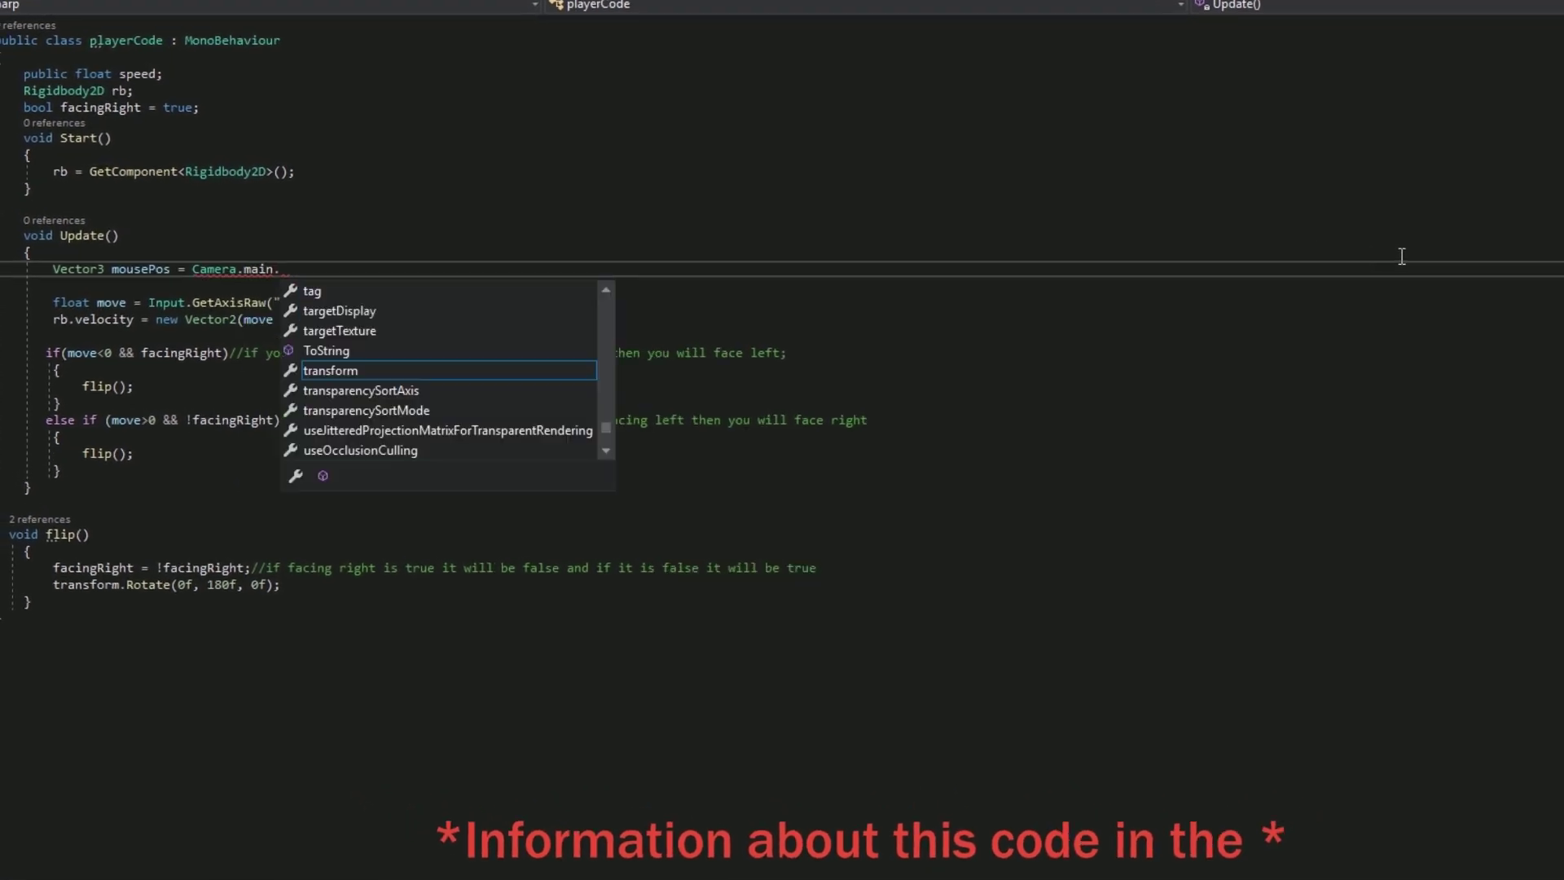
text(Screen)
key(Tab)
text(()
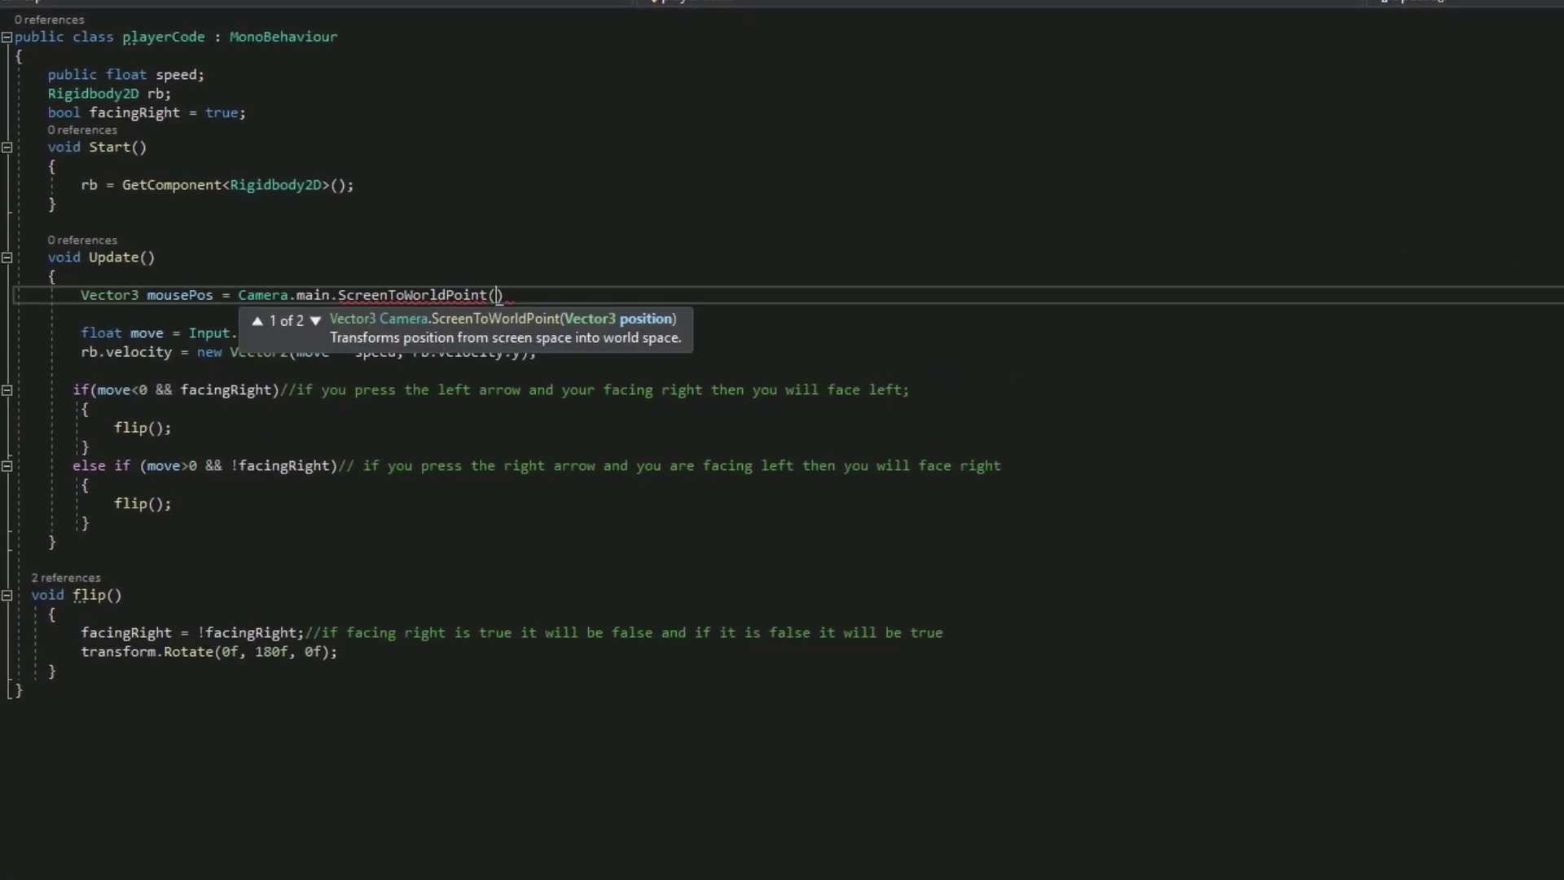
text(Input.mousePosition);)
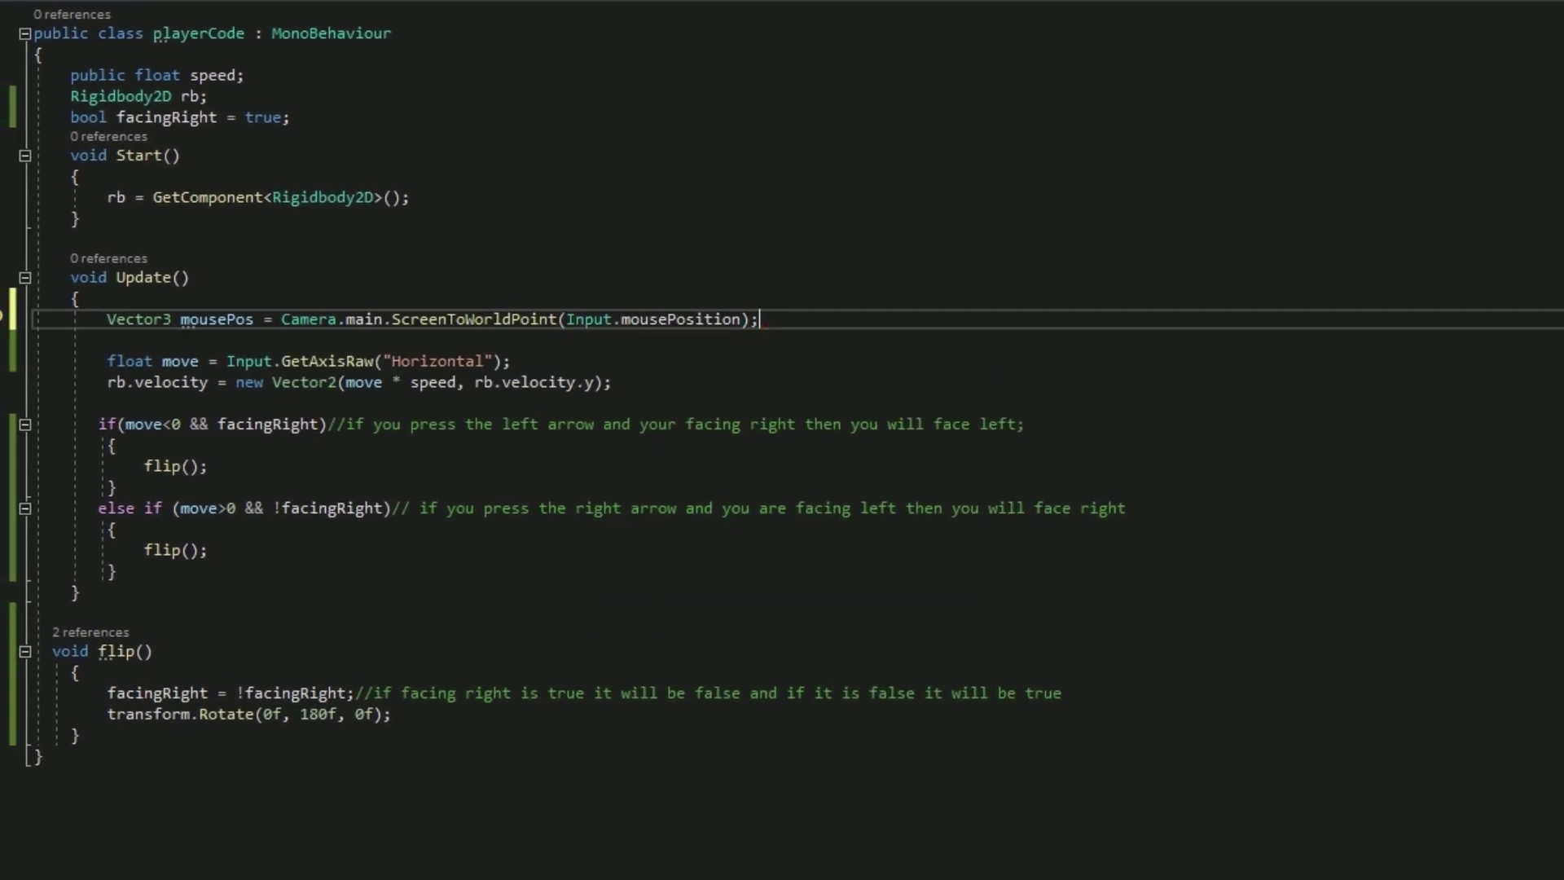
click(108, 408)
Step: Replace move<0 with mousePos.x<transform.position.x and its comment, then paste it over move>0 as a greater-than check
key(BackSpace)
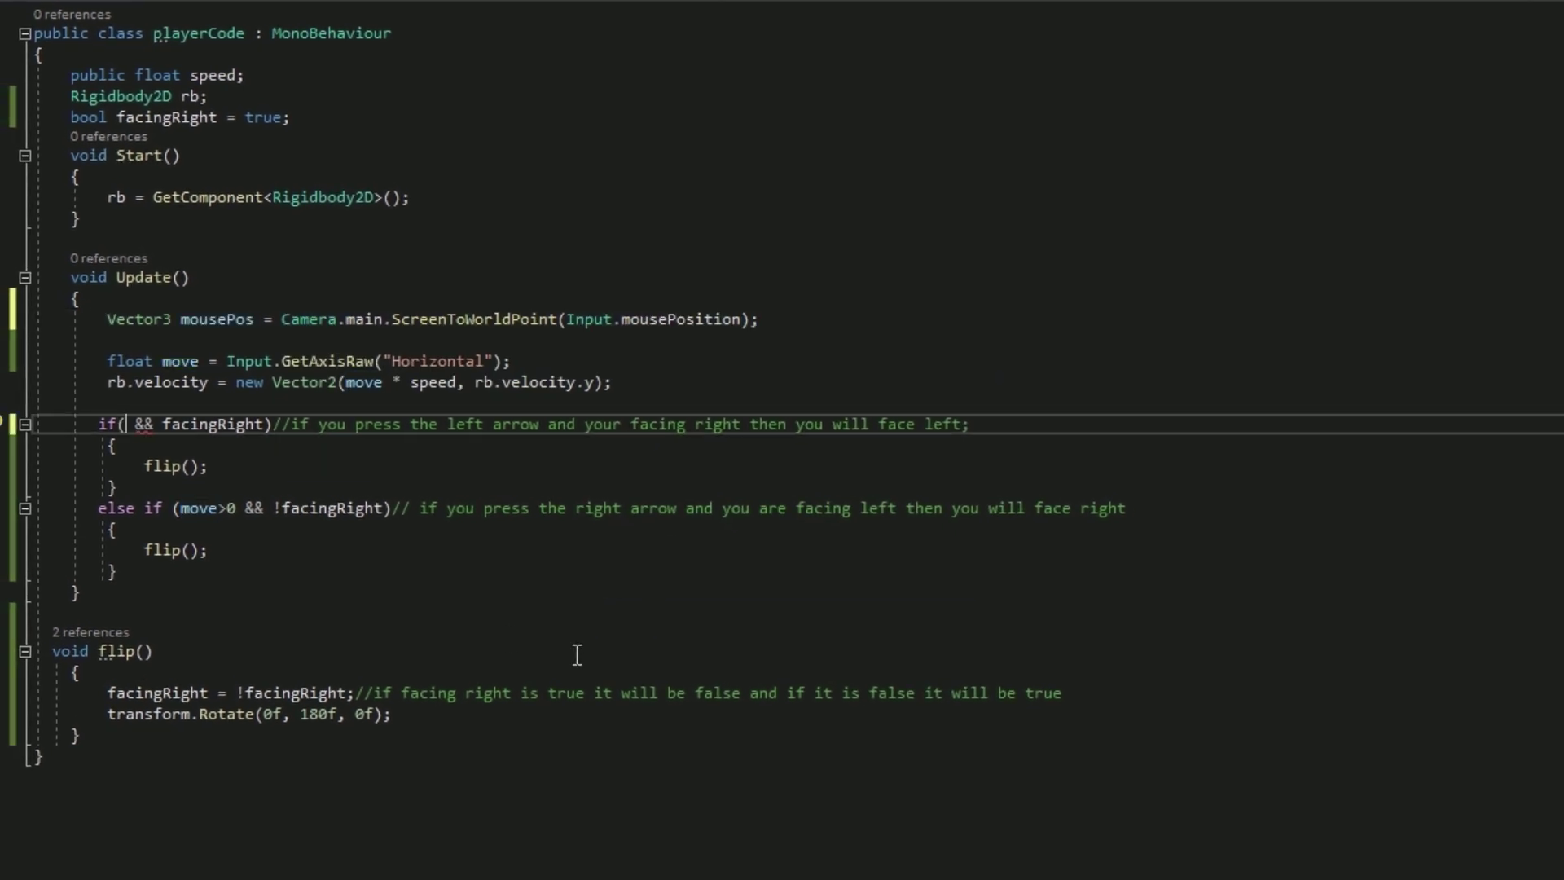
text(mousePos.x)
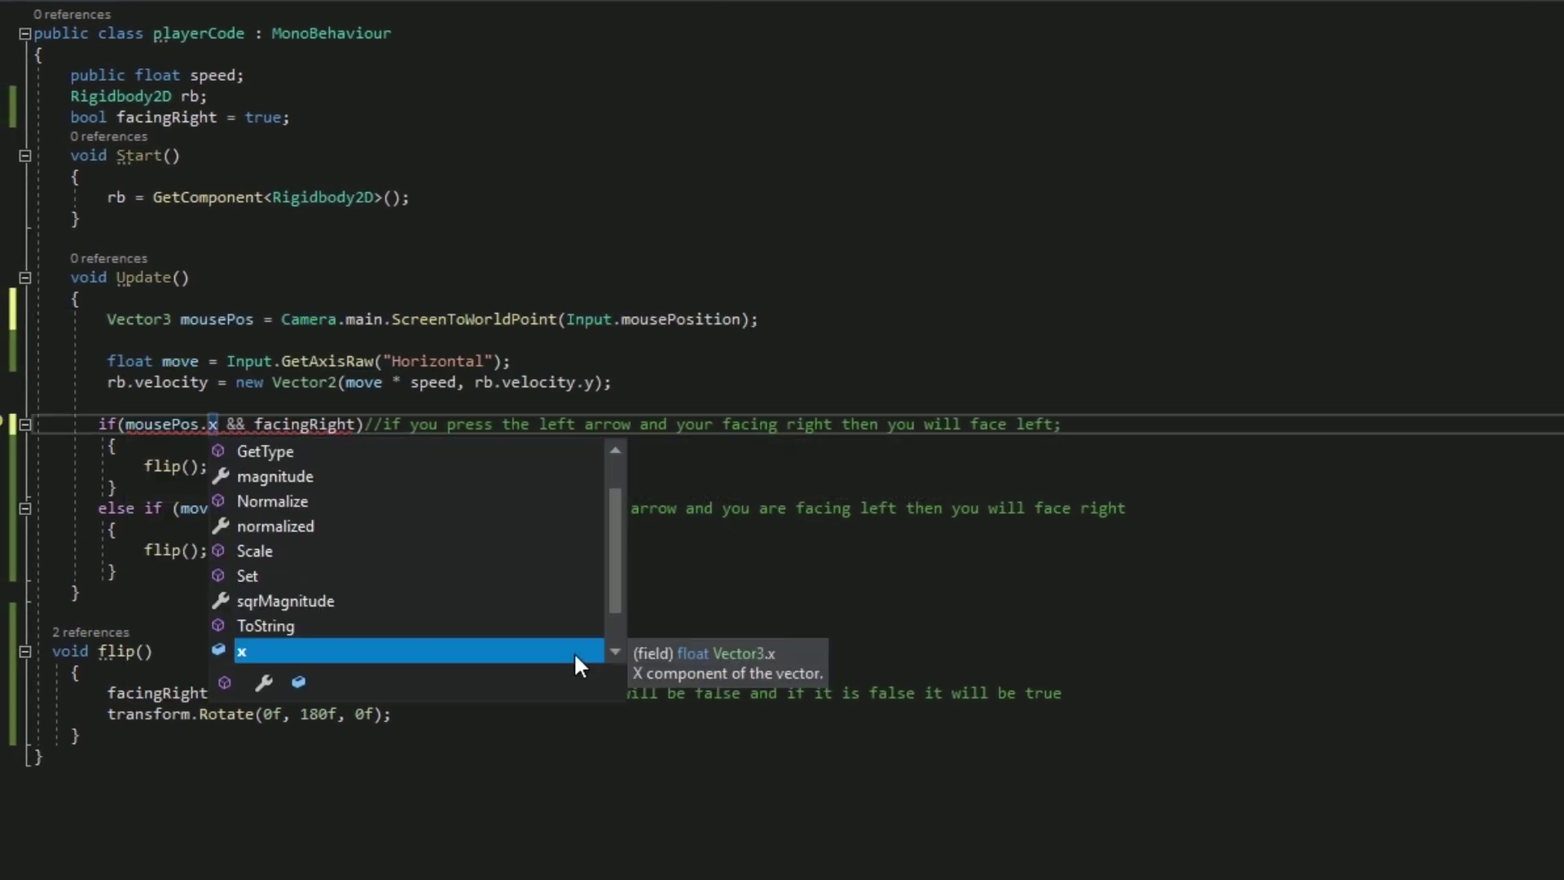
text(<trans)
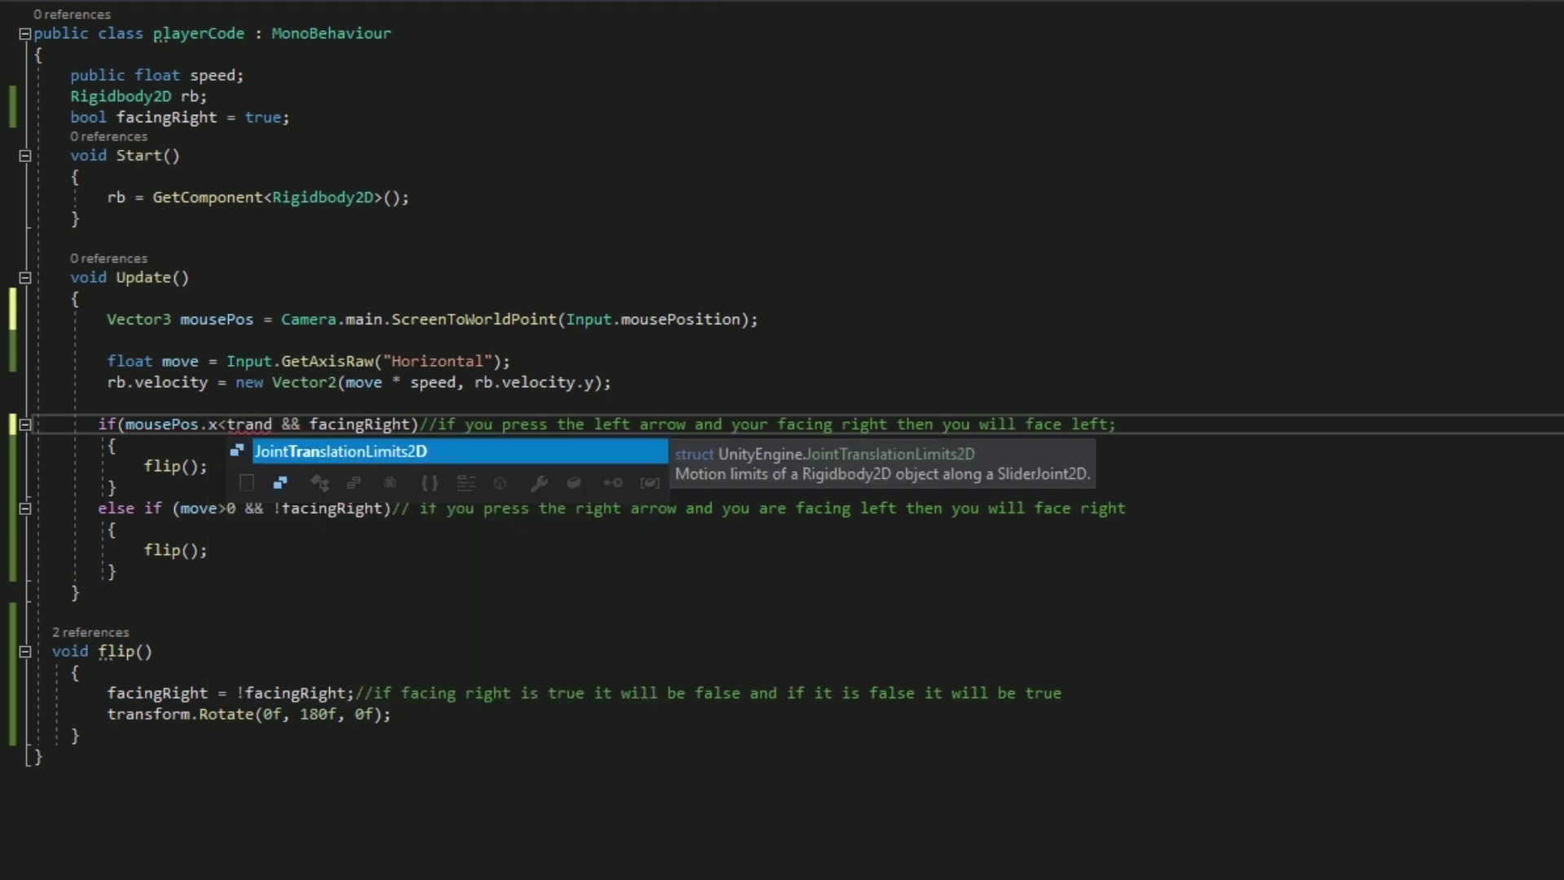
text(form.position.x)
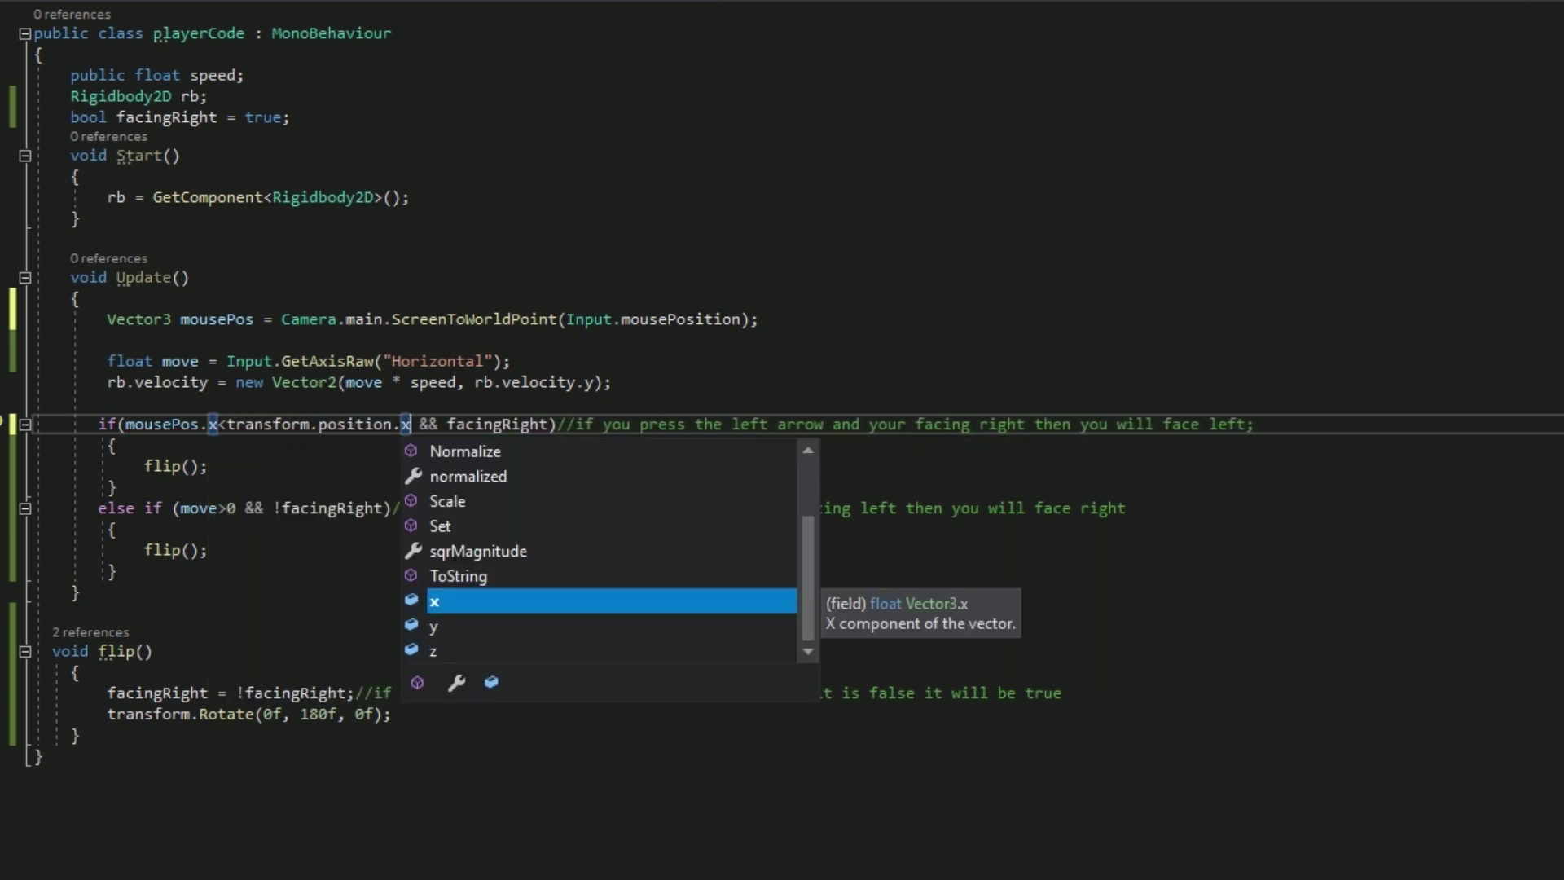
drag(1253, 424, 576, 424)
key(BackSpace)
text(if mouse position)
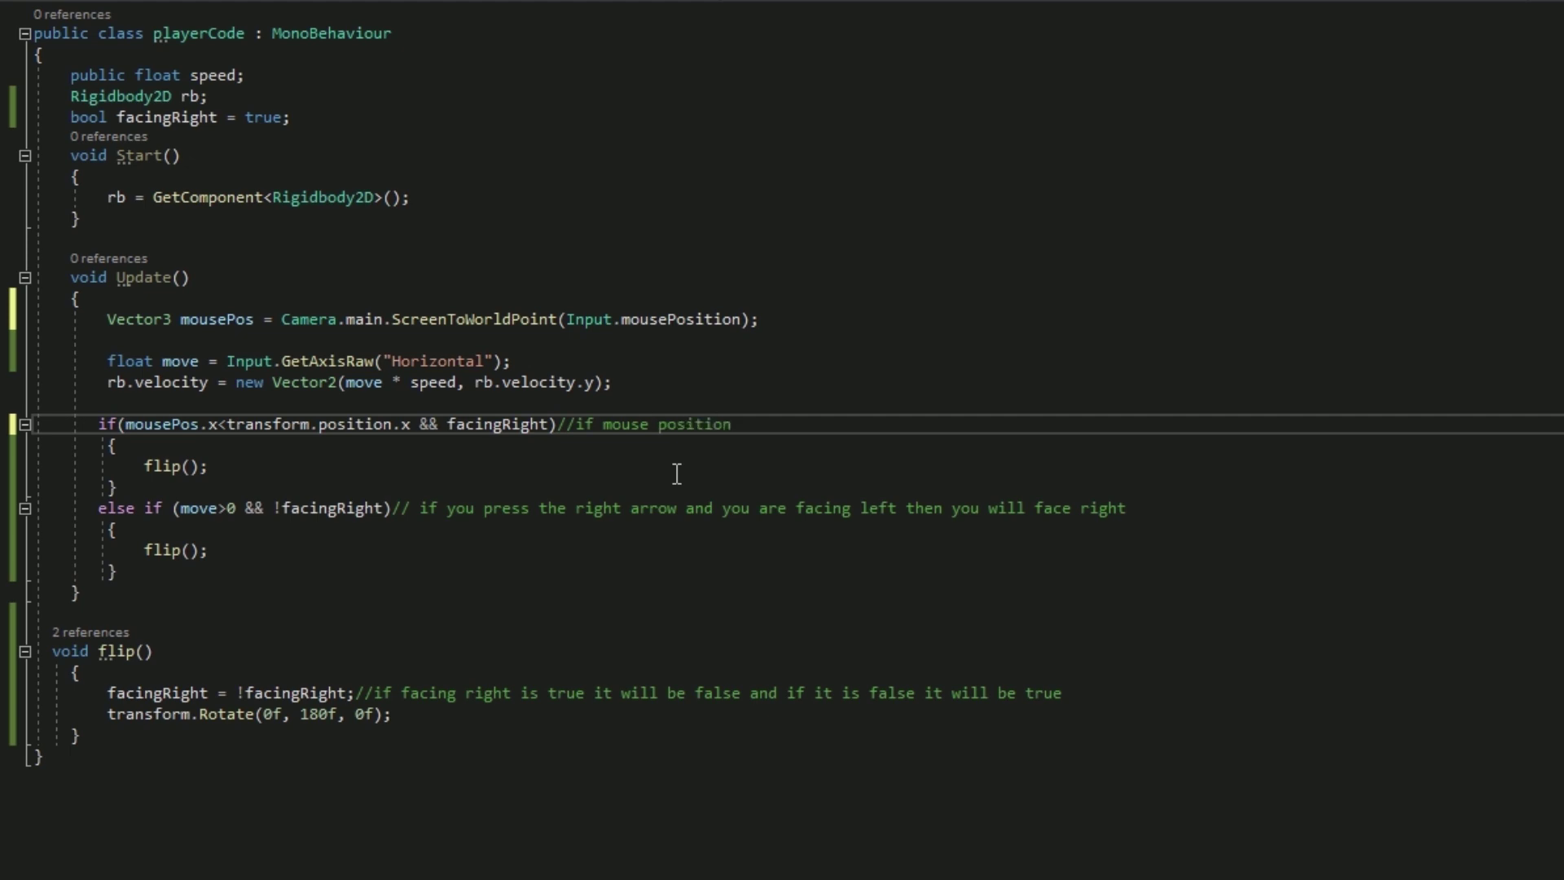
text( is on the left of the pla)
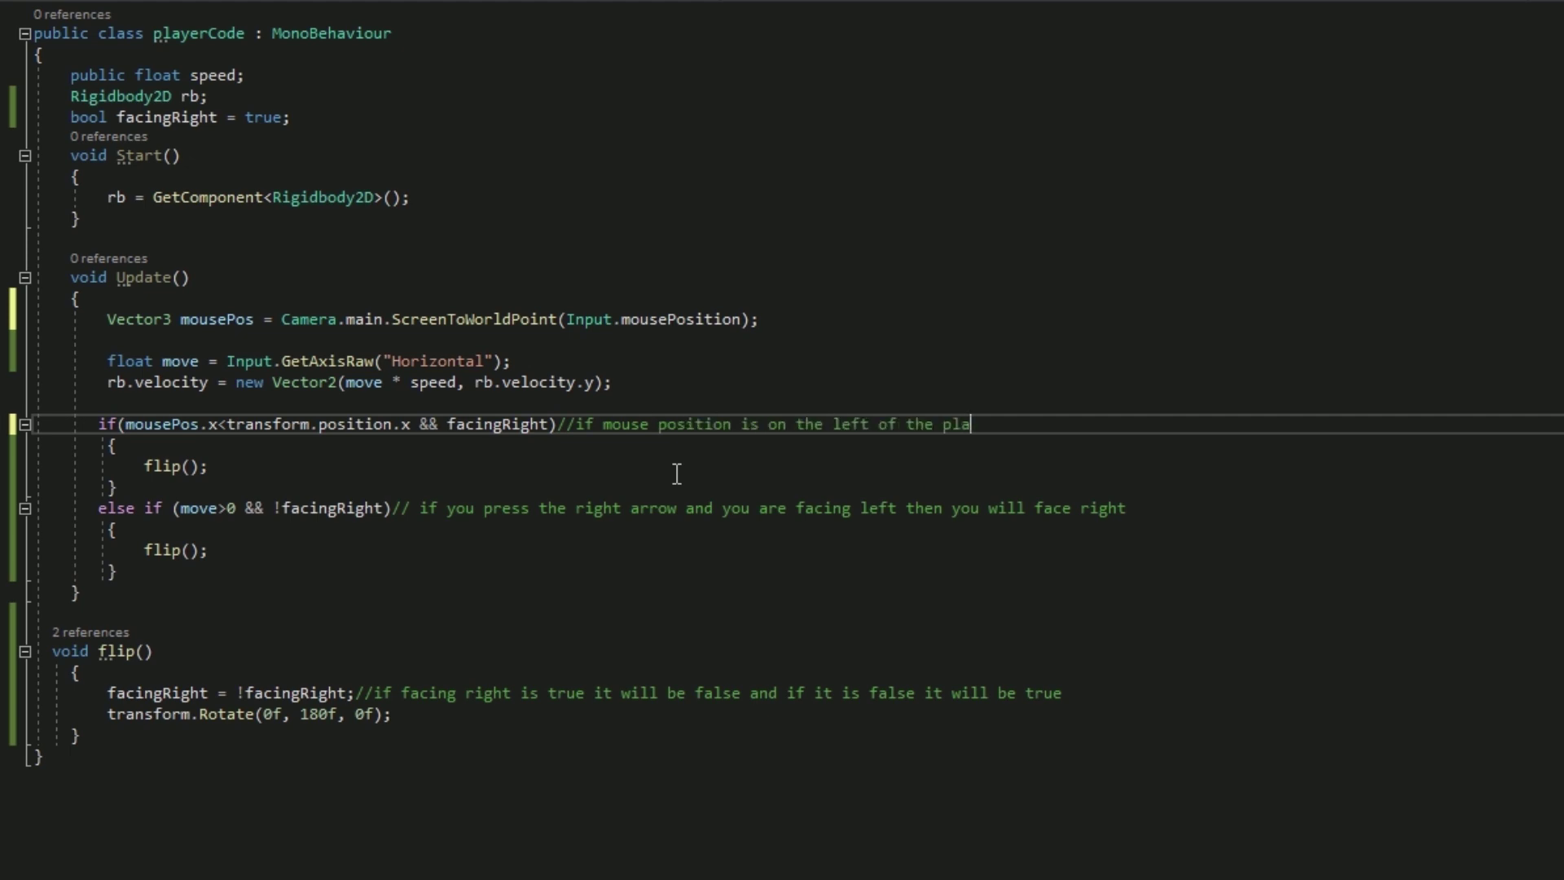
text(yer and player is facing right then face left)
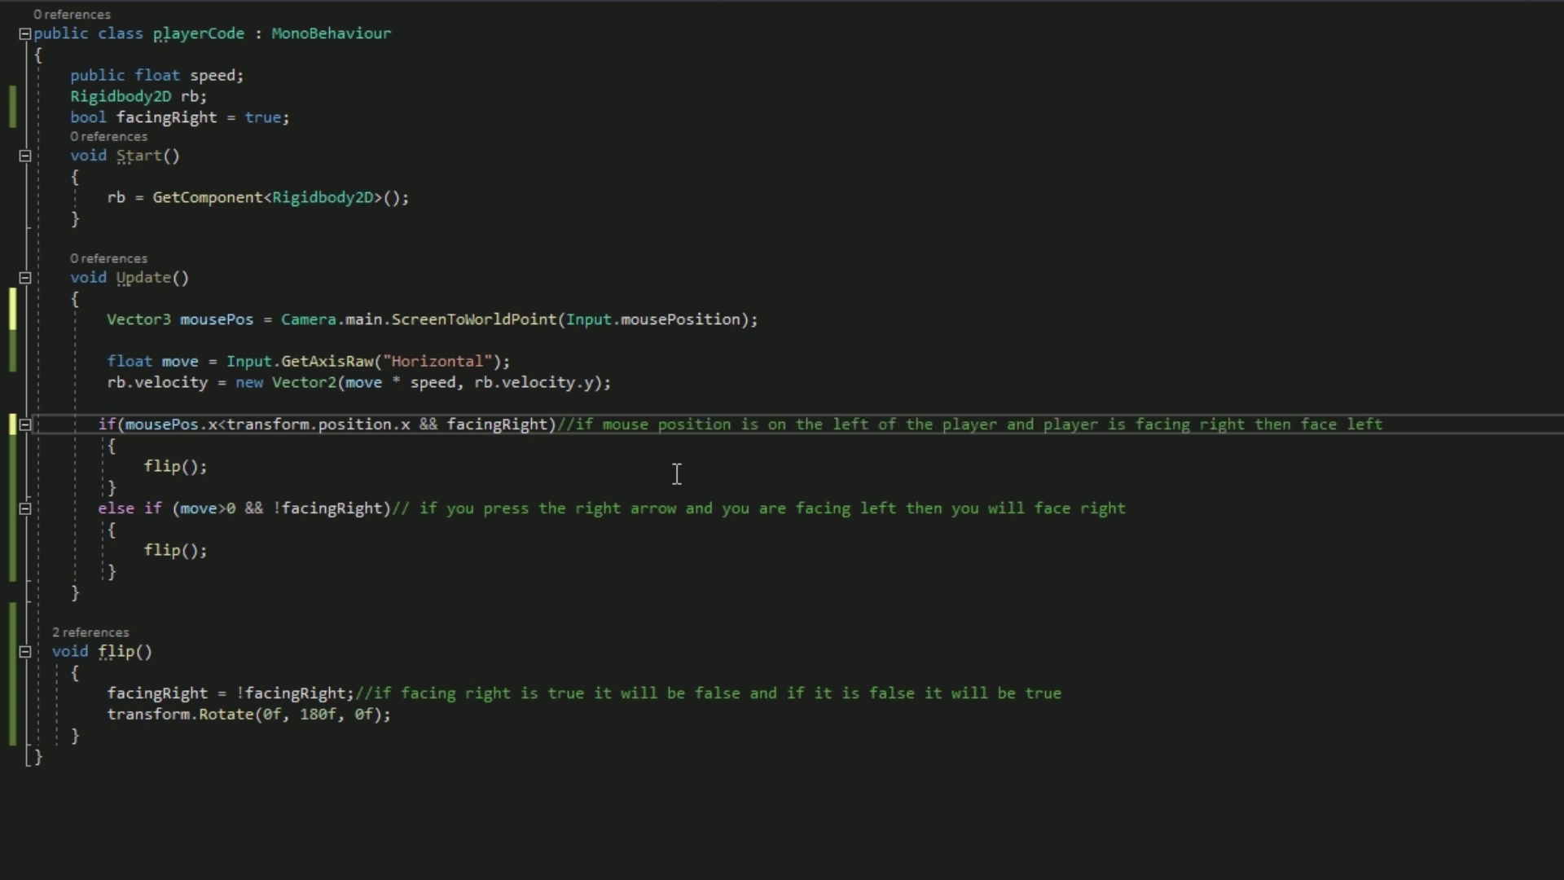
drag(410, 425, 125, 423)
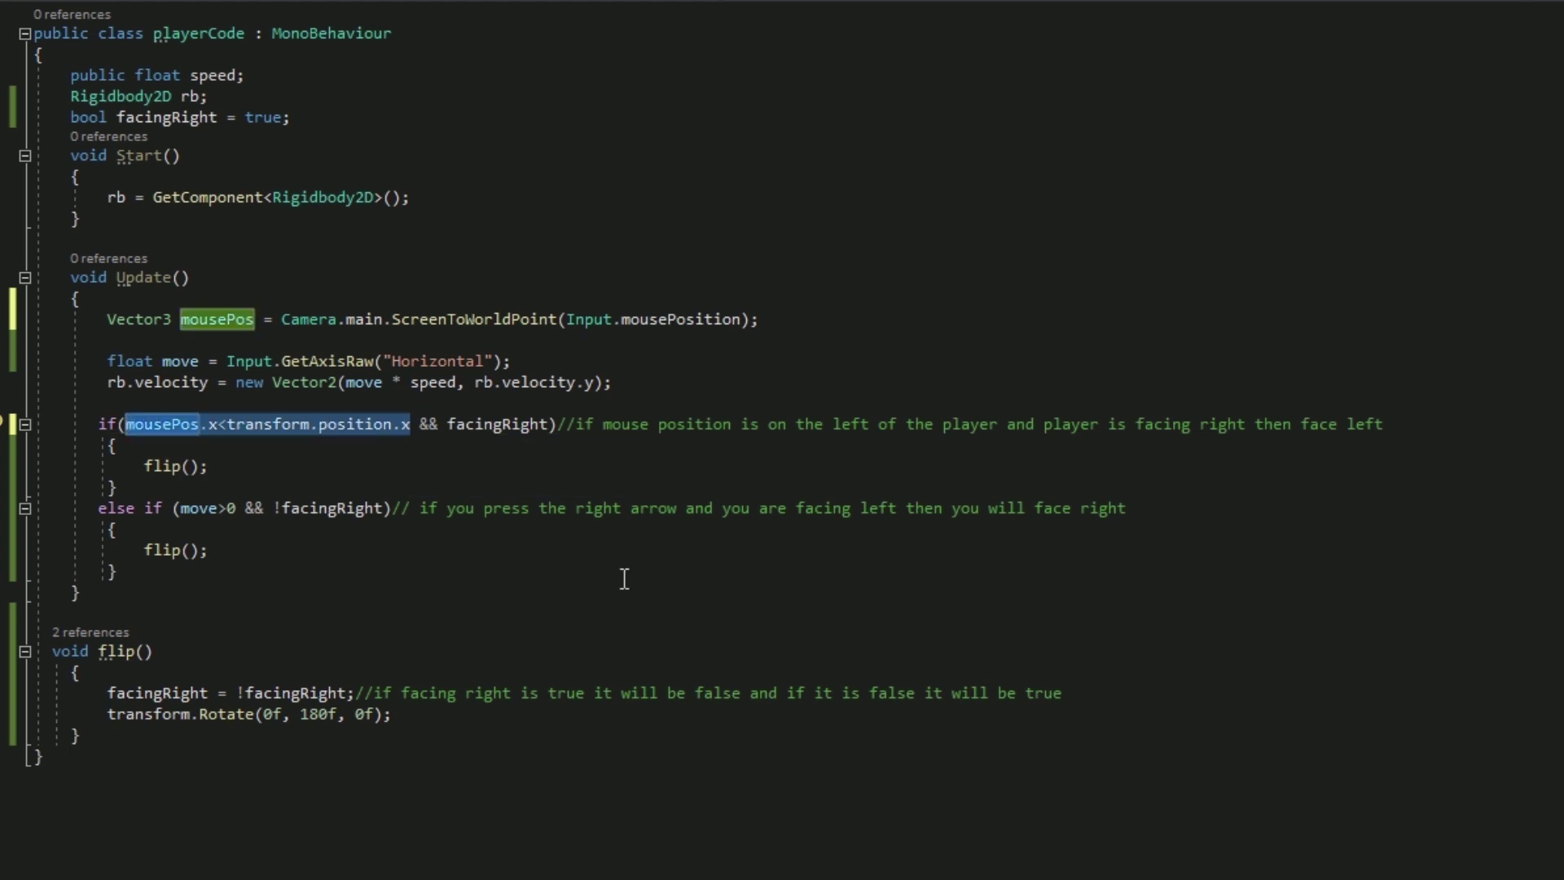
key(ctrl+c)
drag(235, 507, 181, 507)
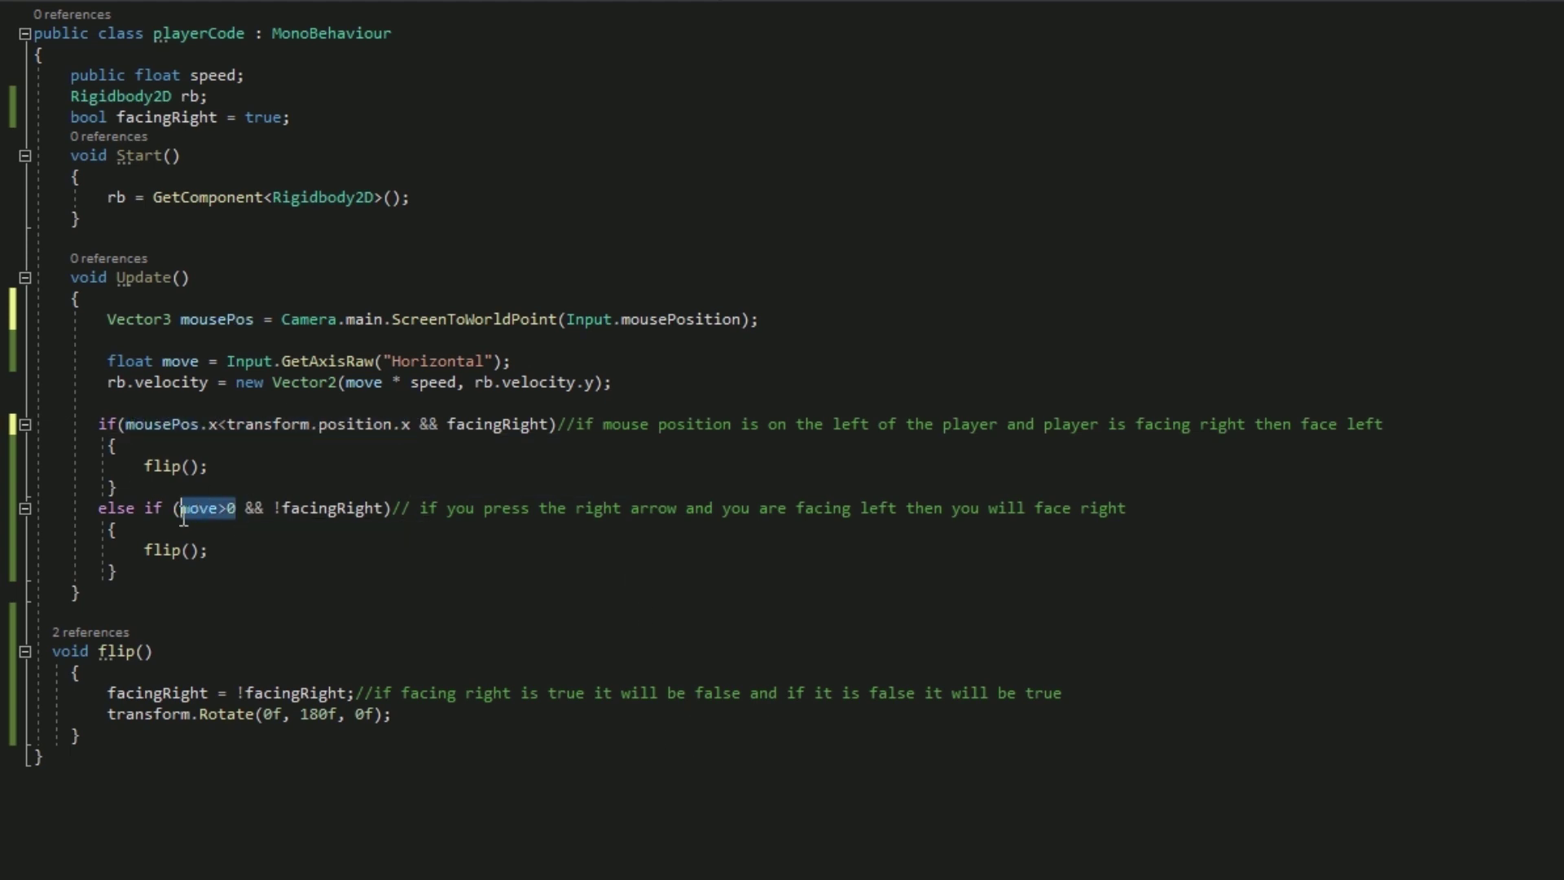
key(ctrl+v)
key(Left)
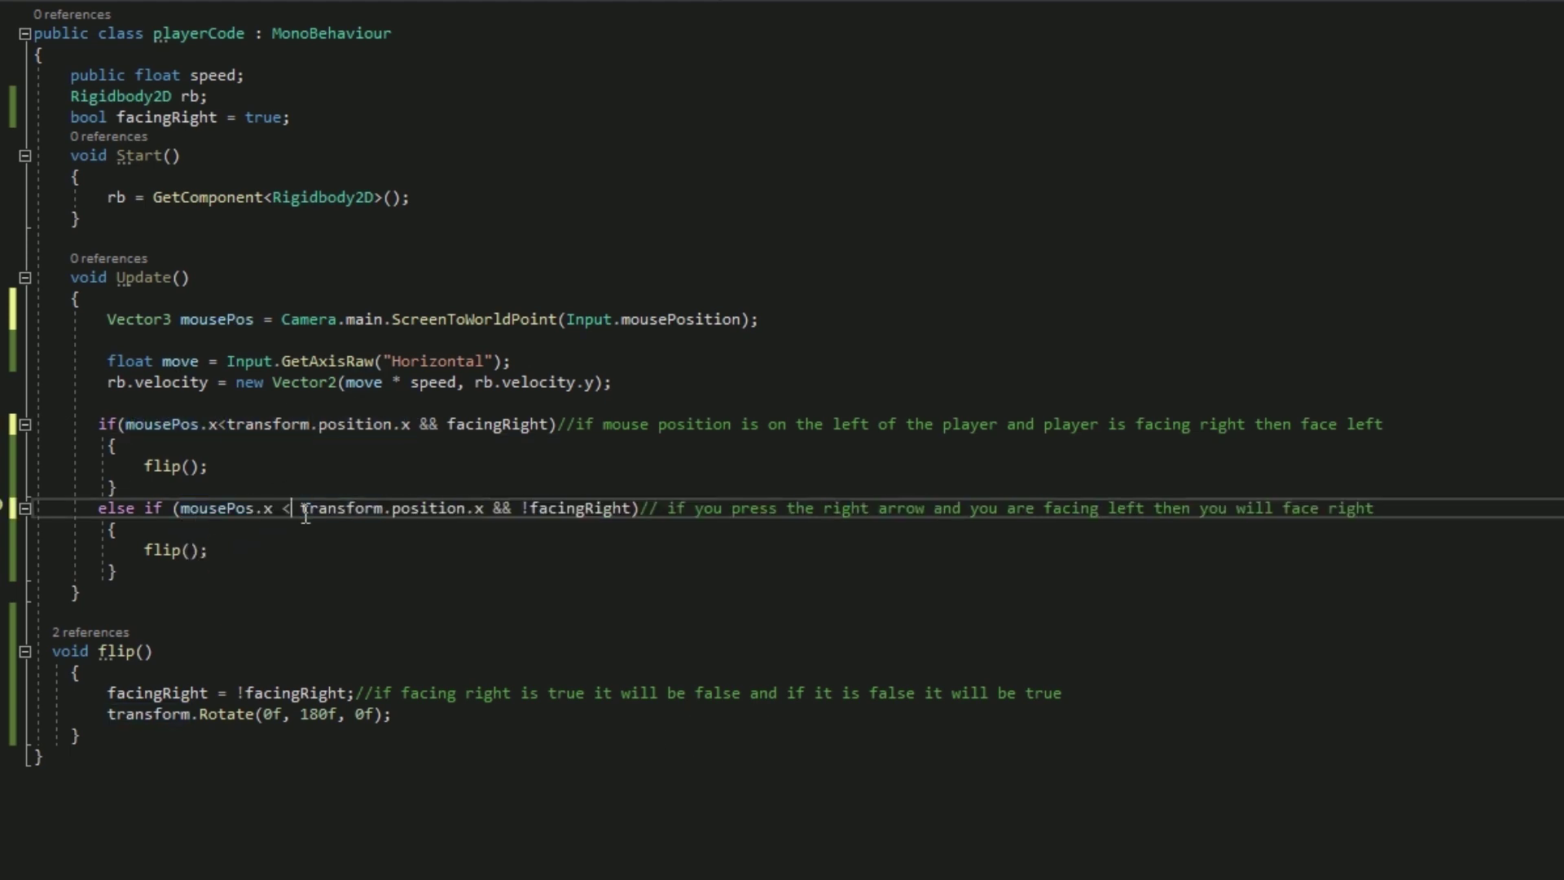
key(BackSpace)
text(>)
Step: Copy the new mouse-facing comment onto the else-if line and reword it for the right-hand case
drag(558, 423, 1405, 426)
key(ctrl+c)
drag(1376, 508, 638, 507)
key(ctrl+v)
double_click(941, 507)
key(BackSpace)
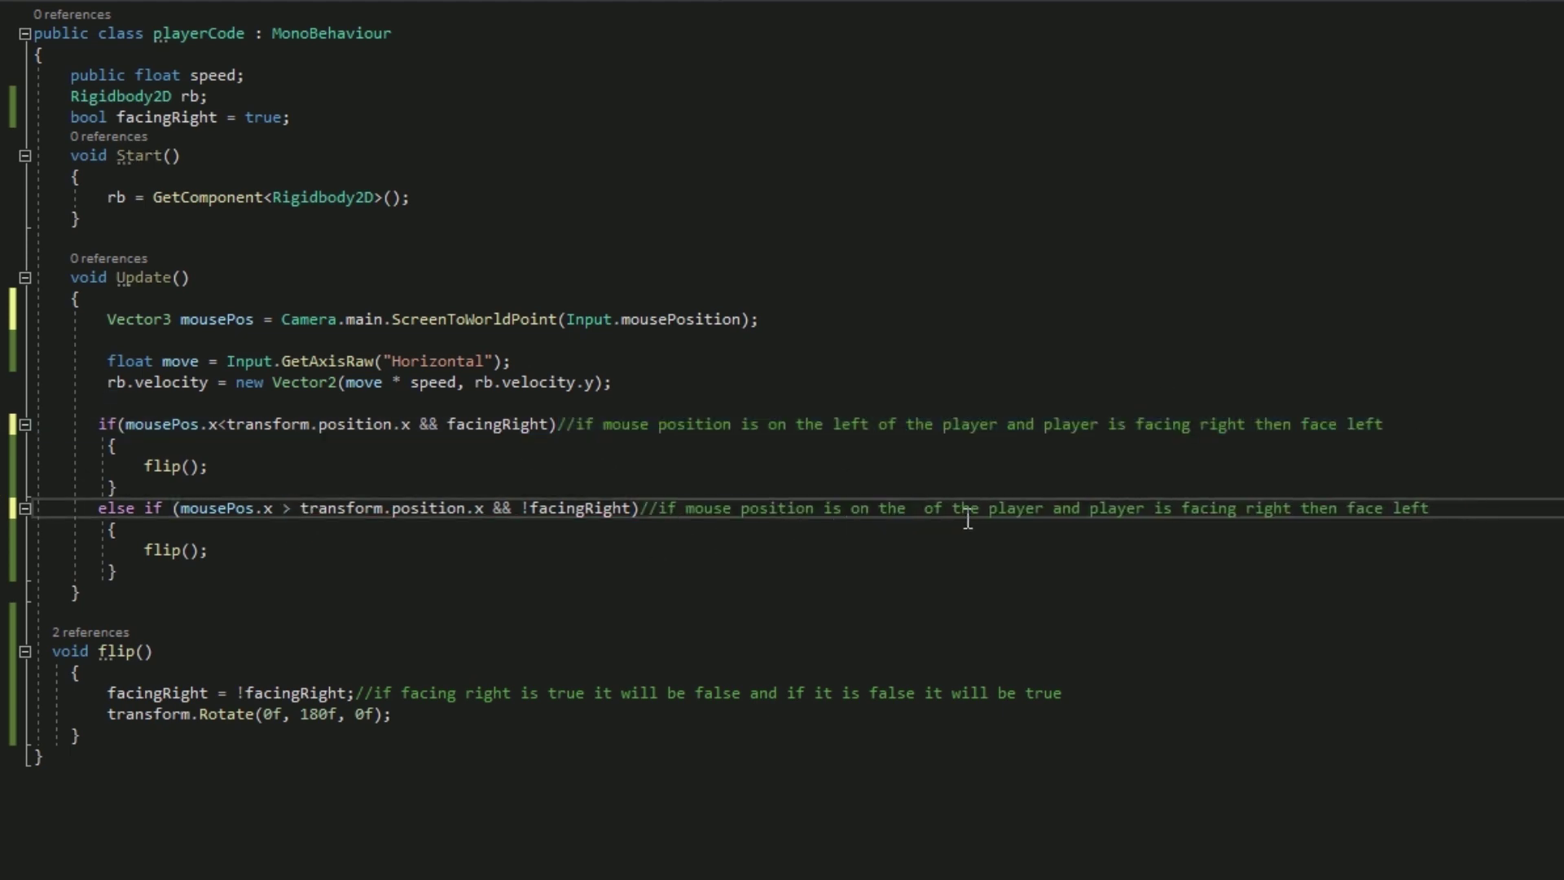
text(right)
double_click(1309, 507)
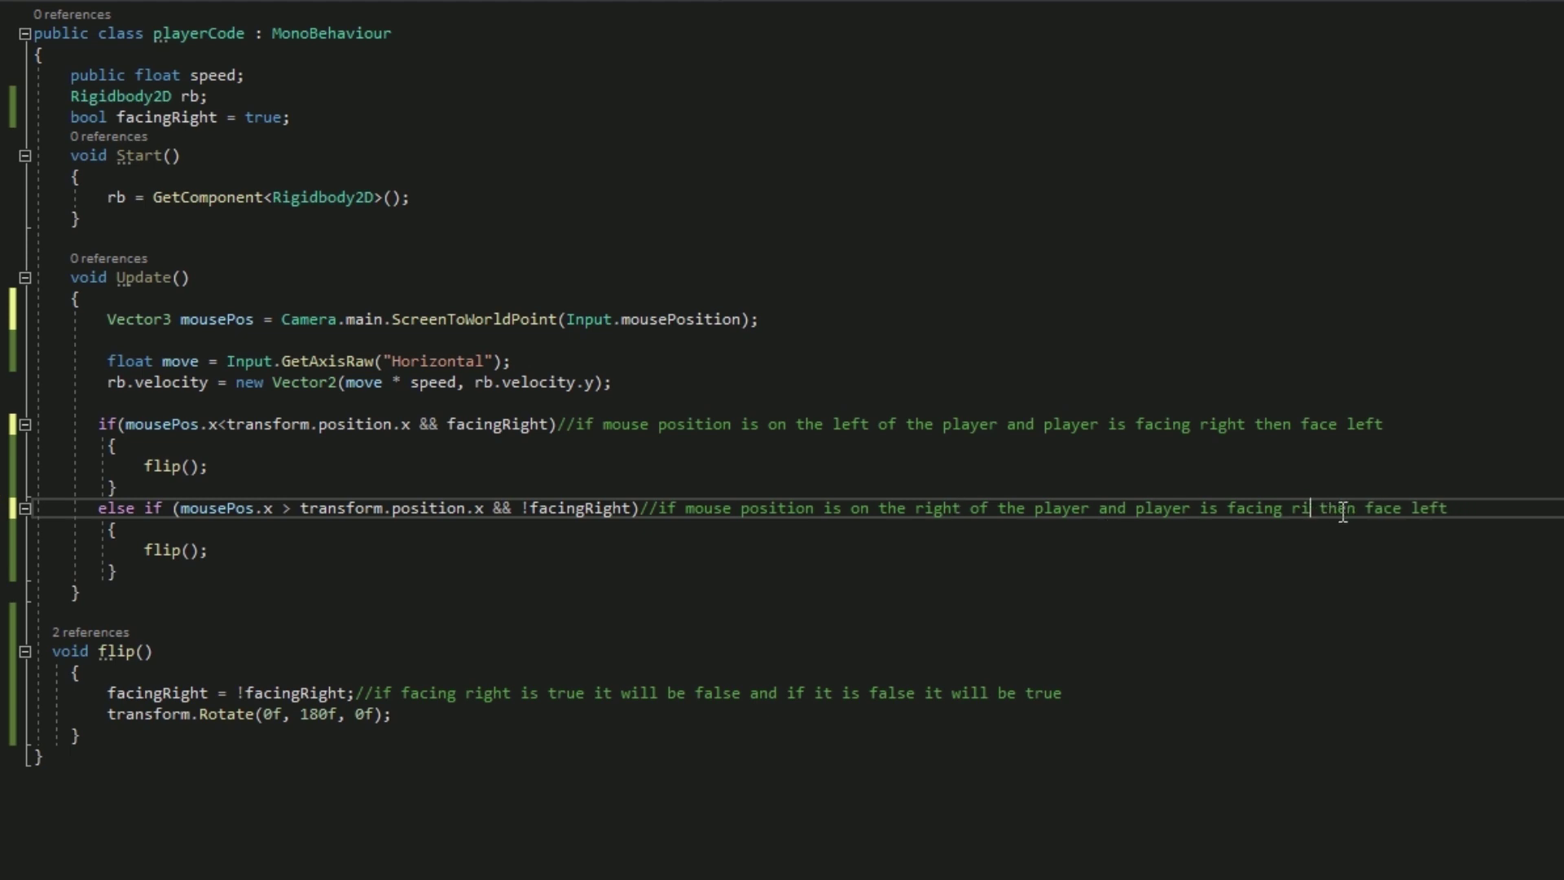
text(left)
click(1483, 509)
key(BackSpace)
key(BackSpace)
key(BackSpace)
text(right)
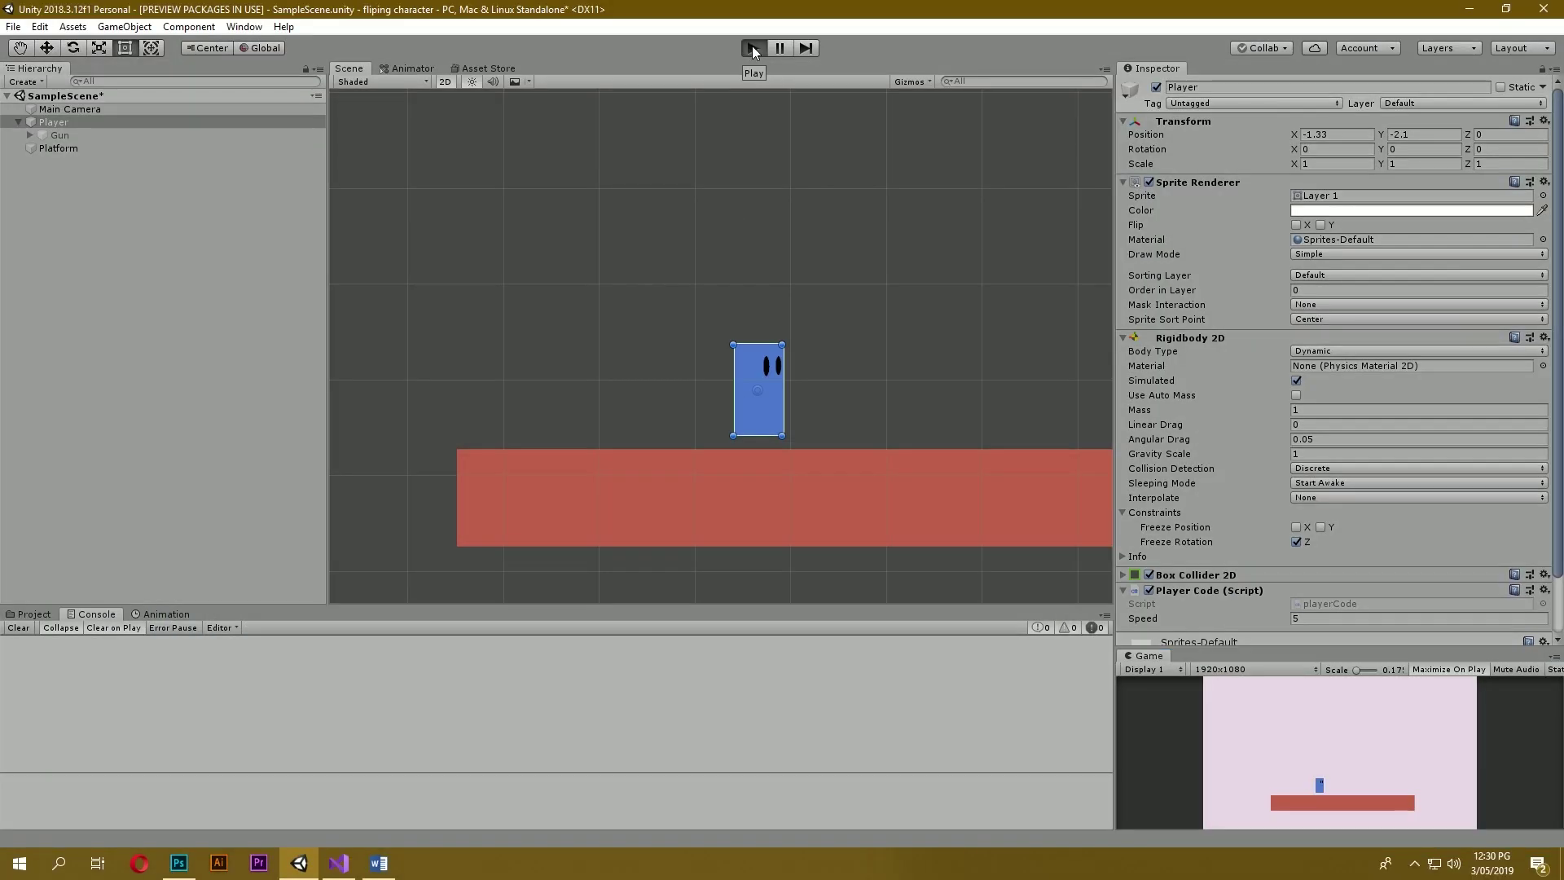
Step: Run the game to check the player turns to face the mouse
click(752, 47)
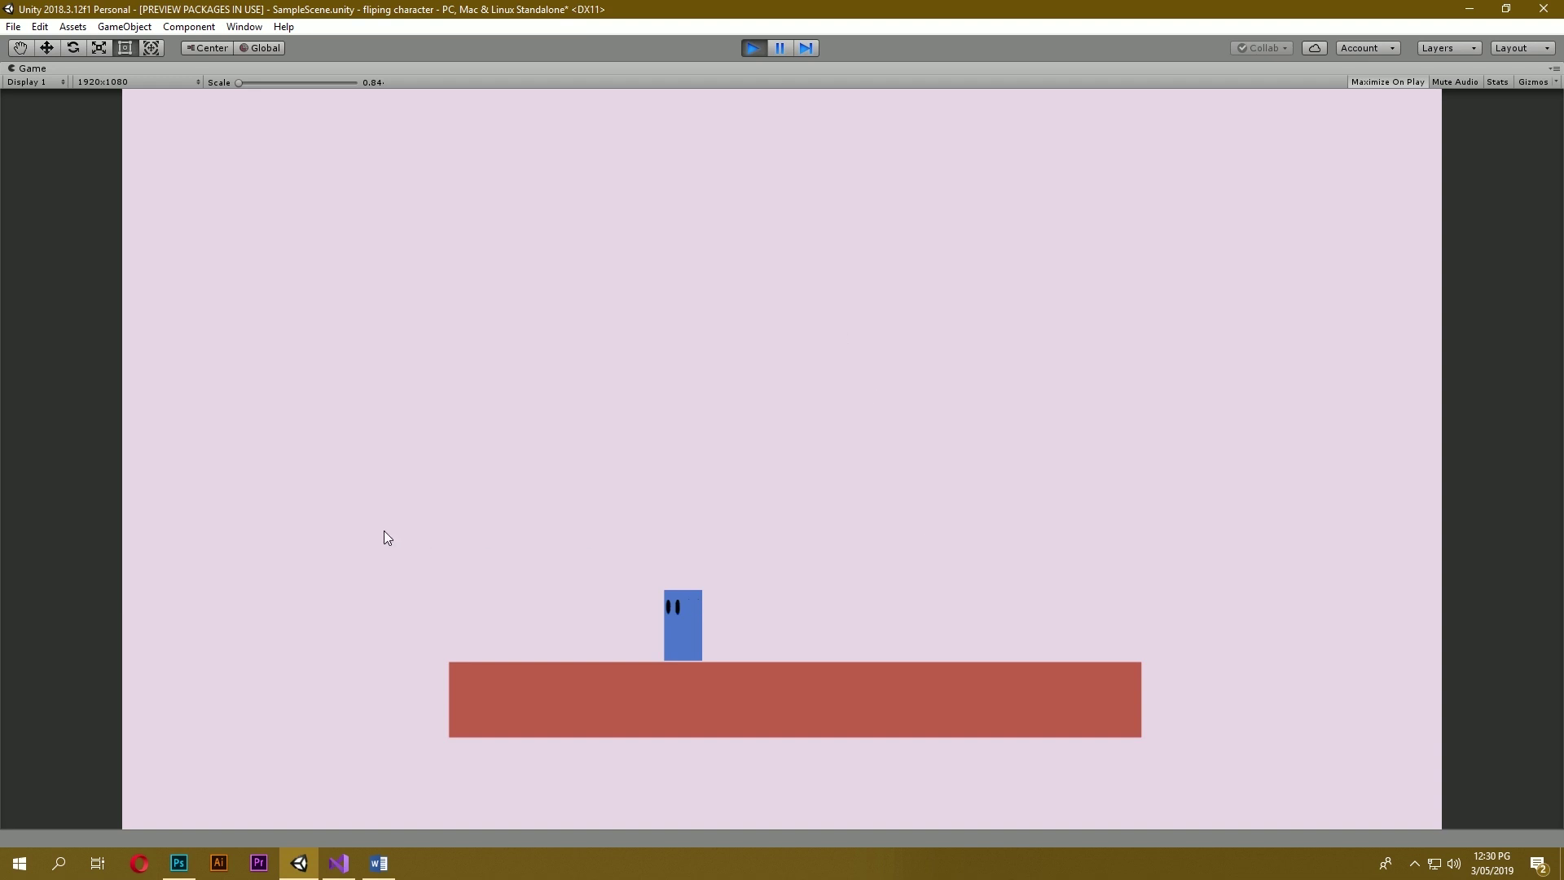